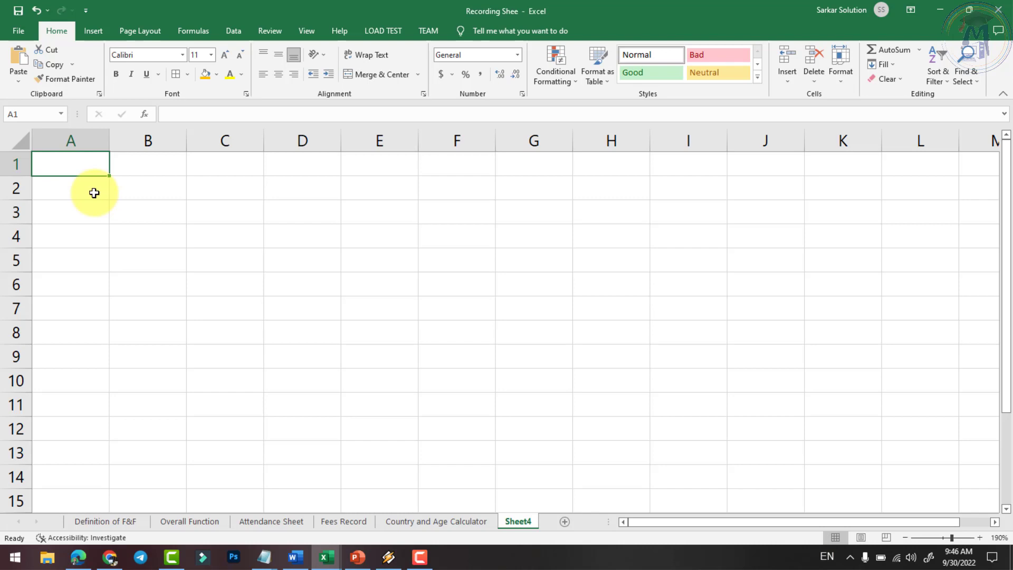
# Rename Sheet4 to 'Tax Payer'
pyautogui.click(94, 193)
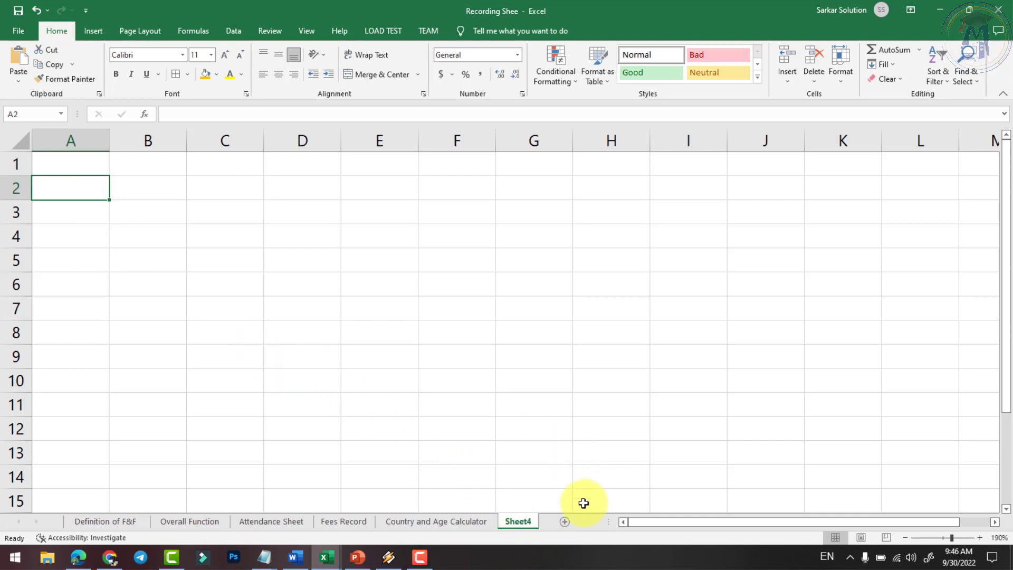
pyautogui.rightClick(518, 522)
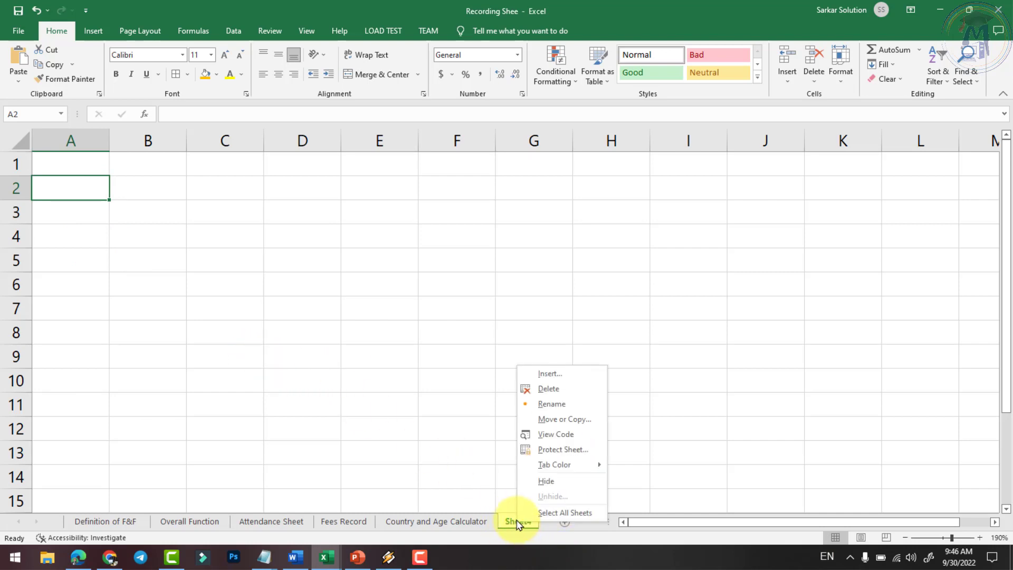
pyautogui.click(554, 404)
pyautogui.write('Tax Payer S')
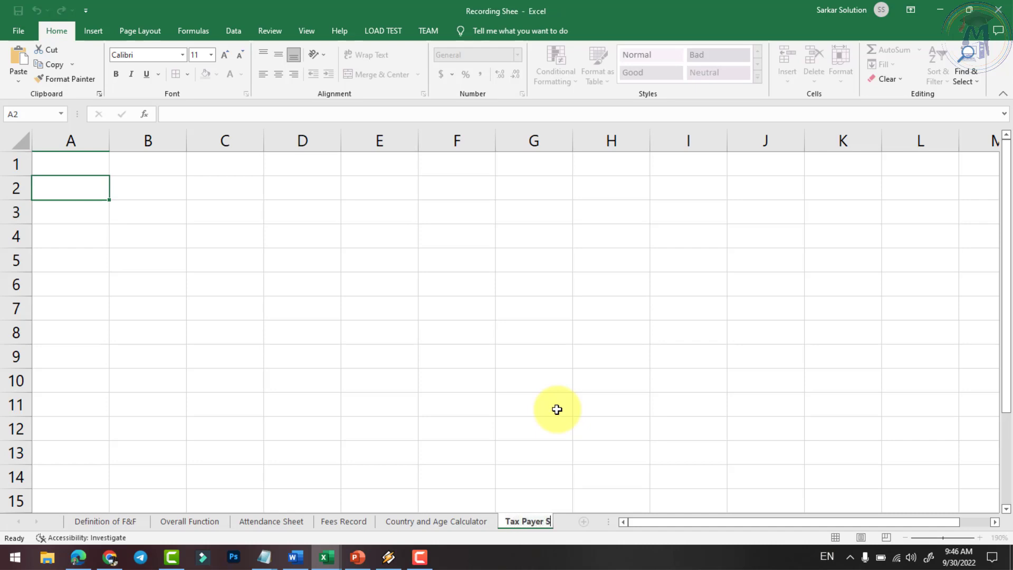
pyautogui.write('hee')
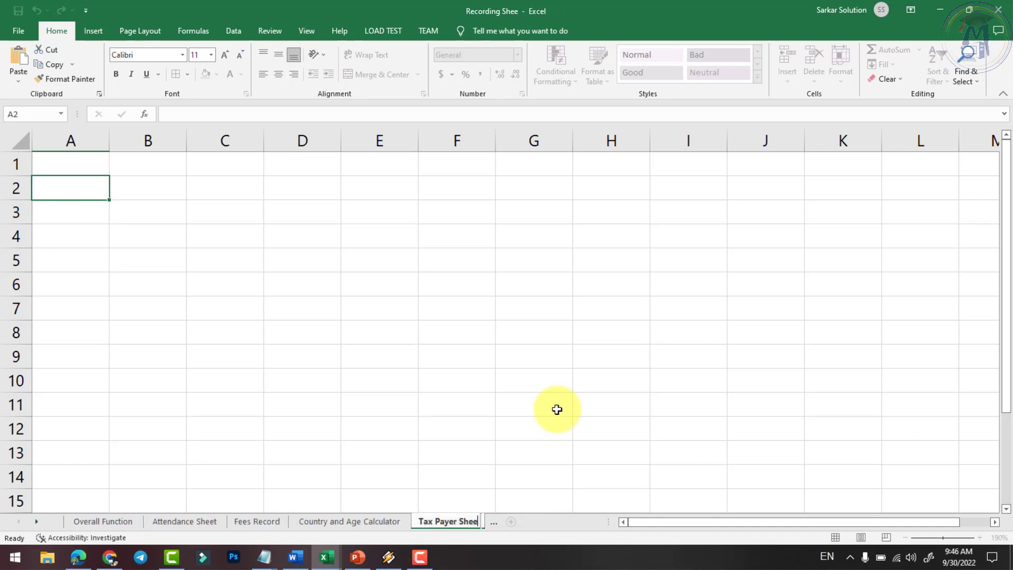
pyautogui.press('Return')
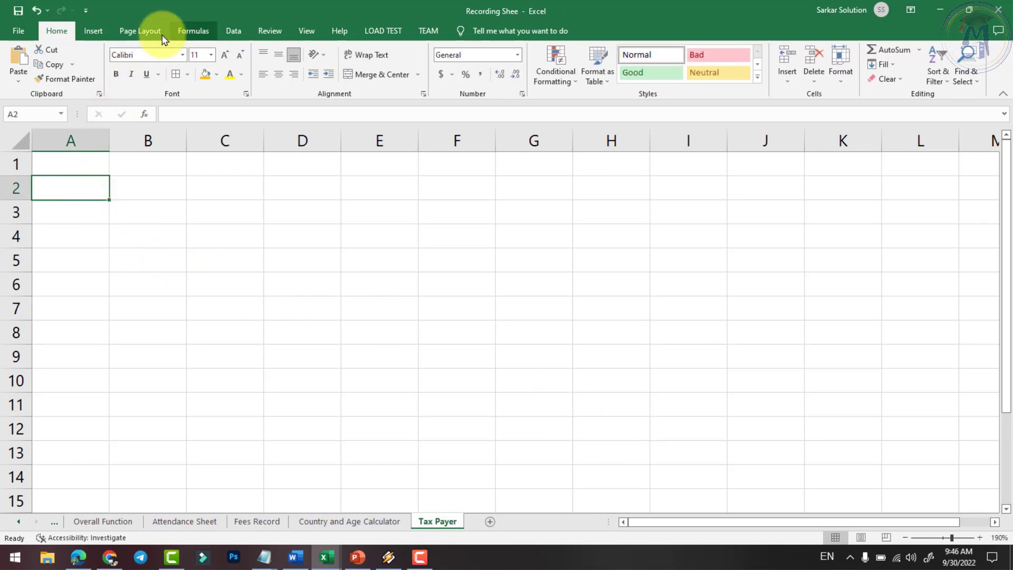
# Set the page to A4 paper size with Normal margins
pyautogui.click(141, 31)
pyautogui.click(142, 66)
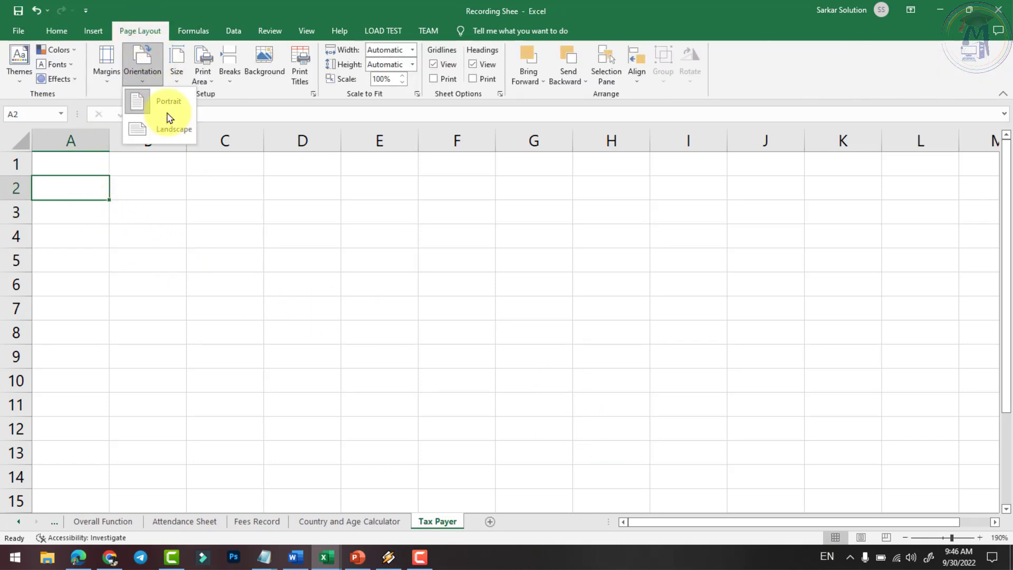
pyautogui.click(176, 68)
pyautogui.click(176, 68)
pyautogui.click(211, 268)
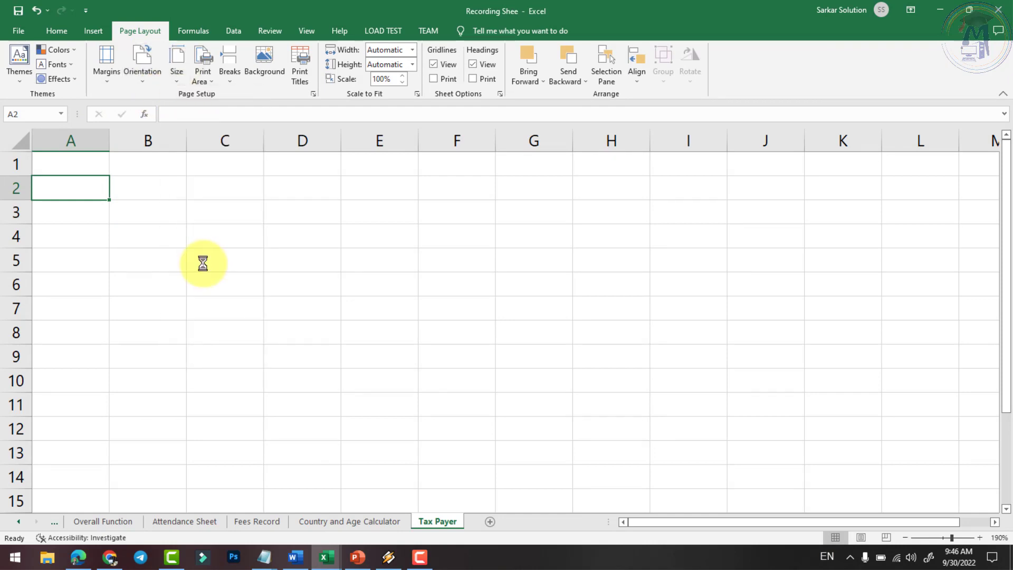
pyautogui.click(106, 66)
pyautogui.click(143, 167)
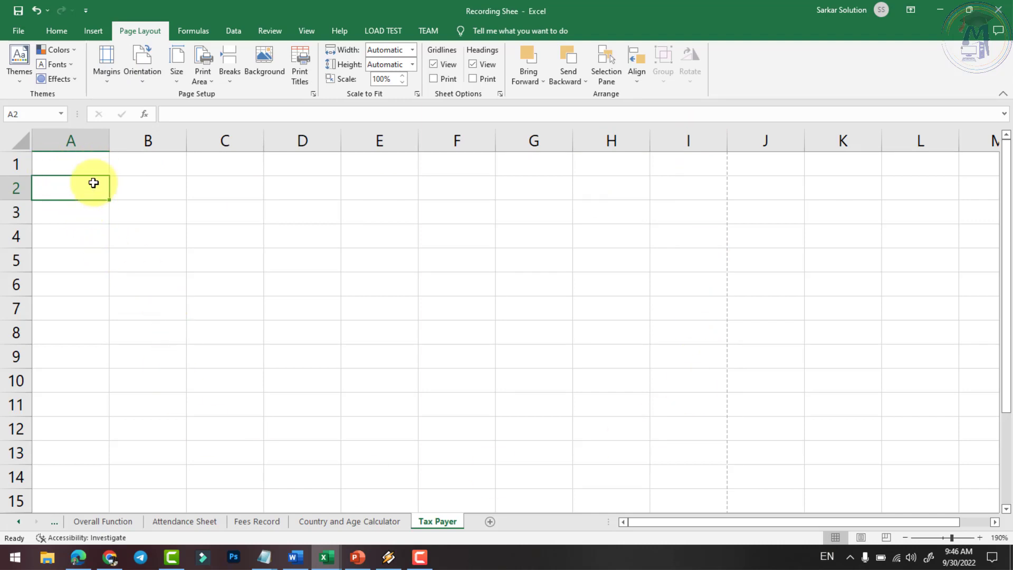
# Enter the headings S.no, Name, Salary and Age across A2:D2
pyautogui.write('S.no')
pyautogui.press('Tab')
pyautogui.write('Nam')
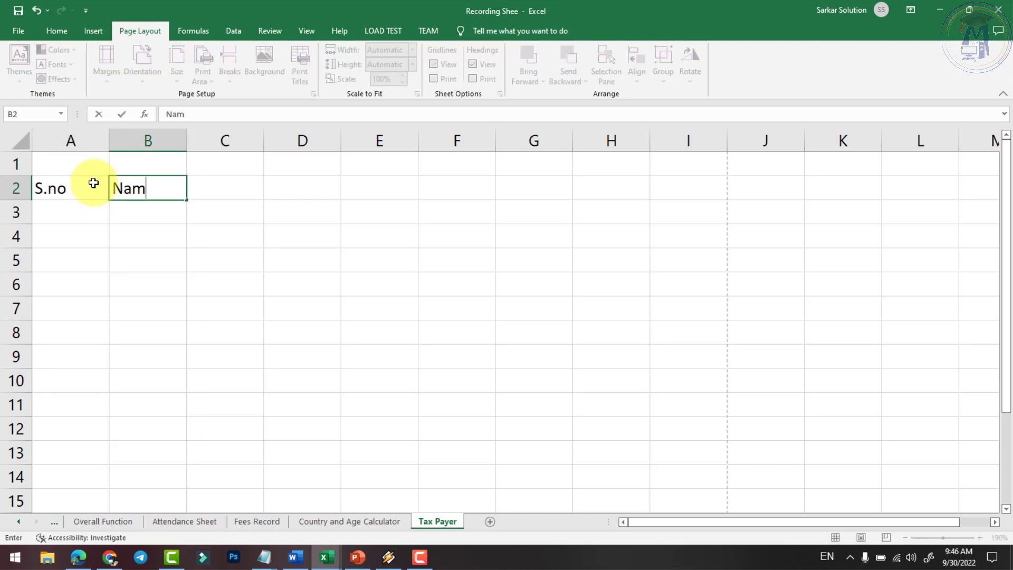
pyautogui.write('e')
pyautogui.press('Tab')
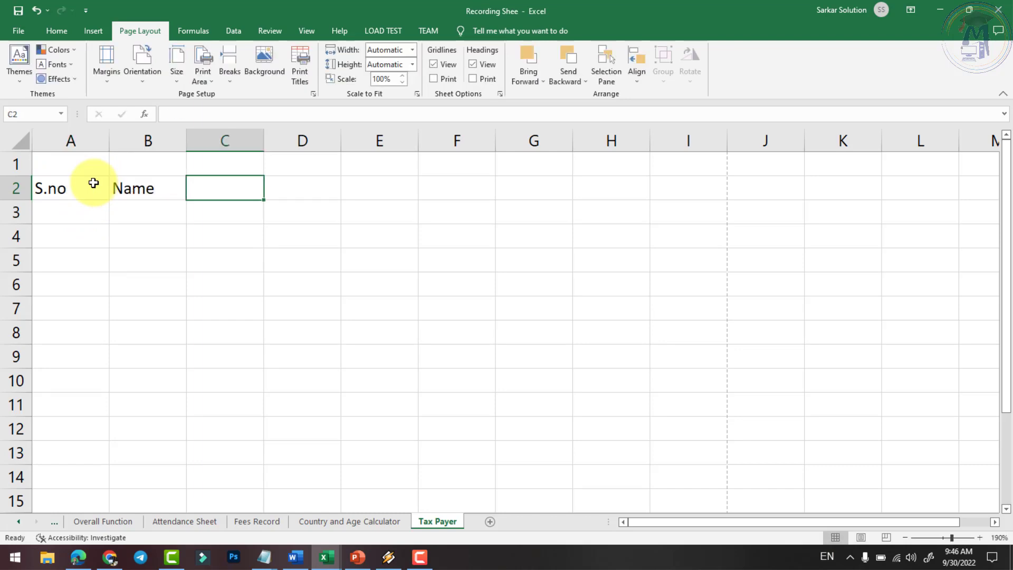
pyautogui.write('Salary')
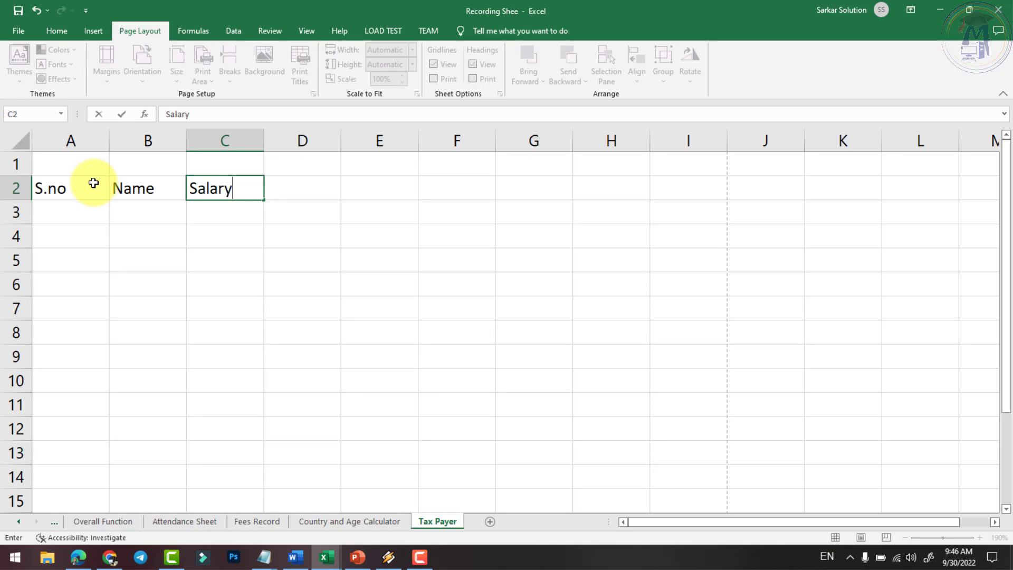
pyautogui.press('Tab')
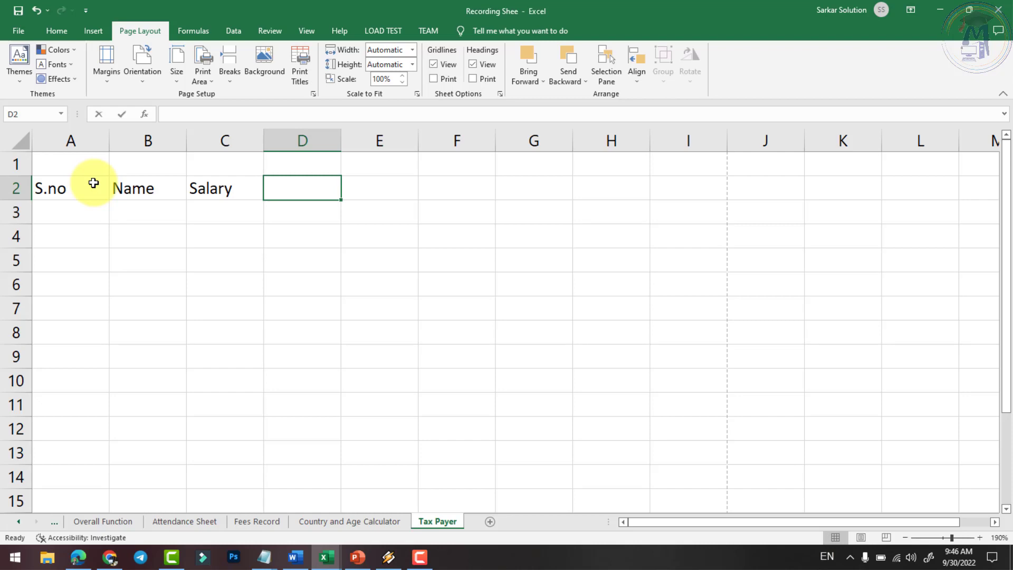
pyautogui.write('Age')
pyautogui.press('Tab')
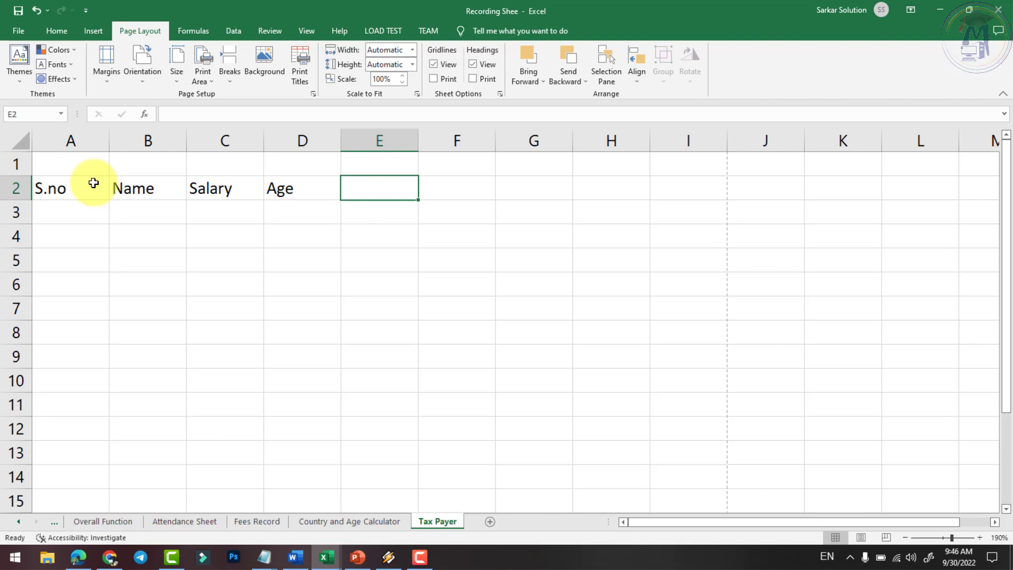
# Discard an accidental edit of Salary and enter the Tax heading in E2
pyautogui.press('Left')
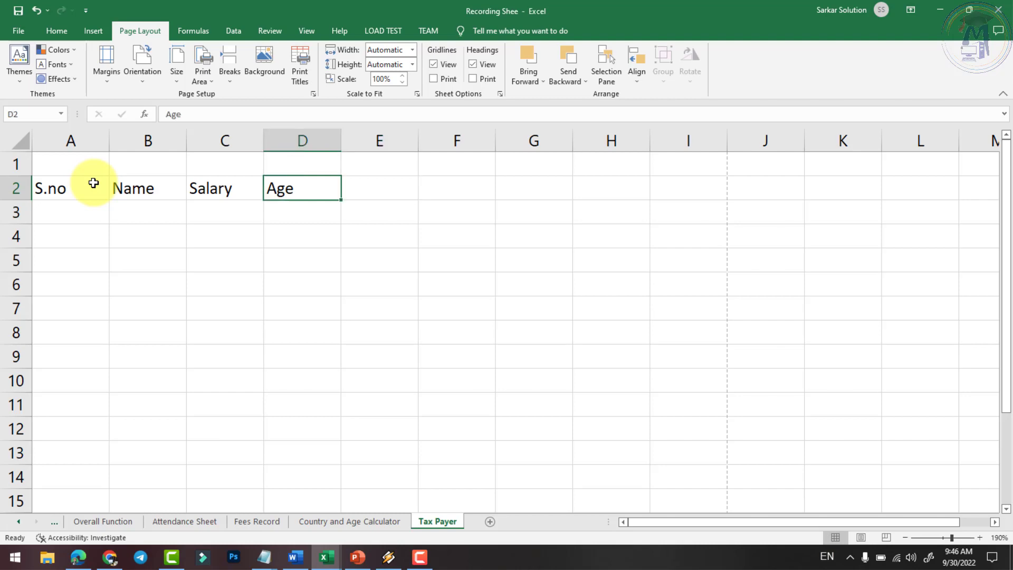
pyautogui.press('Left')
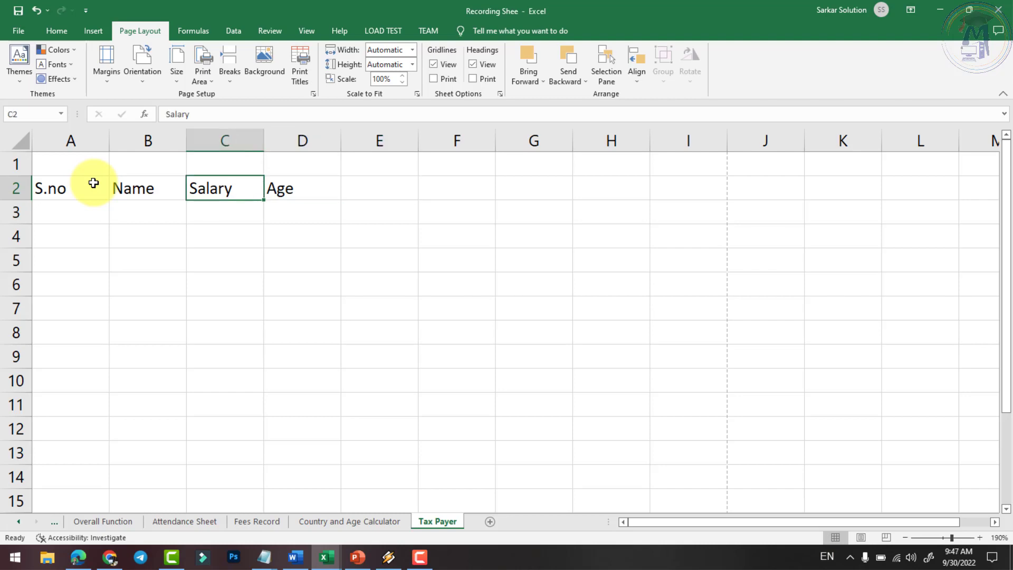
pyautogui.write('I')
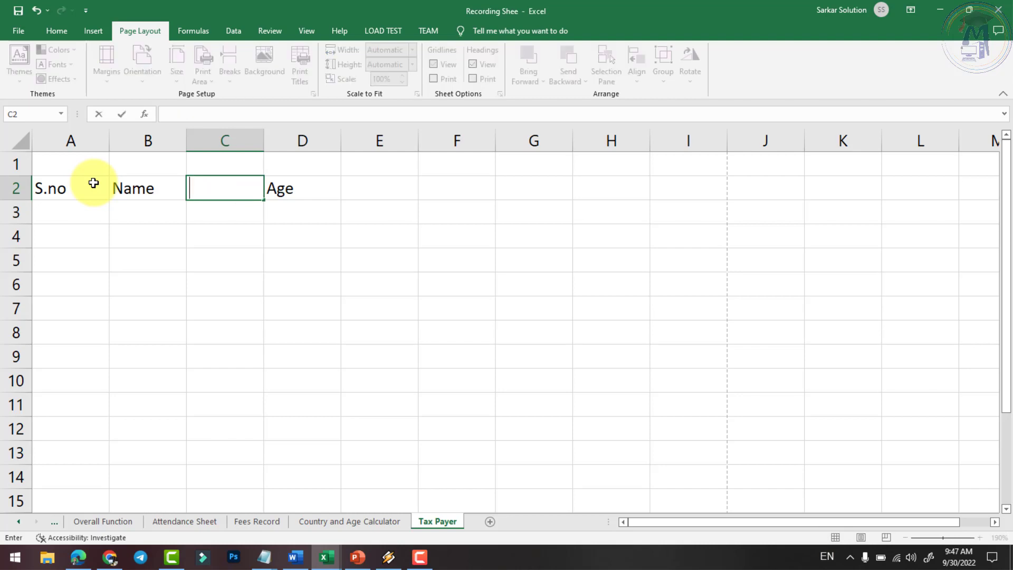
pyautogui.press('Escape')
pyautogui.press('Right')
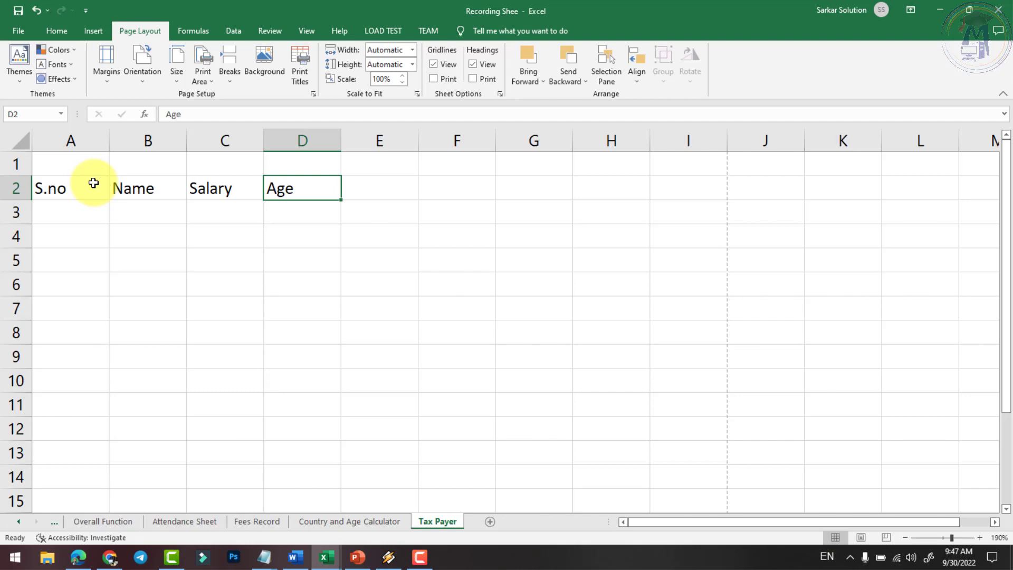
pyautogui.press('Right')
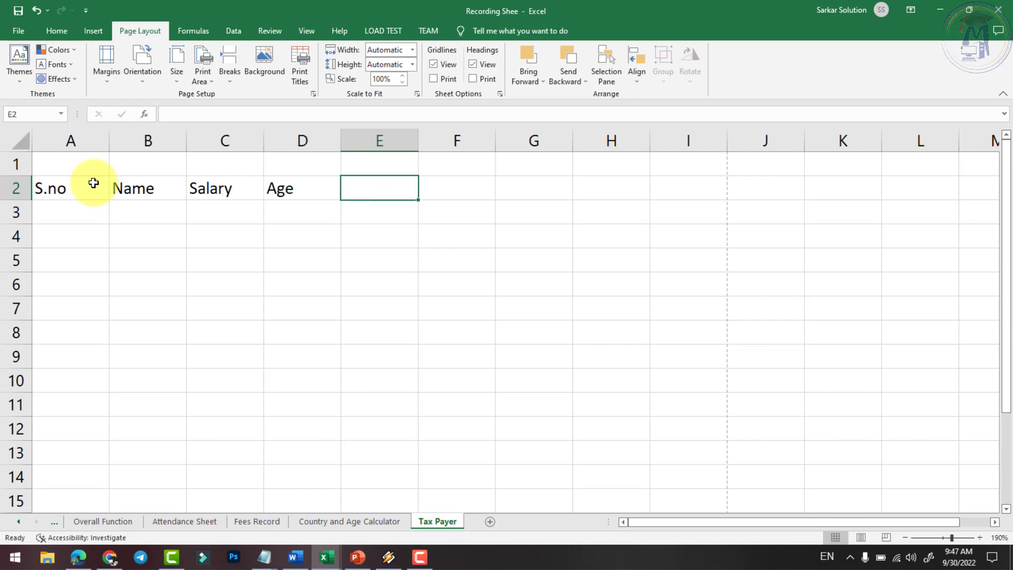
pyautogui.write('Tax')
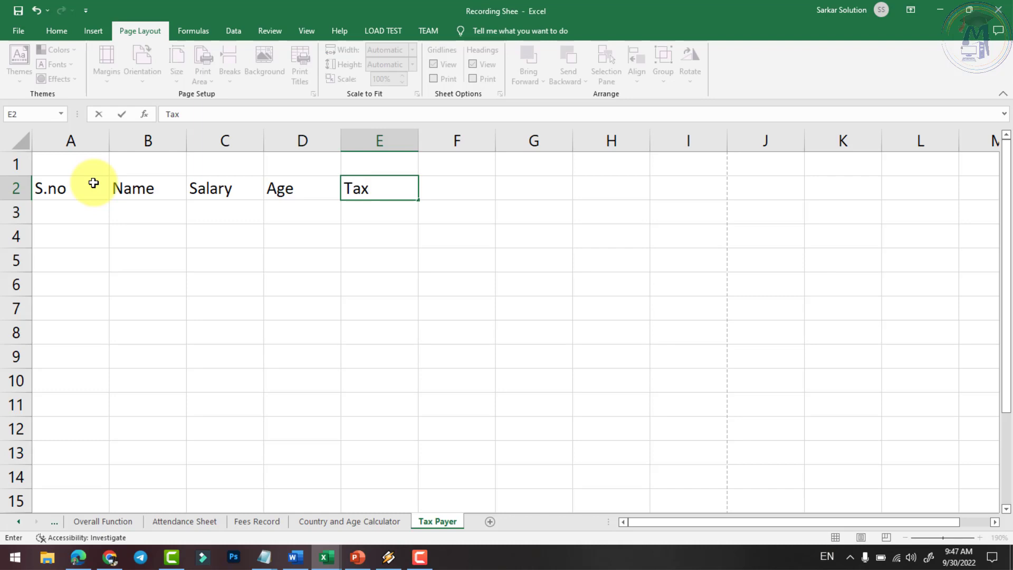
pyautogui.press('Return')
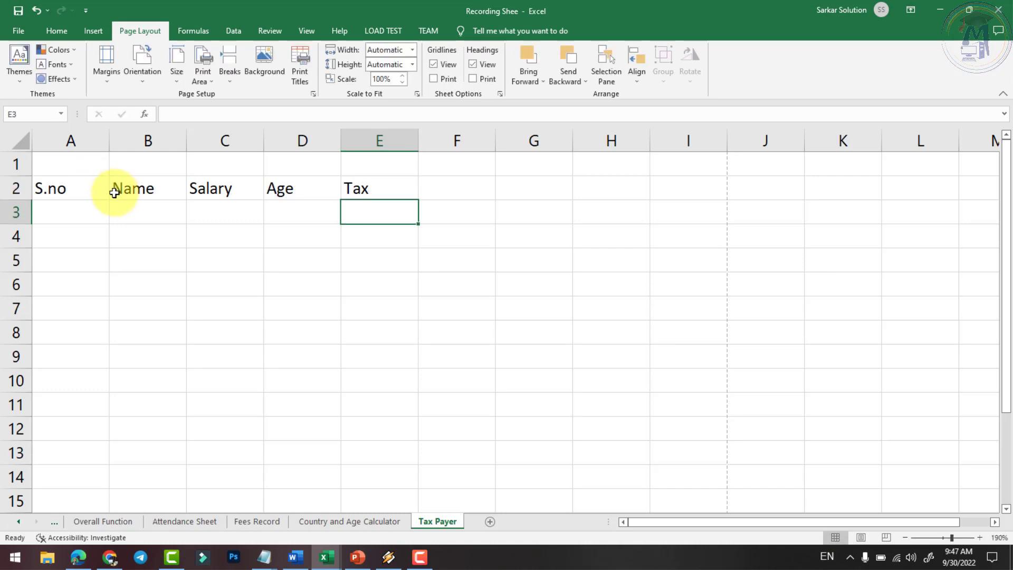
pyautogui.click(356, 196)
pyautogui.click(369, 229)
pyautogui.click(362, 216)
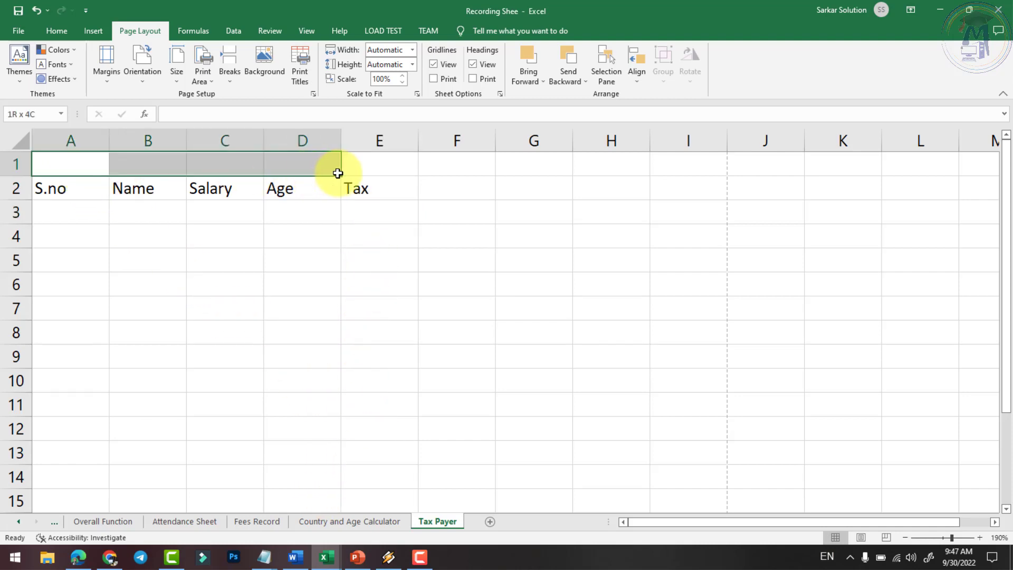
# Merge A1:E1 and enter the title 'Tax Payer Sheet'
pyautogui.moveTo(71, 165); pyautogui.dragTo(348, 168)
pyautogui.click(54, 36)
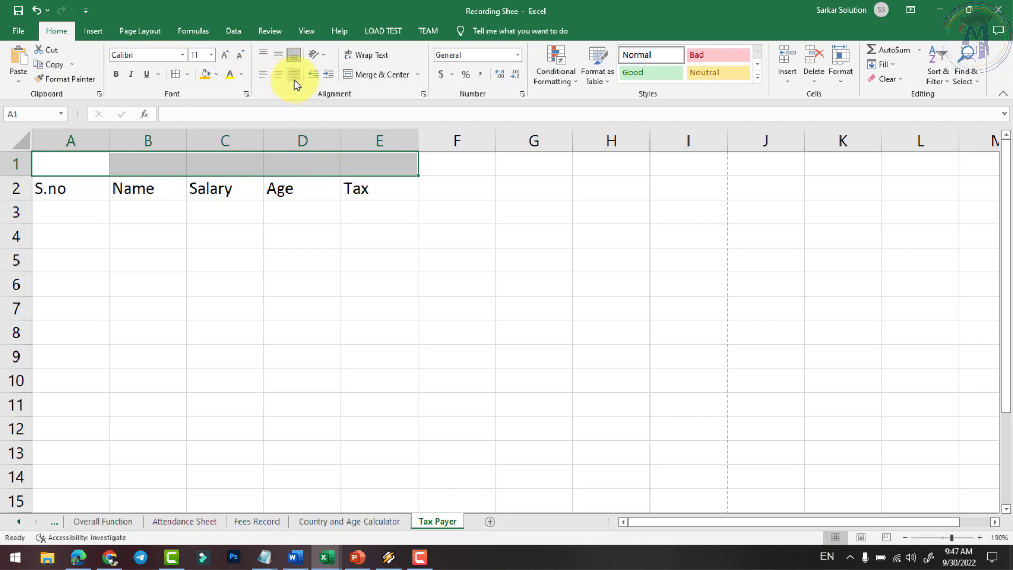
pyautogui.click(361, 77)
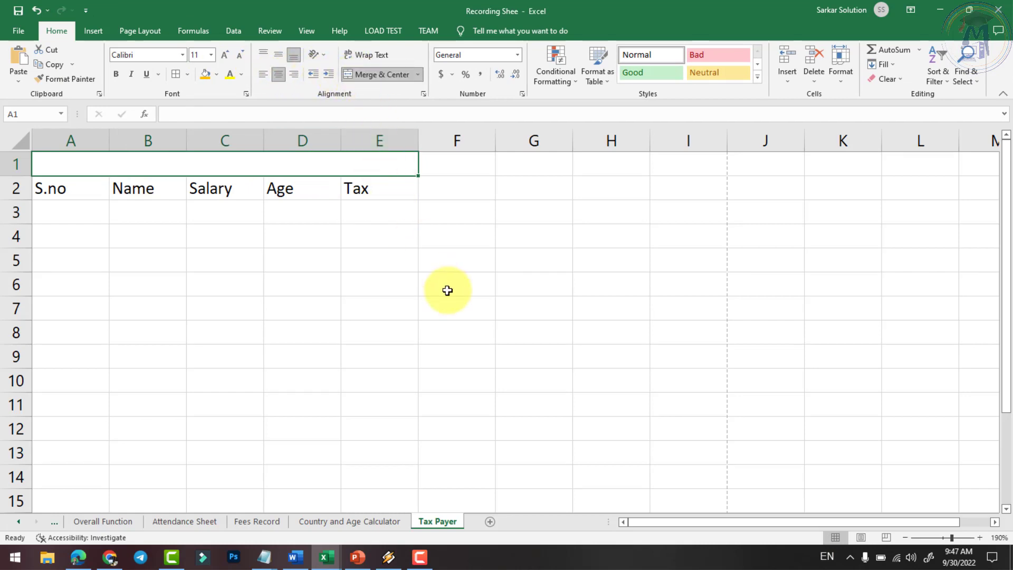
pyautogui.write('Tax a')
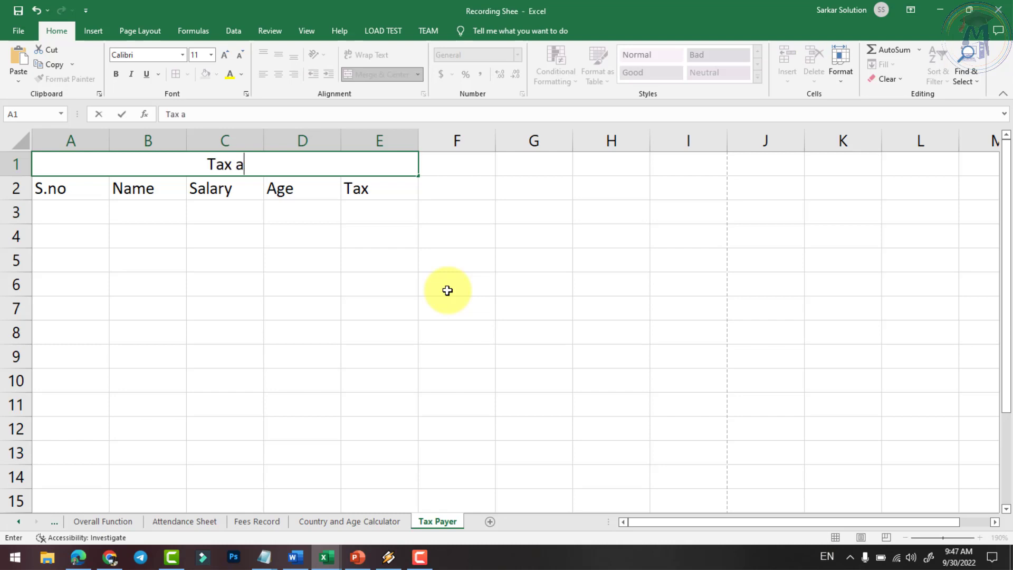
pyautogui.press('BackSpace')
pyautogui.write('Payer She')
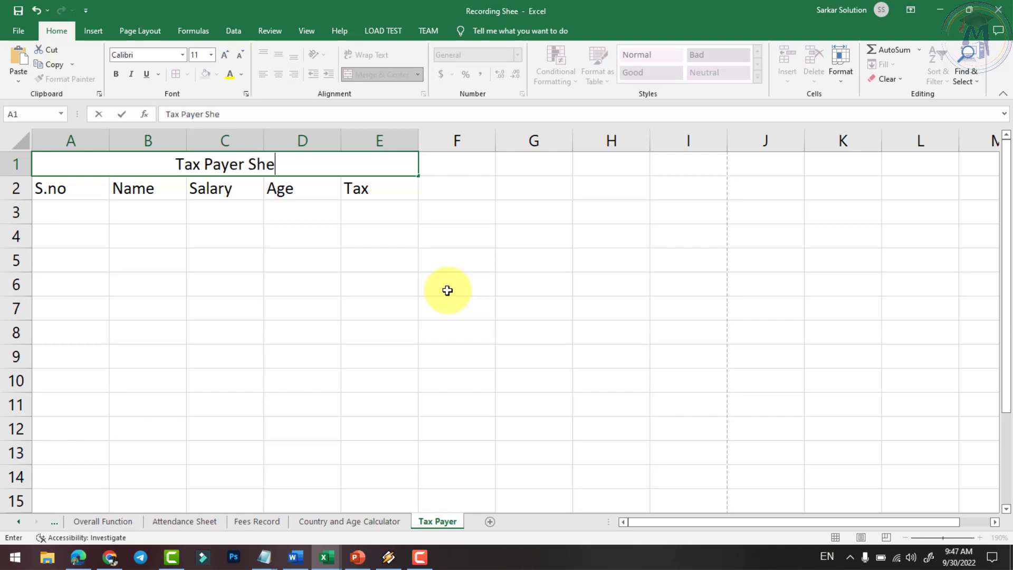
pyautogui.write('et')
pyautogui.press('Return')
# Set columns A–E to 16-pt text and widen them
pyautogui.moveTo(74, 140); pyautogui.dragTo(385, 140)
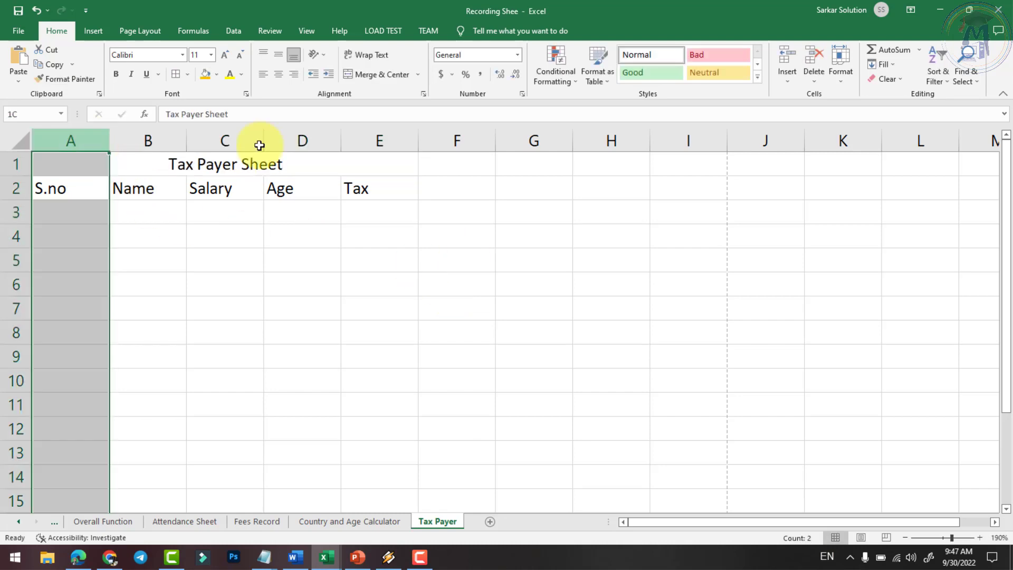
pyautogui.click(225, 55)
pyautogui.click(225, 55)
pyautogui.click(225, 55)
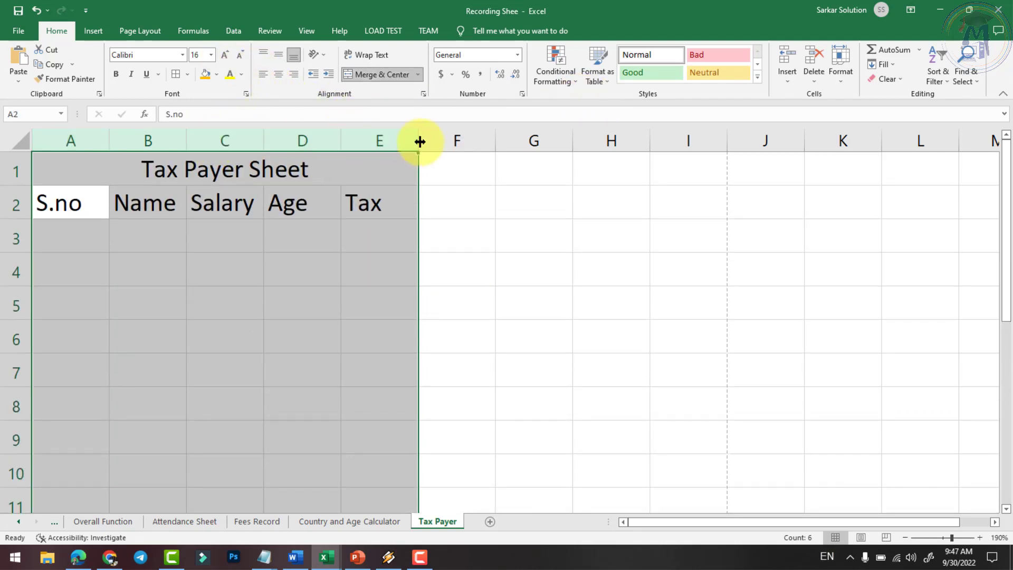
pyautogui.moveTo(418, 141); pyautogui.dragTo(456, 140)
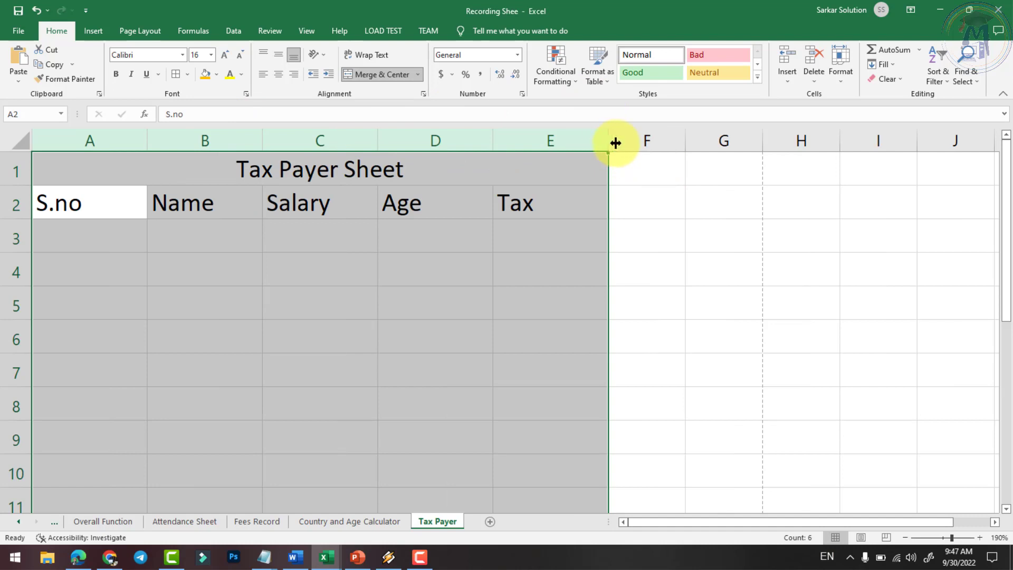
pyautogui.moveTo(612, 141); pyautogui.dragTo(644, 141)
# Narrow column A for serial numbers and select the table area from row 1
pyautogui.click(272, 171)
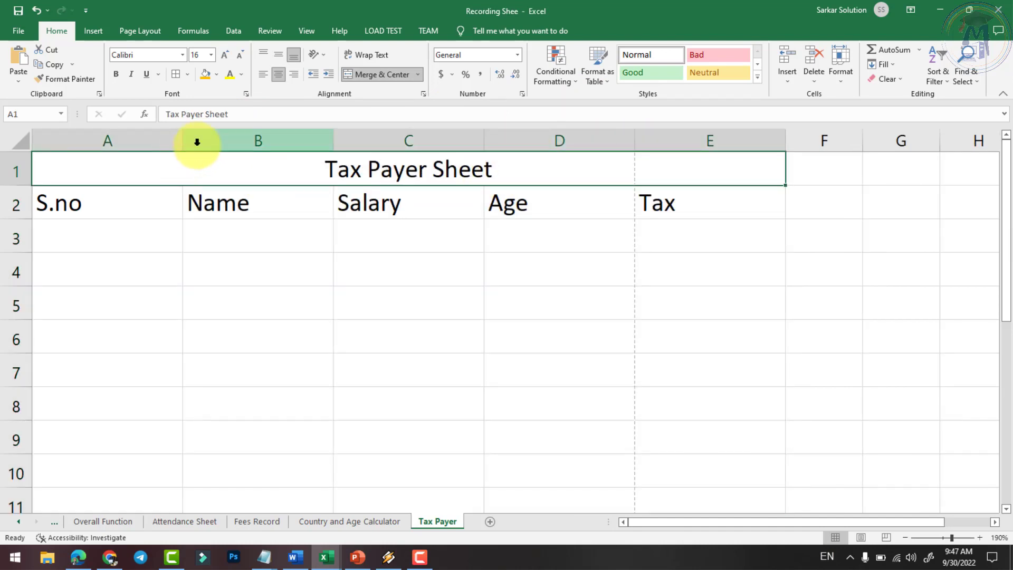
pyautogui.moveTo(182, 140); pyautogui.dragTo(96, 152)
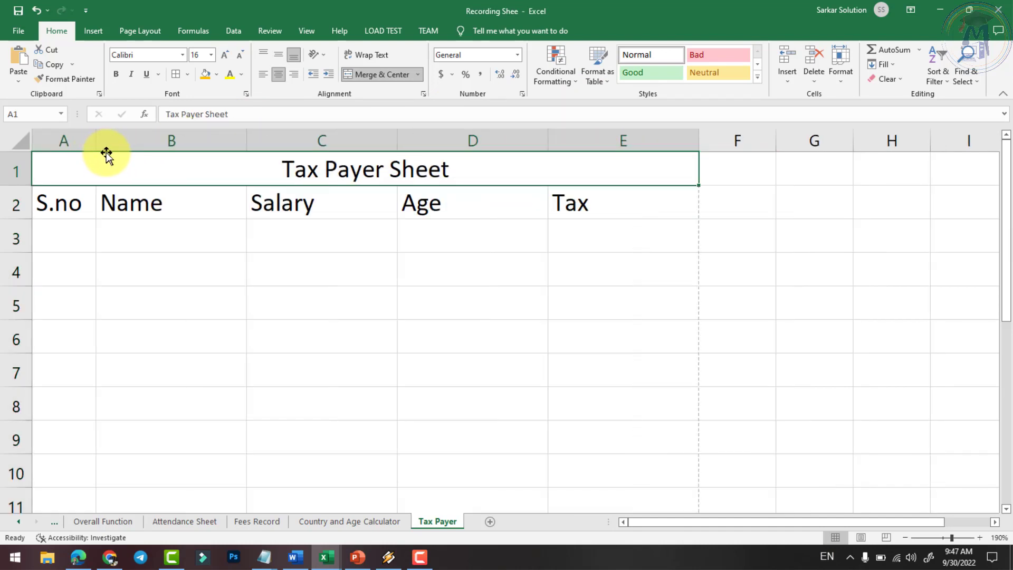
pyautogui.click(467, 324)
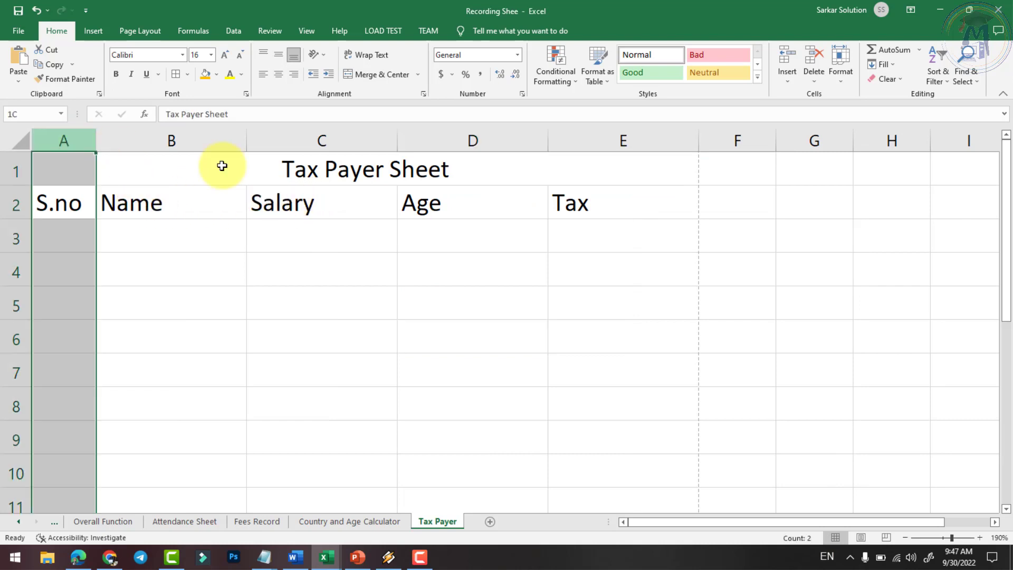
pyautogui.moveTo(115, 167); pyautogui.dragTo(670, 183)
# Middle- and centre-align the table, then make the title bold at 22 pt
pyautogui.click(280, 74)
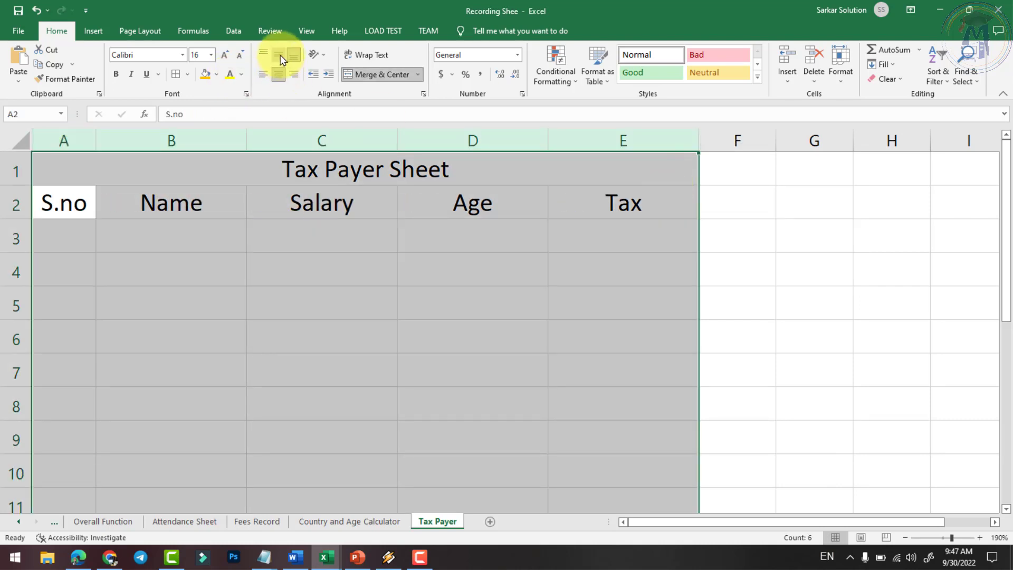
pyautogui.click(279, 54)
pyautogui.click(282, 168)
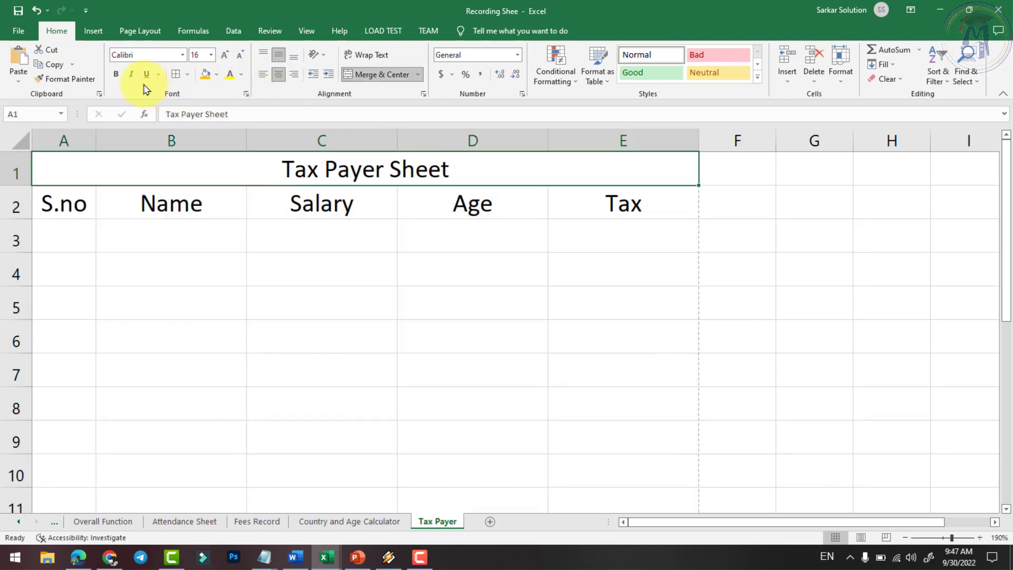
pyautogui.click(116, 74)
pyautogui.click(116, 74)
pyautogui.click(115, 75)
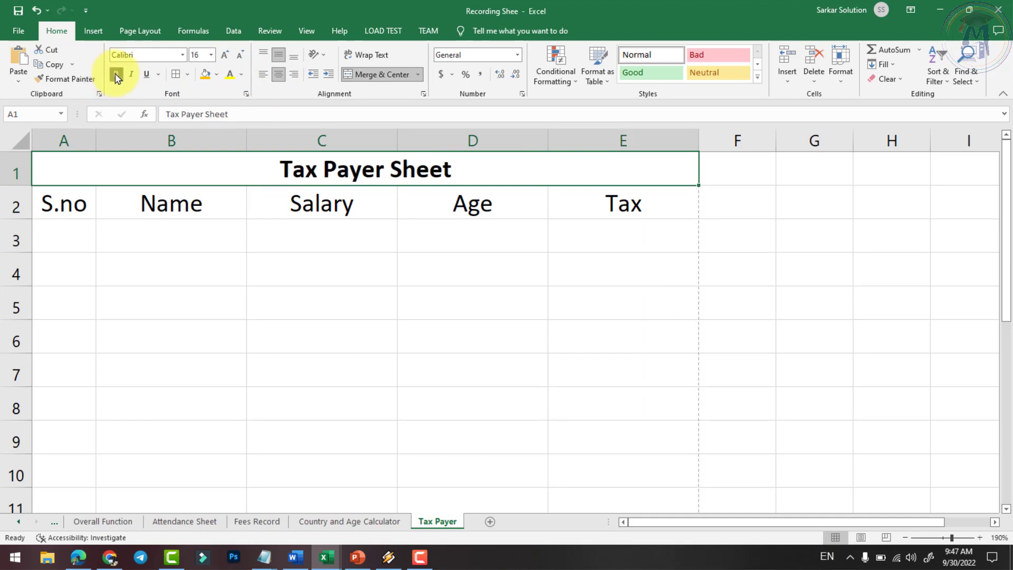
pyautogui.click(224, 54)
pyautogui.click(224, 54)
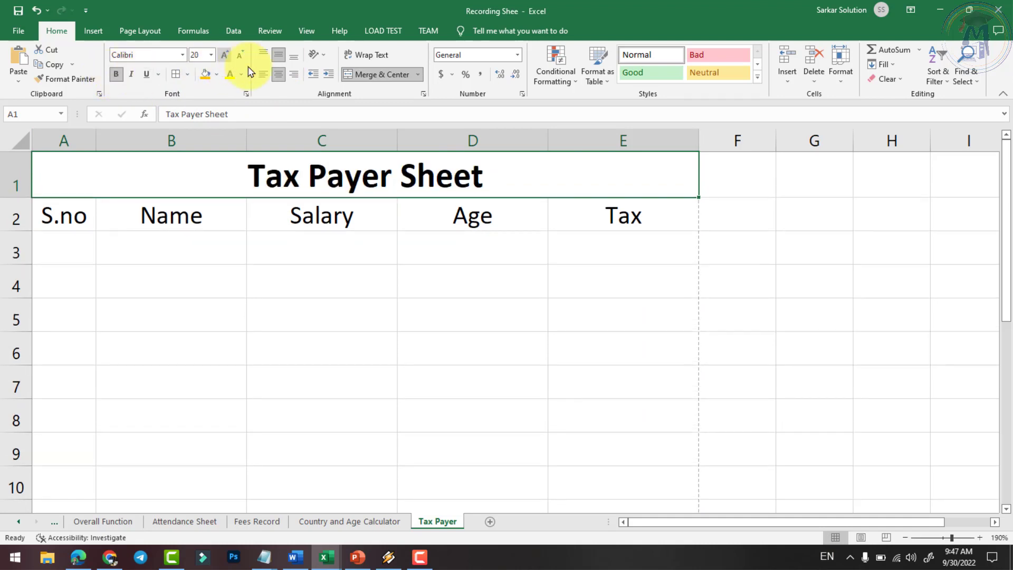
# Give the title a dark blue fill with white text
pyautogui.click(217, 77)
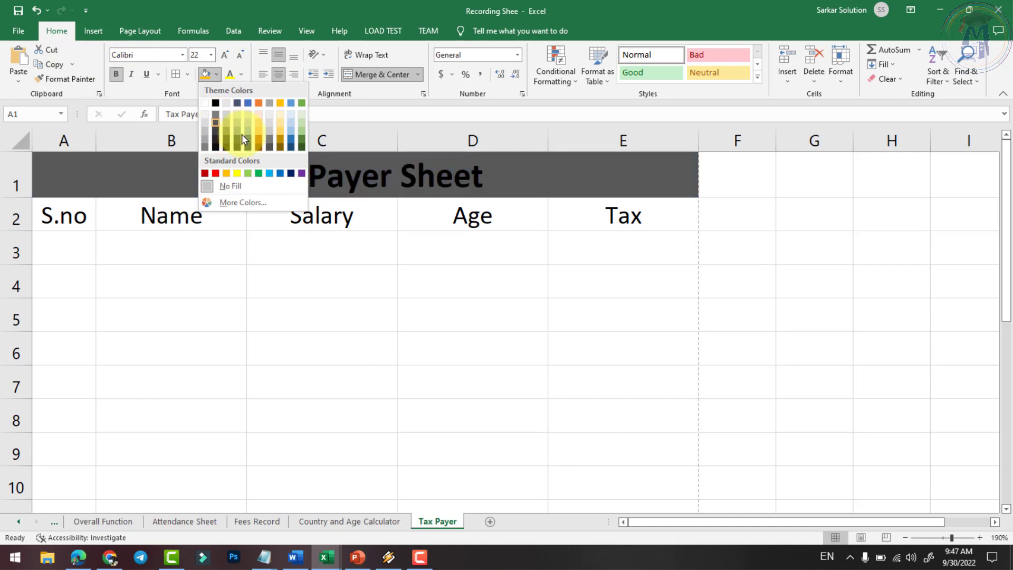
pyautogui.click(293, 174)
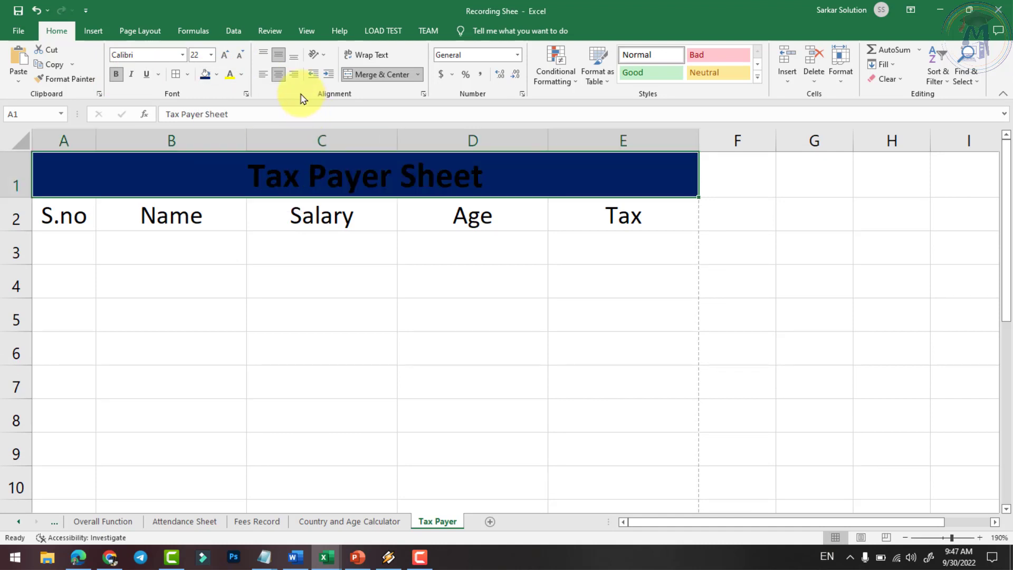
pyautogui.click(242, 75)
pyautogui.click(229, 117)
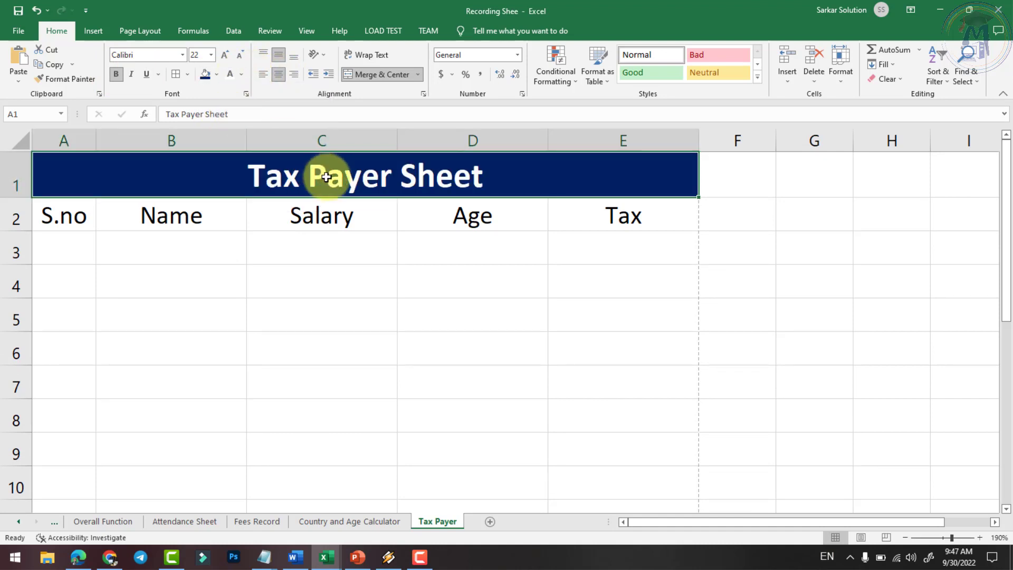
# Colour the word 'Tax' in the title yellow
pyautogui.doubleClick(299, 174)
pyautogui.moveTo(300, 174); pyautogui.dragTo(228, 170)
pyautogui.click(242, 74)
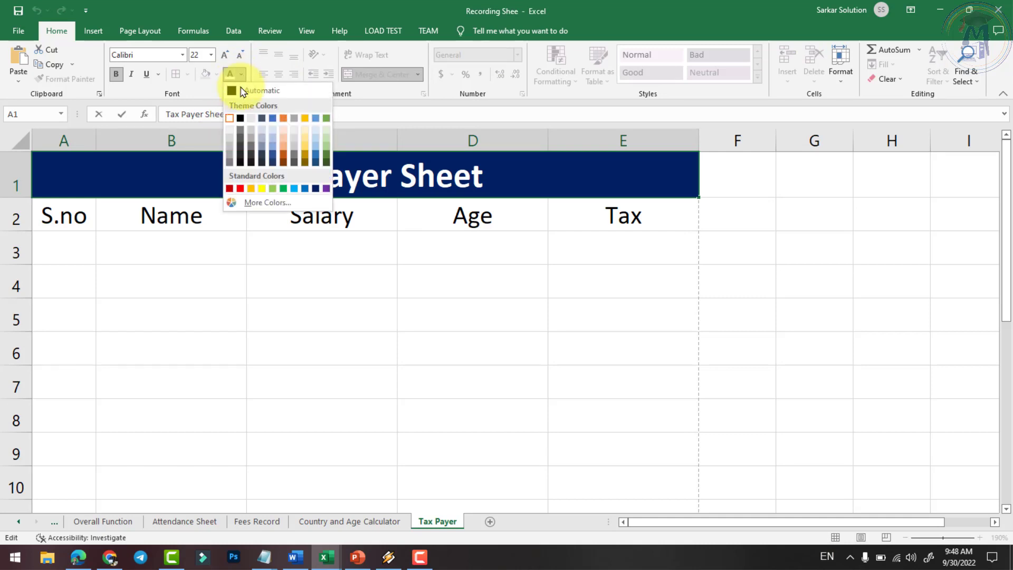
pyautogui.click(262, 189)
pyautogui.click(289, 247)
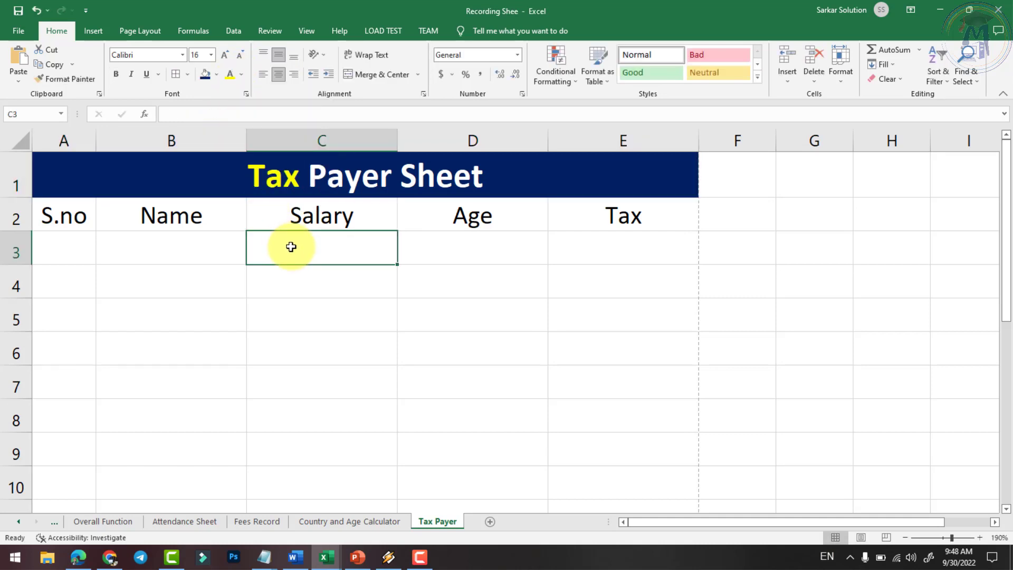
# Bold the row 2 headings and apply All Borders to the table body A3:E12
pyautogui.moveTo(91, 216); pyautogui.dragTo(584, 215)
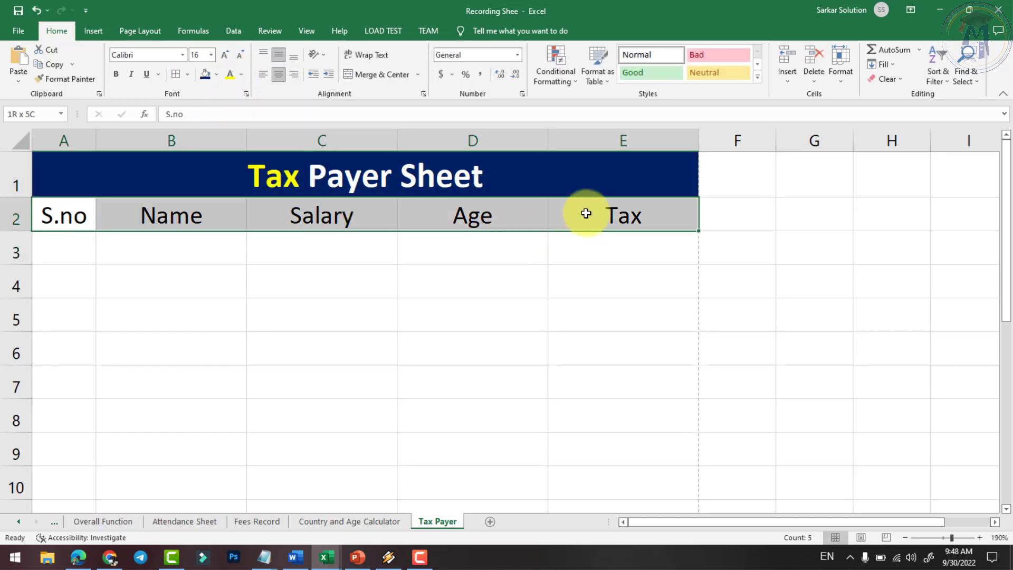
pyautogui.click(115, 74)
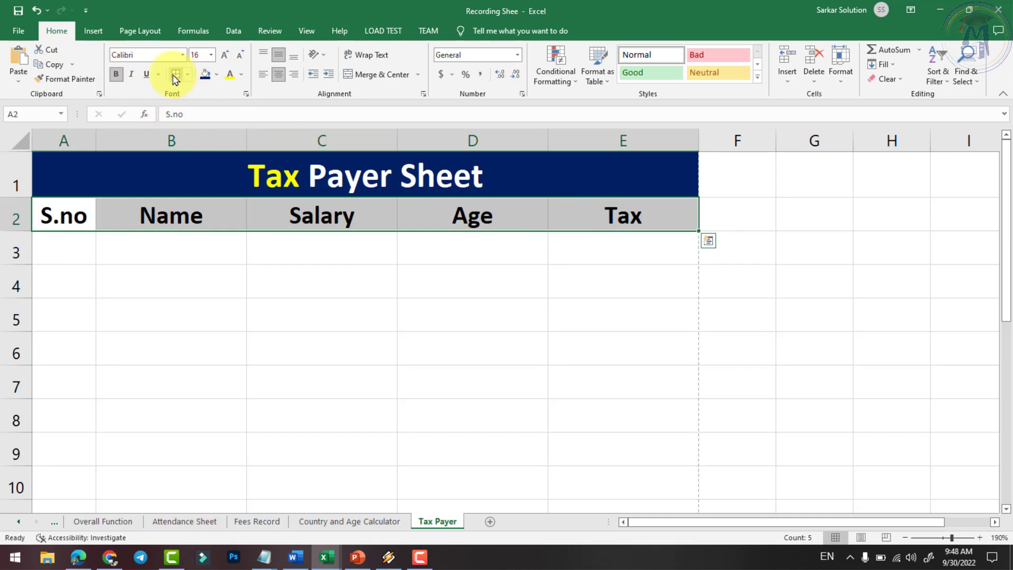
pyautogui.click(229, 263)
pyautogui.moveTo(75, 235)
pyautogui.mouseDown()
pyautogui.moveTo(618, 549)
pyautogui.moveTo(482, 384)
pyautogui.mouseUp()
pyautogui.scroll(15, 475, 380)
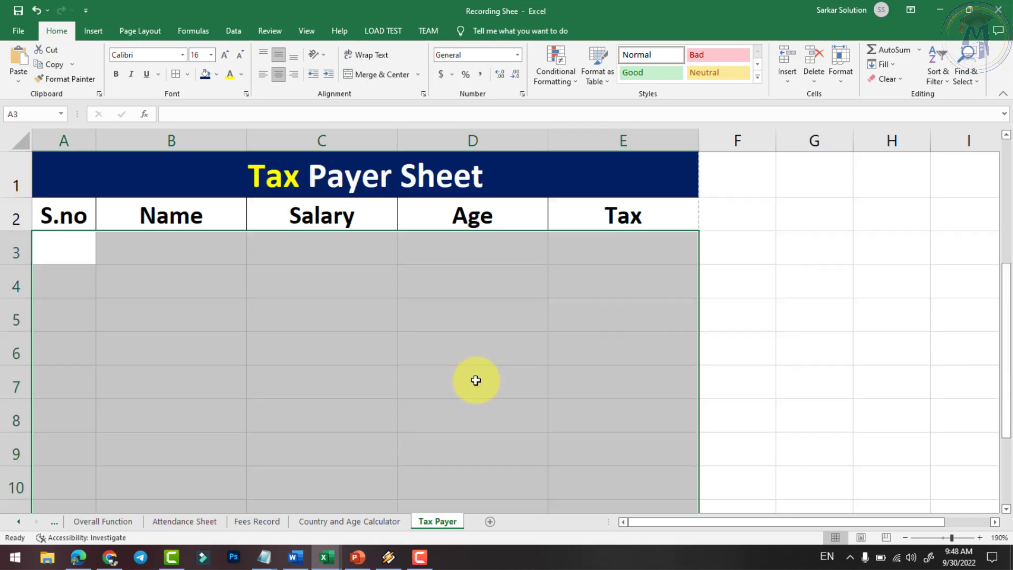
pyautogui.click(137, 277)
pyautogui.moveTo(79, 248); pyautogui.dragTo(609, 378)
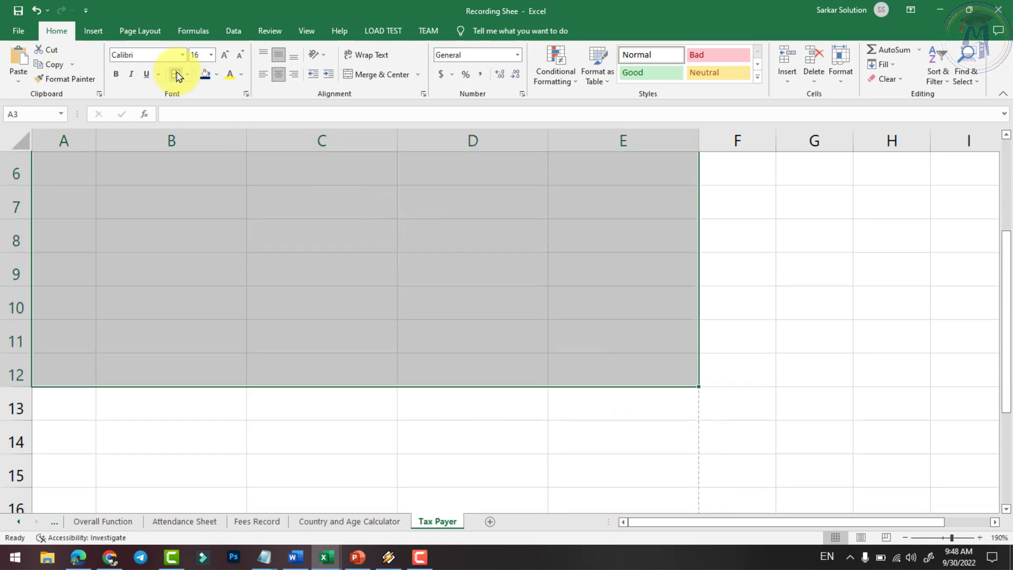
pyautogui.click(176, 73)
# Number the S.no column 1 through 11 by filling down from A3
pyautogui.scroll(2, 366, 290)
pyautogui.click(74, 255)
pyautogui.write('1')
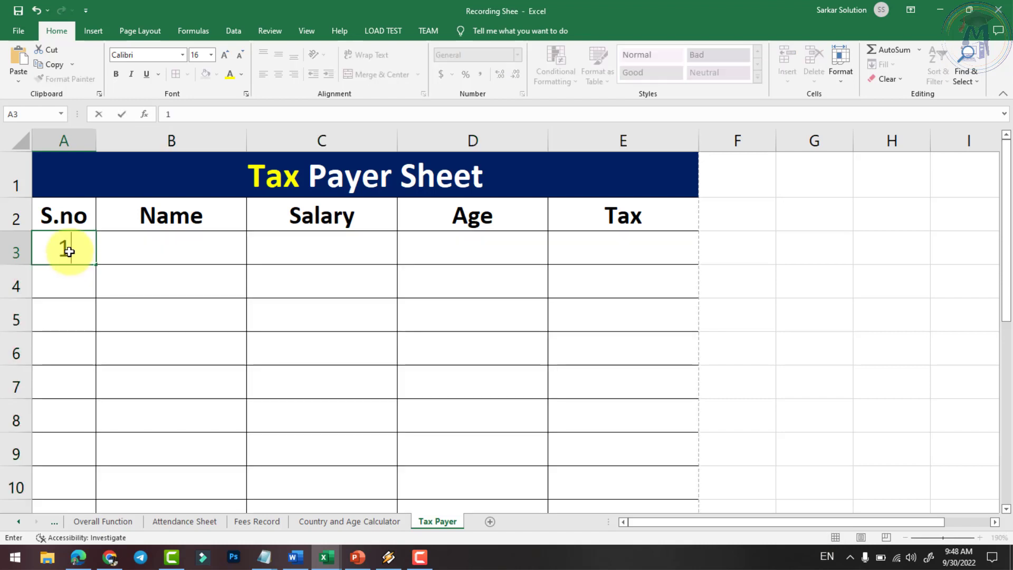
pyautogui.press('Return')
pyautogui.write('2')
pyautogui.moveTo(89, 249)
pyautogui.mouseDown()
pyautogui.moveTo(82, 280)
pyautogui.moveTo(106, 480)
pyautogui.mouseUp()
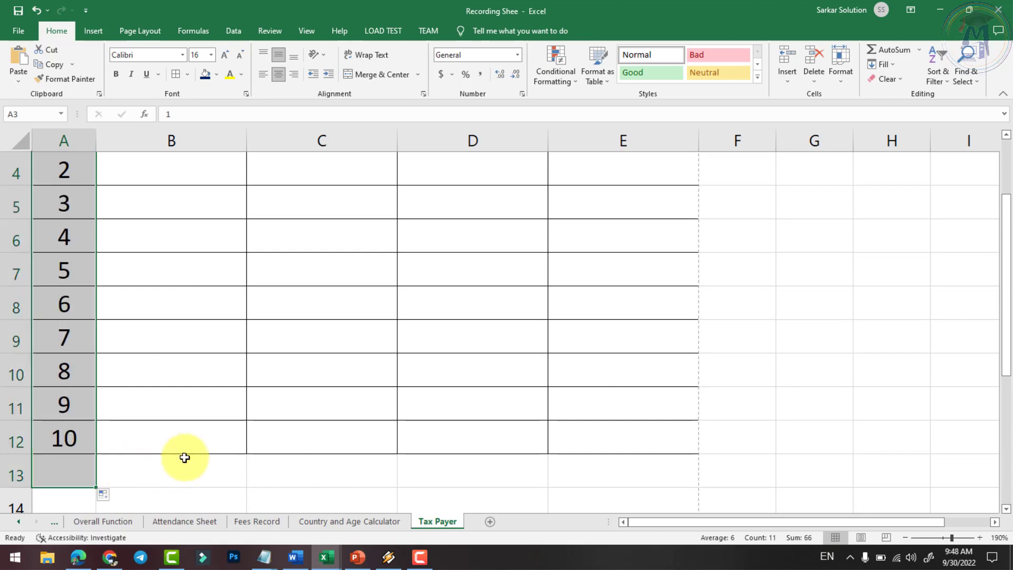
pyautogui.moveTo(195, 433); pyautogui.dragTo(684, 445)
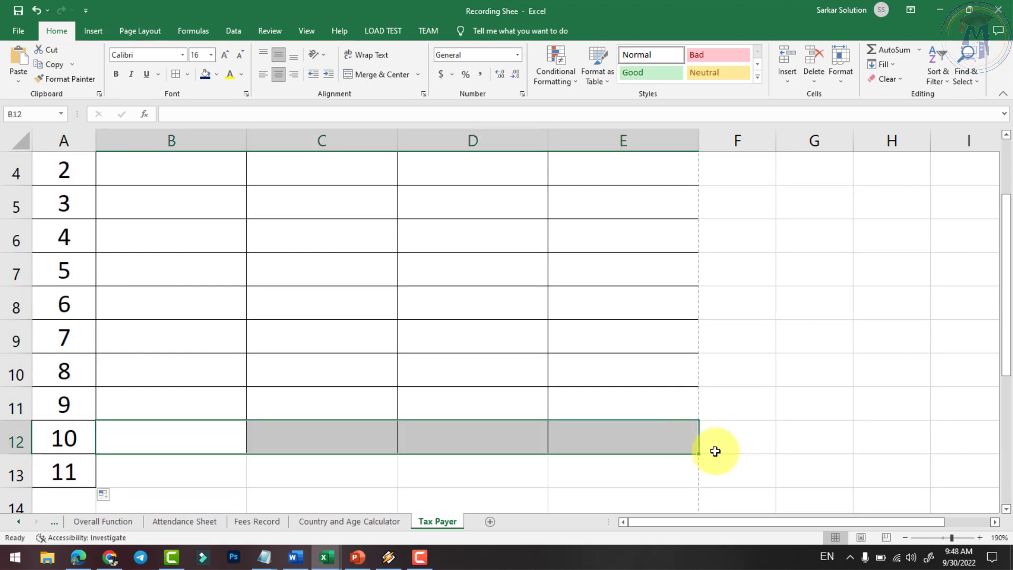
# Enter the first five taxpayer names in B3:B7, fixing a misspelling
pyautogui.scroll(1, 285, 343)
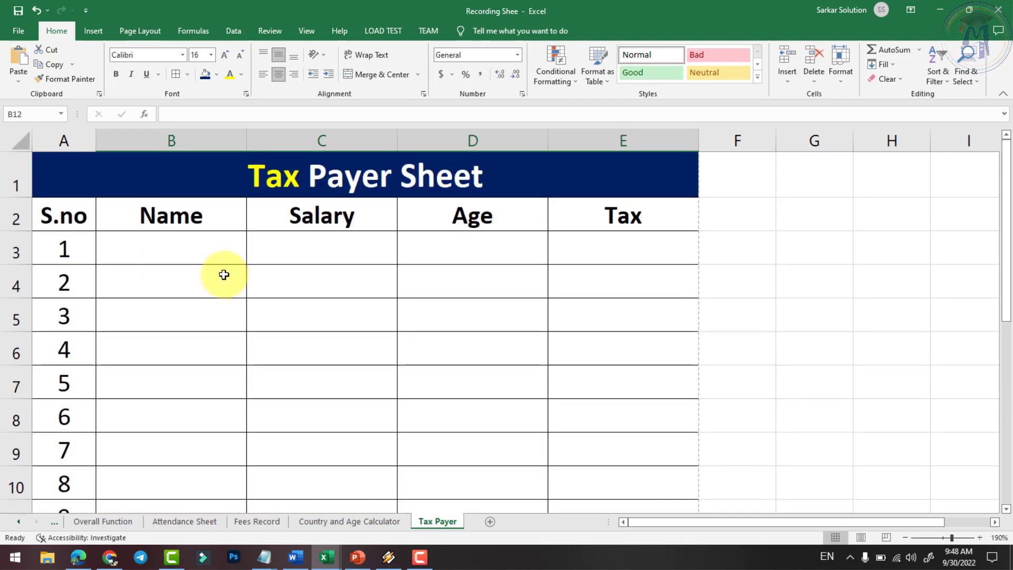
pyautogui.click(207, 246)
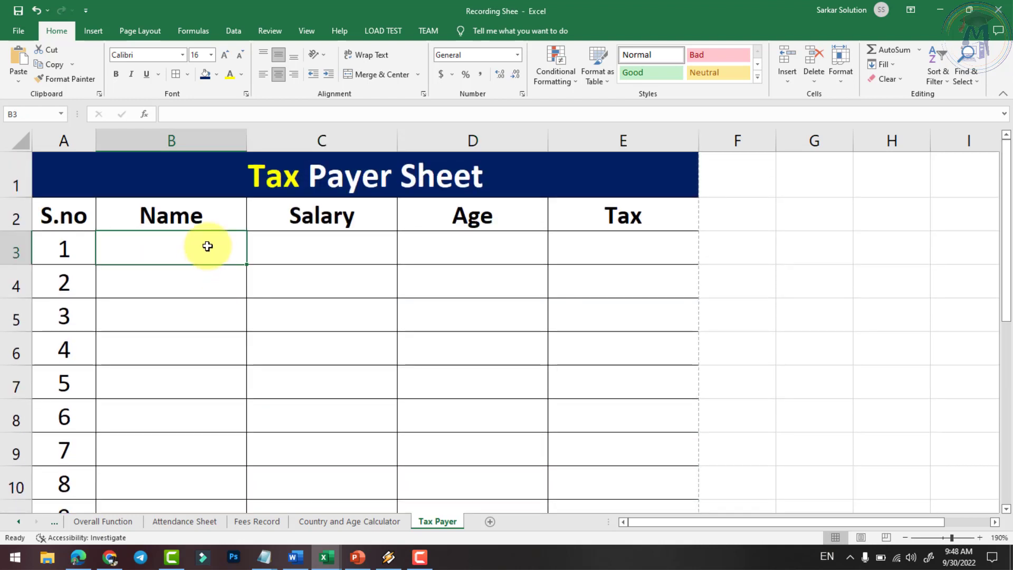
pyautogui.write('Rajesh')
pyautogui.press('Return')
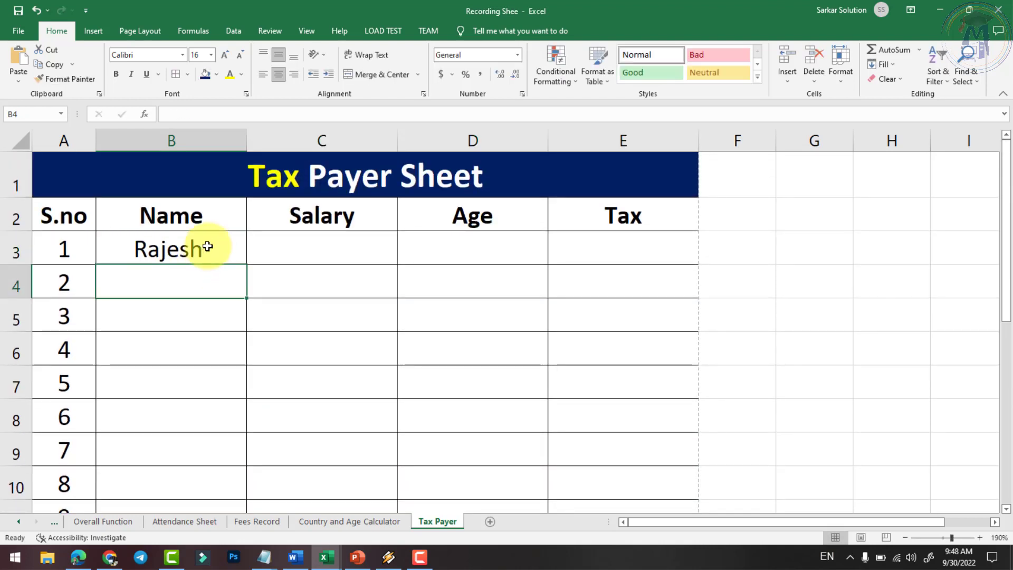
pyautogui.write('Maesh')
pyautogui.press('BackSpace')
pyautogui.press('BackSpace')
pyautogui.press('BackSpace')
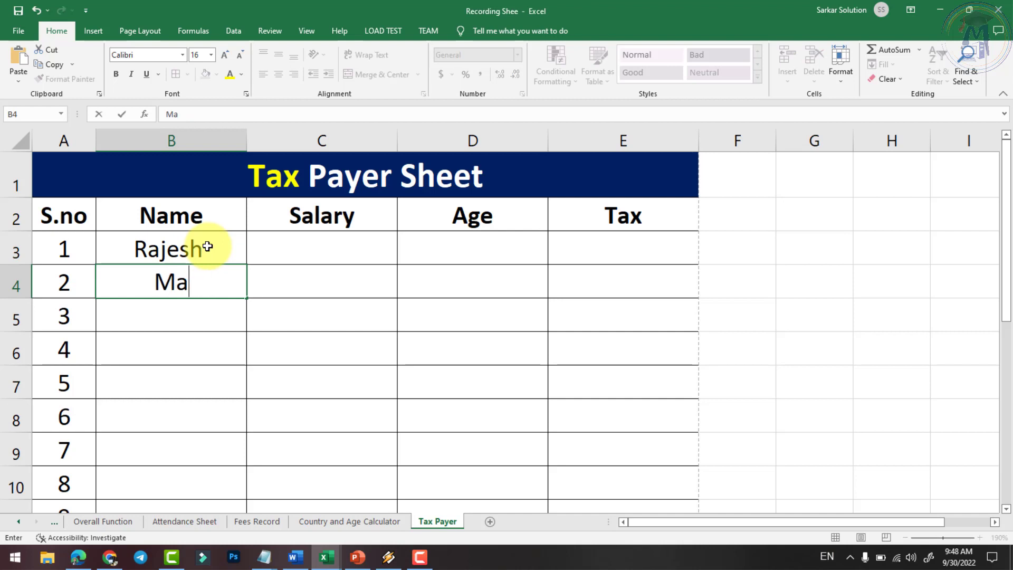
pyautogui.write('hesh')
pyautogui.press('Return')
pyautogui.write('Mukesh')
pyautogui.press('Return')
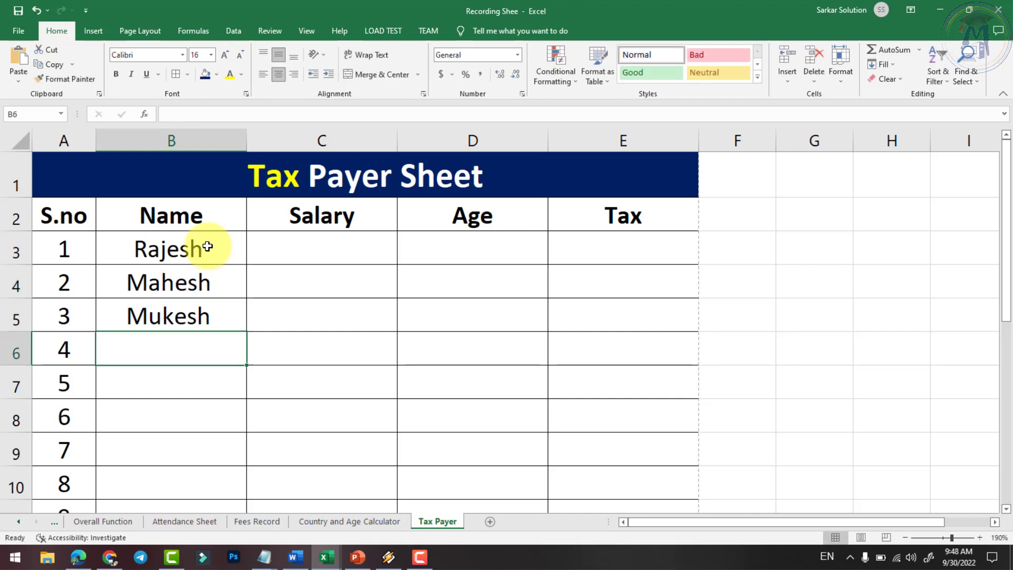
pyautogui.write('Ajay')
pyautogui.press('Return')
pyautogui.write('Vi')
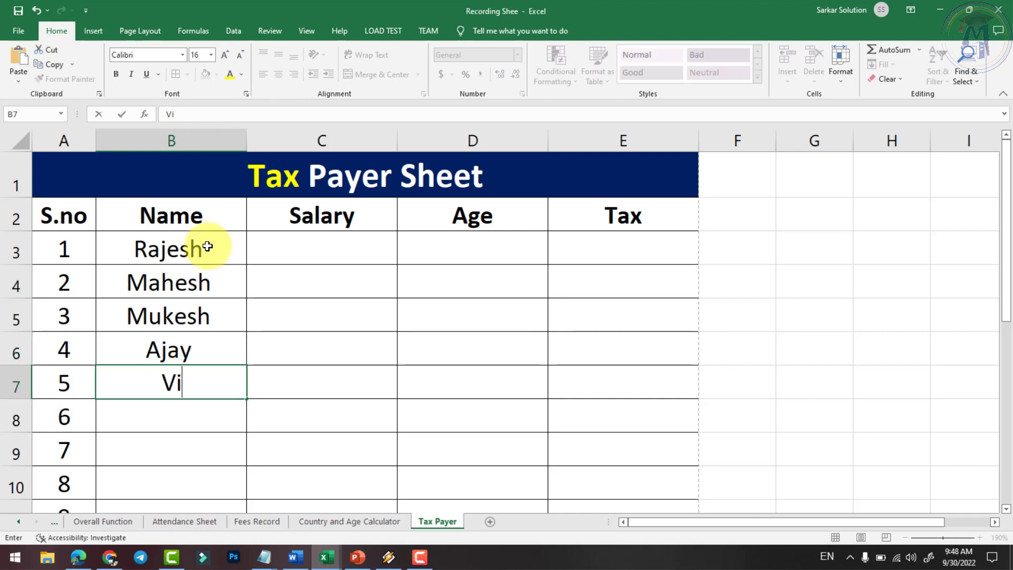
pyautogui.write('jay')
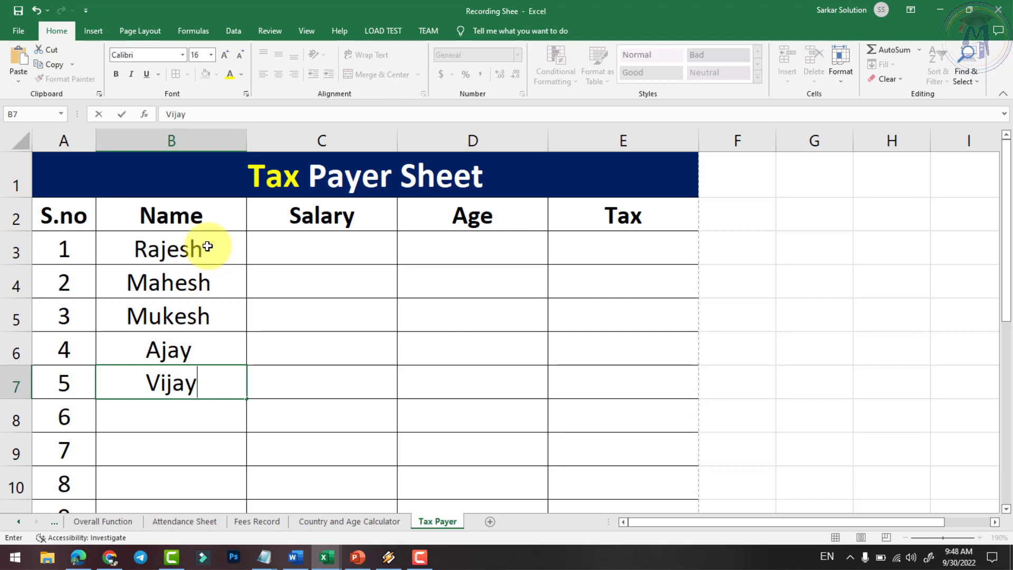
pyautogui.press('Return')
# Enter the remaining taxpayer names down to B13, accepting AutoComplete suggestions
pyautogui.write('t')
pyautogui.press('Return')
pyautogui.write('Sua')
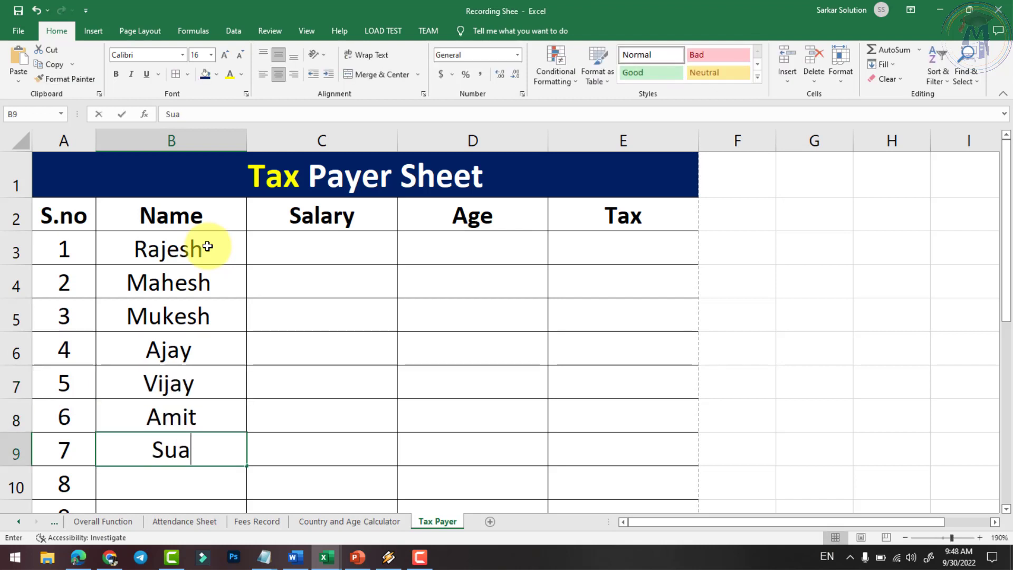
pyautogui.write('jeet')
pyautogui.press('BackSpace')
pyautogui.press('BackSpace')
pyautogui.press('BackSpace')
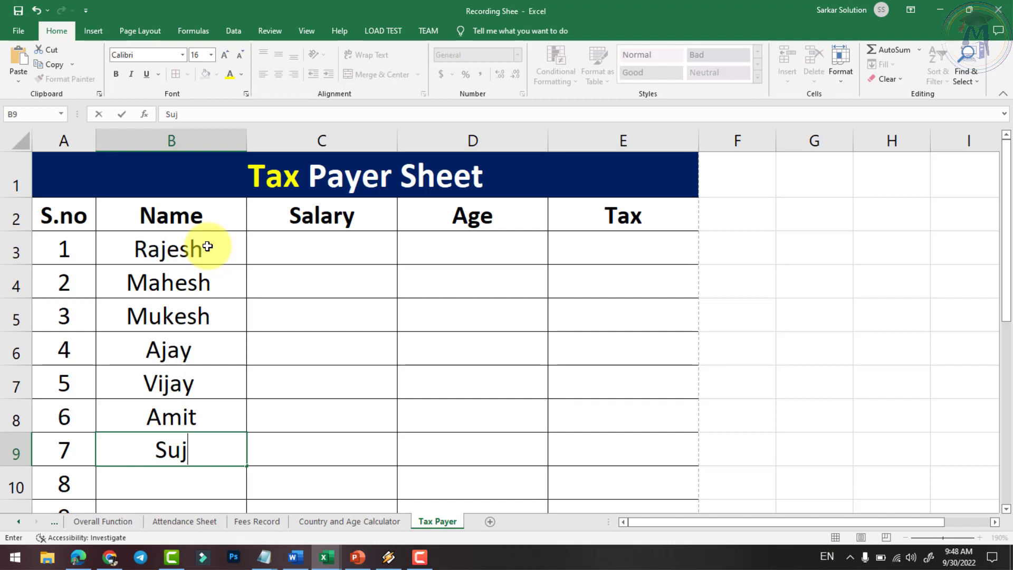
pyautogui.write('jeet')
pyautogui.press('Return')
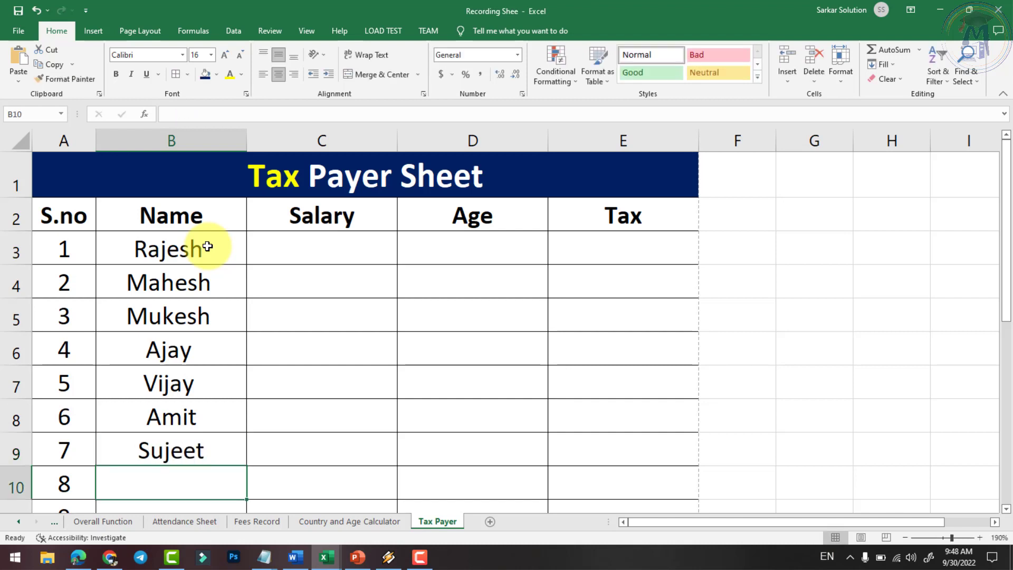
pyautogui.write('Sumit')
pyautogui.press('Return')
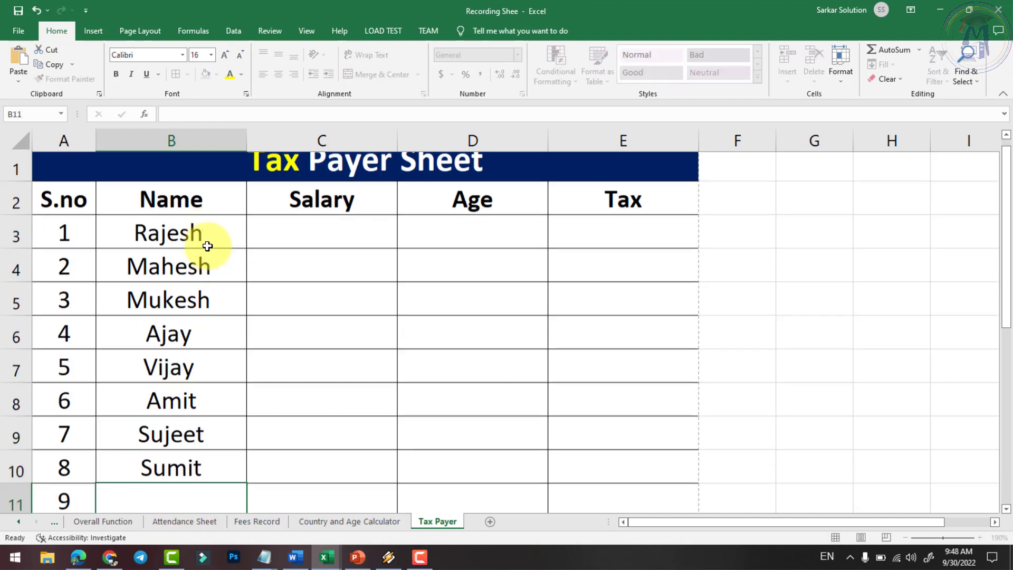
pyautogui.write('Ajit')
pyautogui.press('Return')
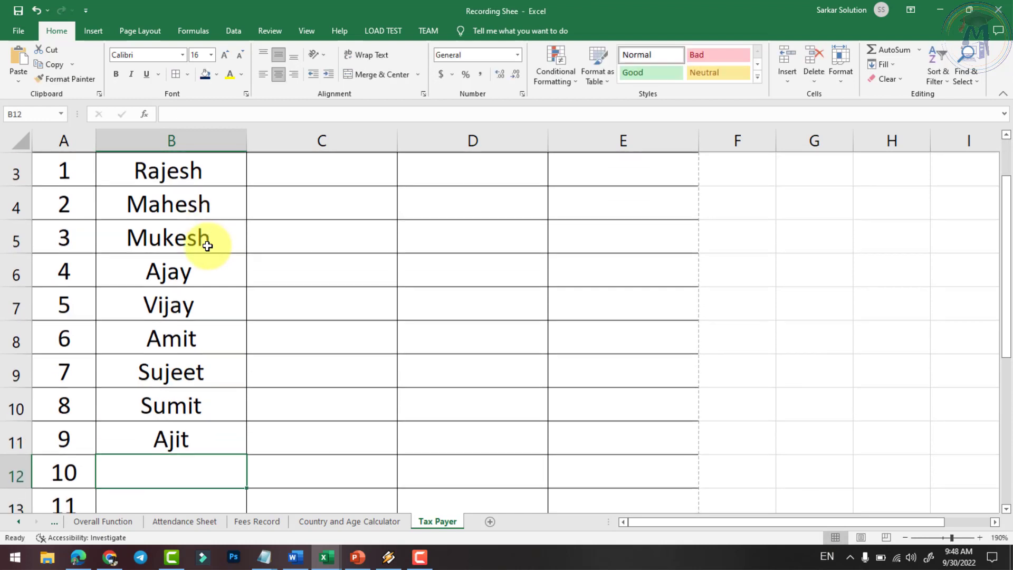
pyautogui.write('Mukesh')
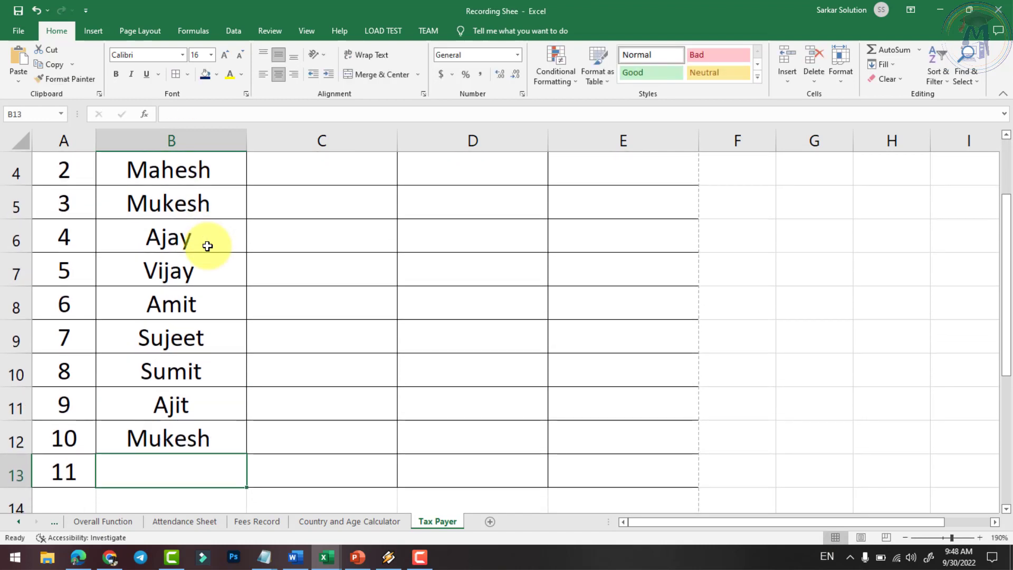
pyautogui.write('Ra')
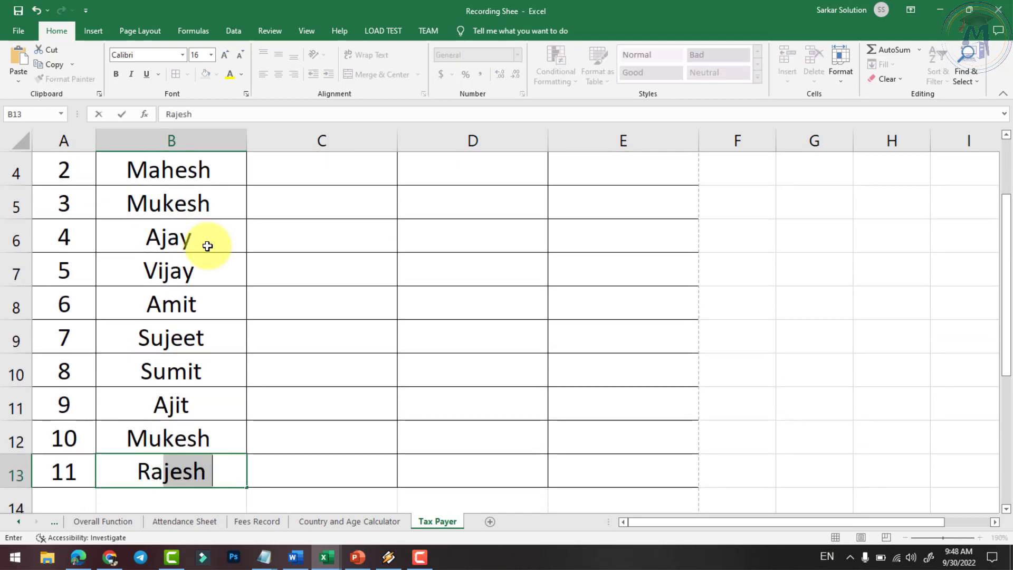
pyautogui.press('Return')
pyautogui.scroll(2, 195, 251)
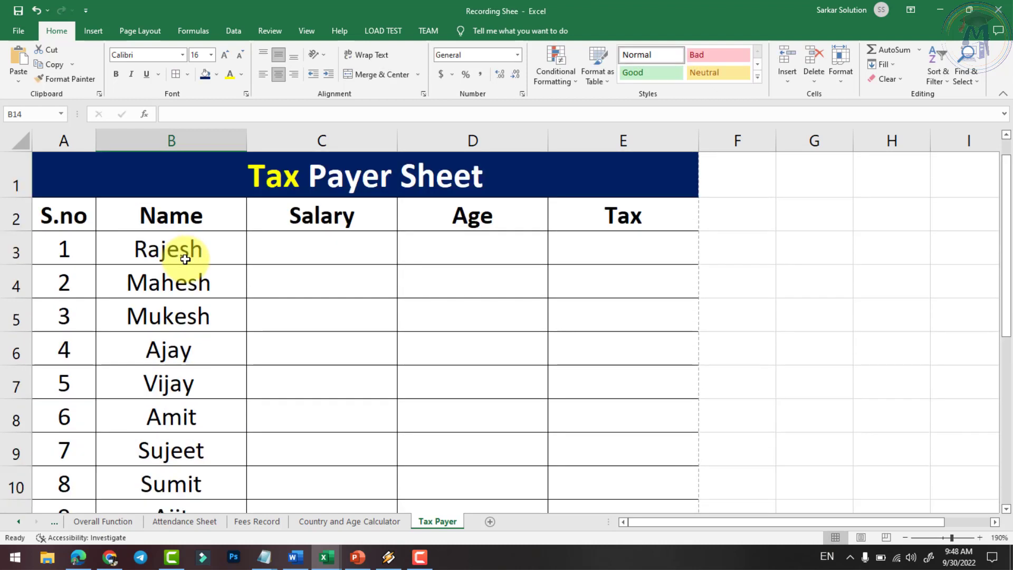
# Enter 50000 in C3 as the first taxpayer's salary, correcting mistyped digits
pyautogui.click(301, 264)
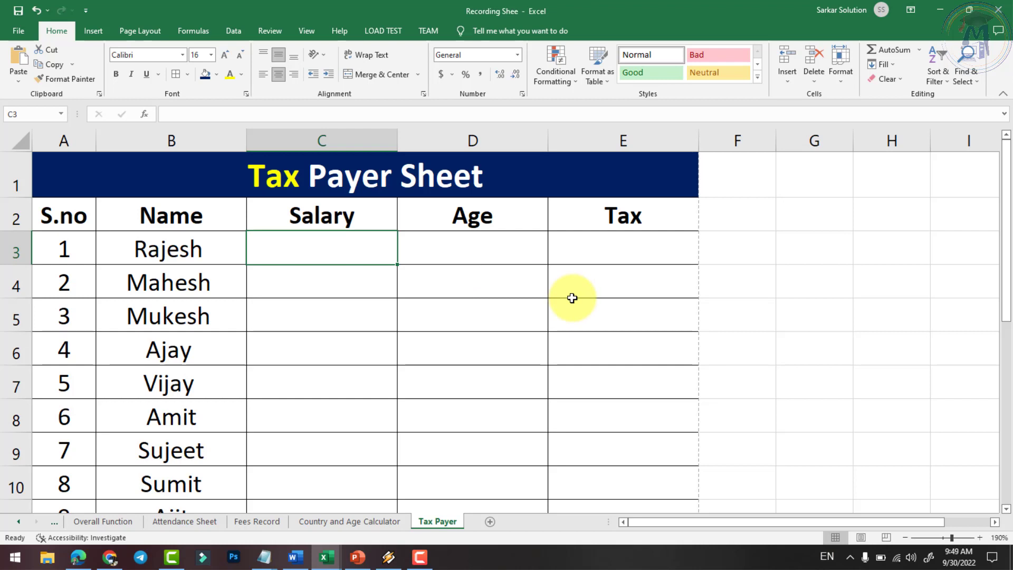
pyautogui.write('3')
pyautogui.press('BackSpace')
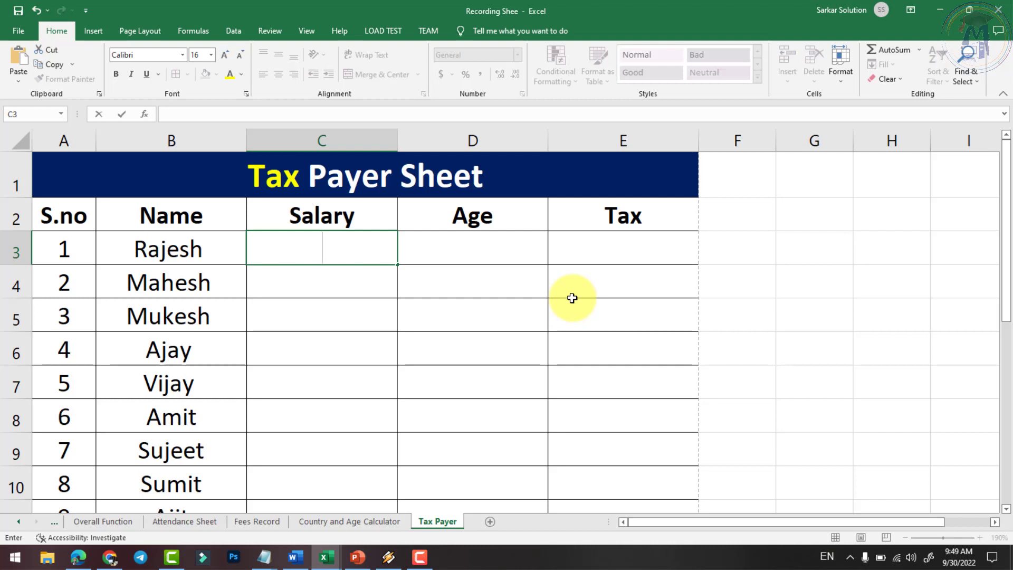
pyautogui.write('500000')
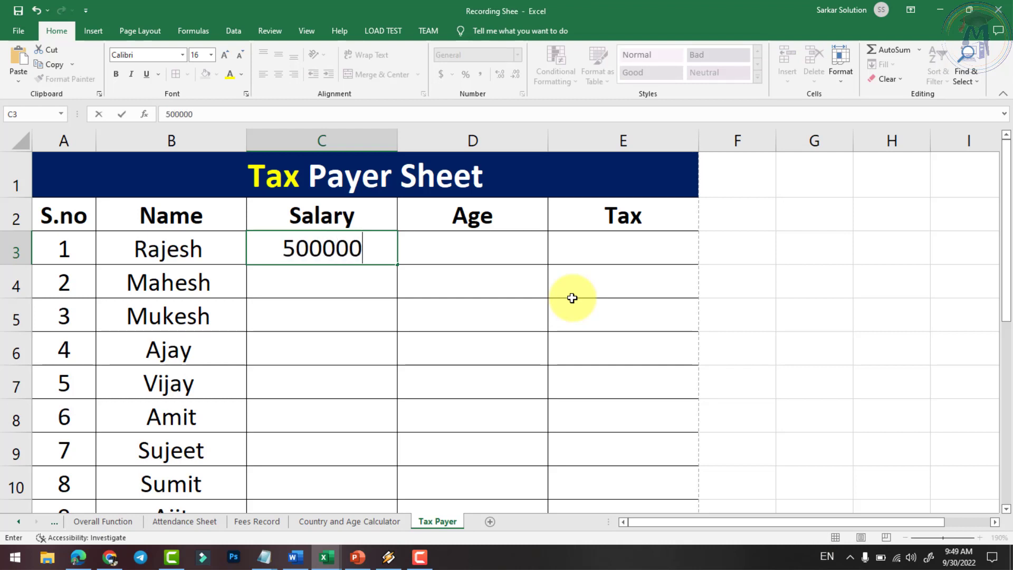
pyautogui.press('BackSpace')
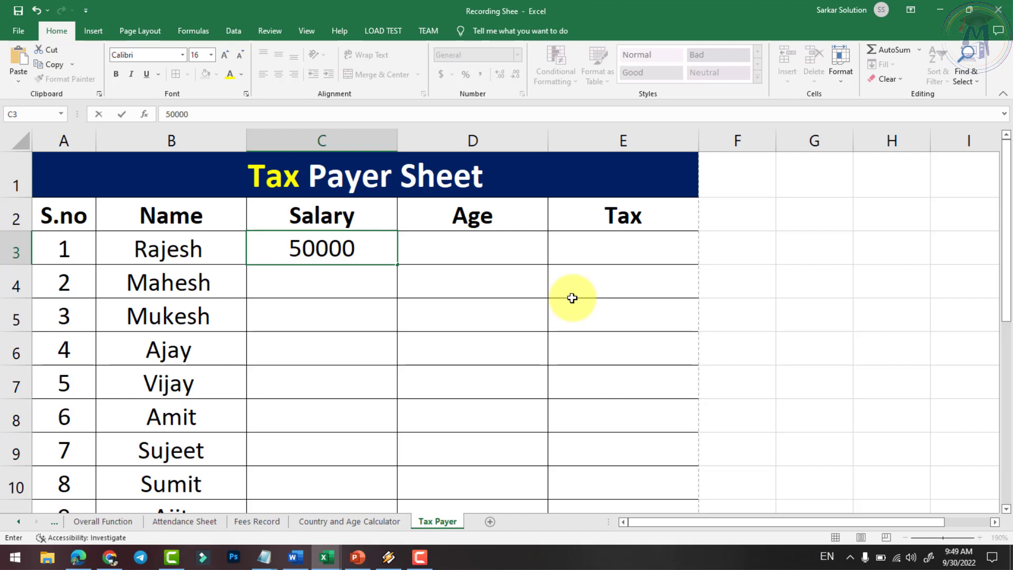
pyautogui.press('Tab')
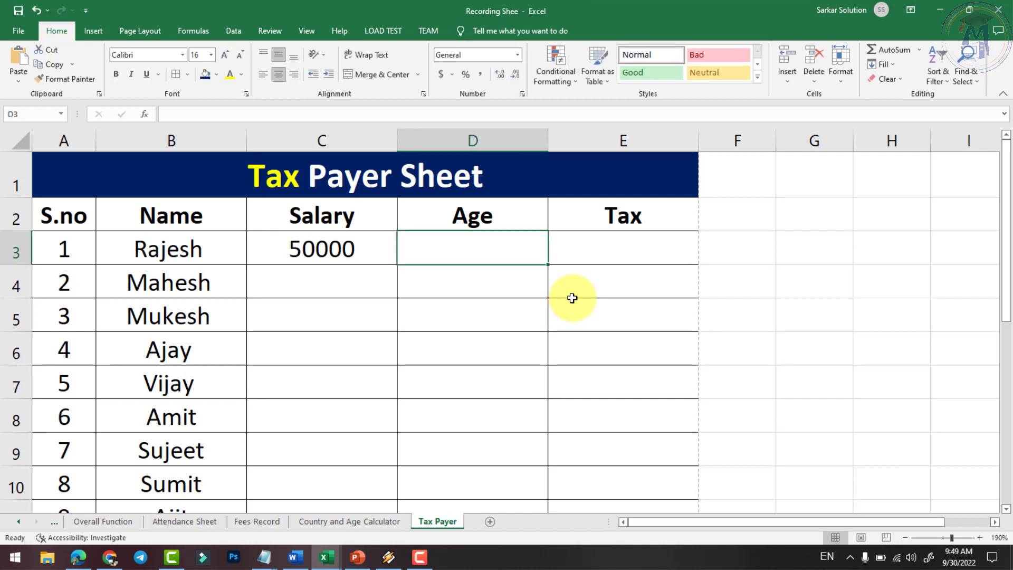
pyautogui.press('Tab')
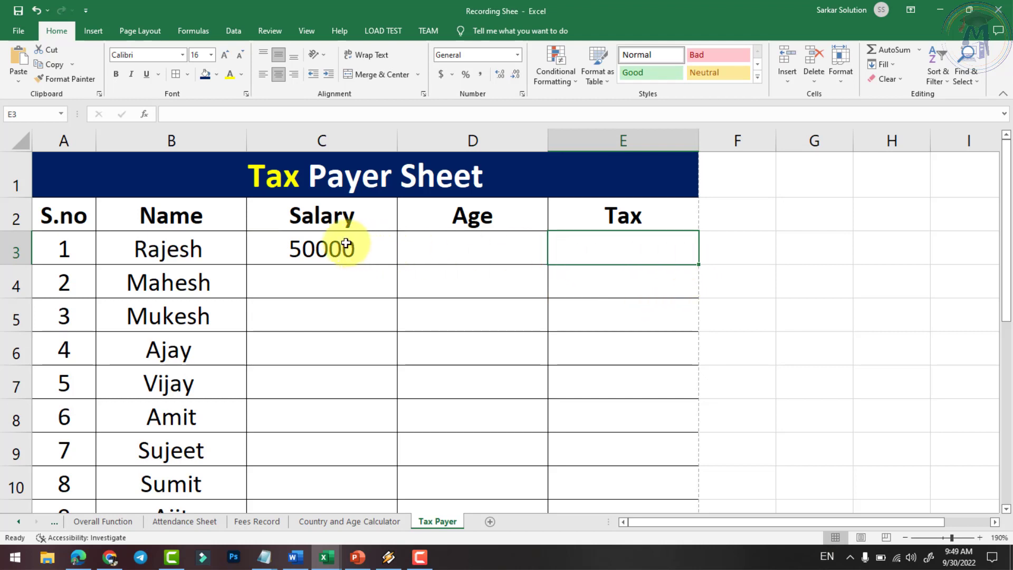
pyautogui.click(265, 237)
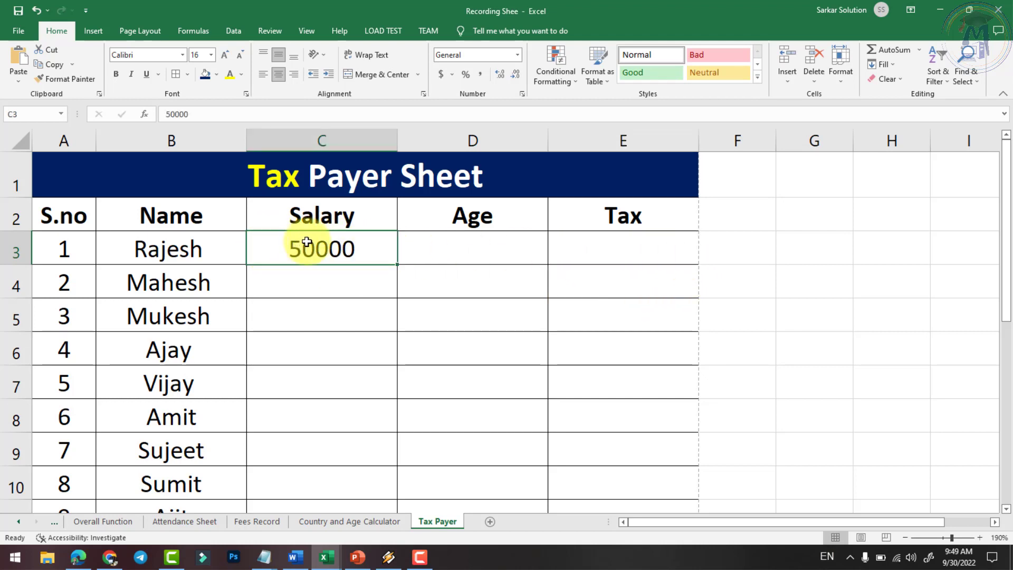
pyautogui.click(463, 256)
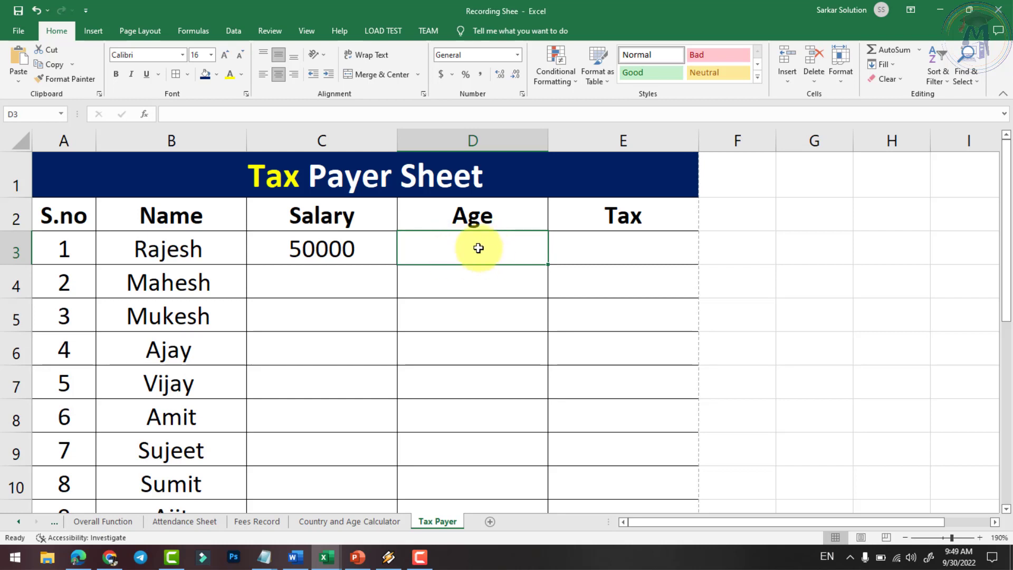
pyautogui.click(584, 243)
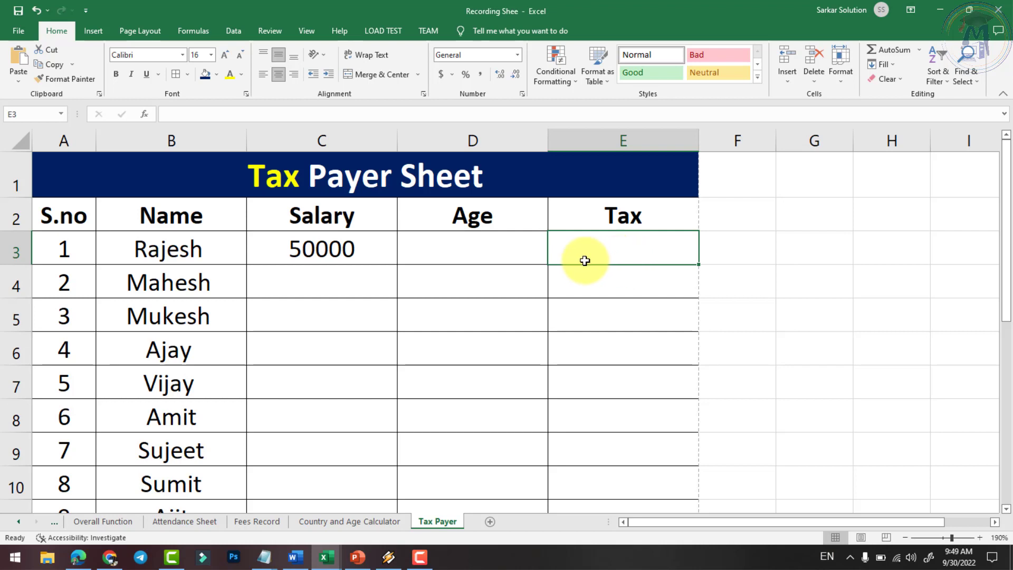
pyautogui.click(323, 248)
pyautogui.click(481, 240)
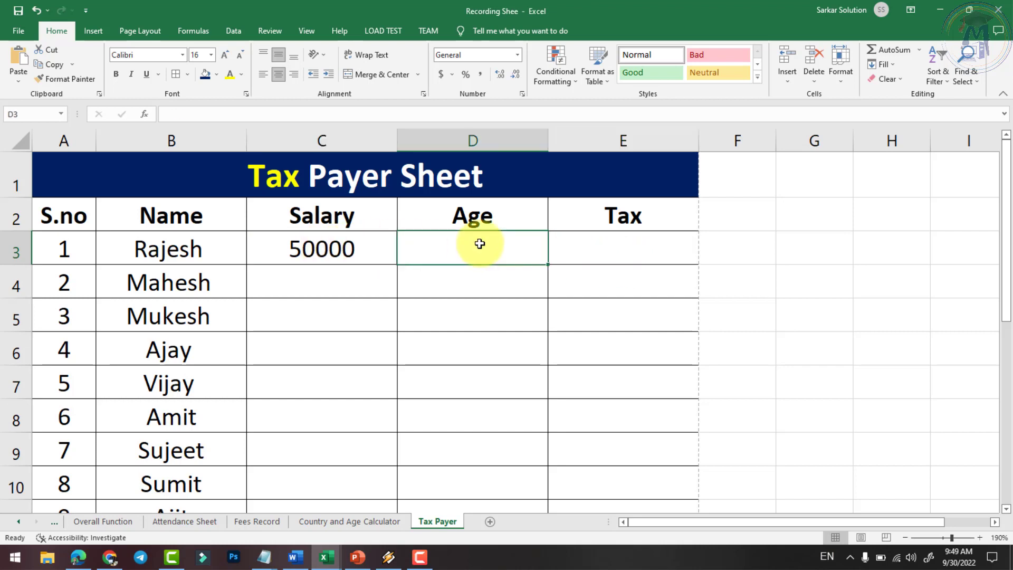
pyautogui.click(377, 245)
# Enter salaries 40000, 48000, 55000, 60000, 35000 and 40000 in C4 through C9
pyautogui.press('Down')
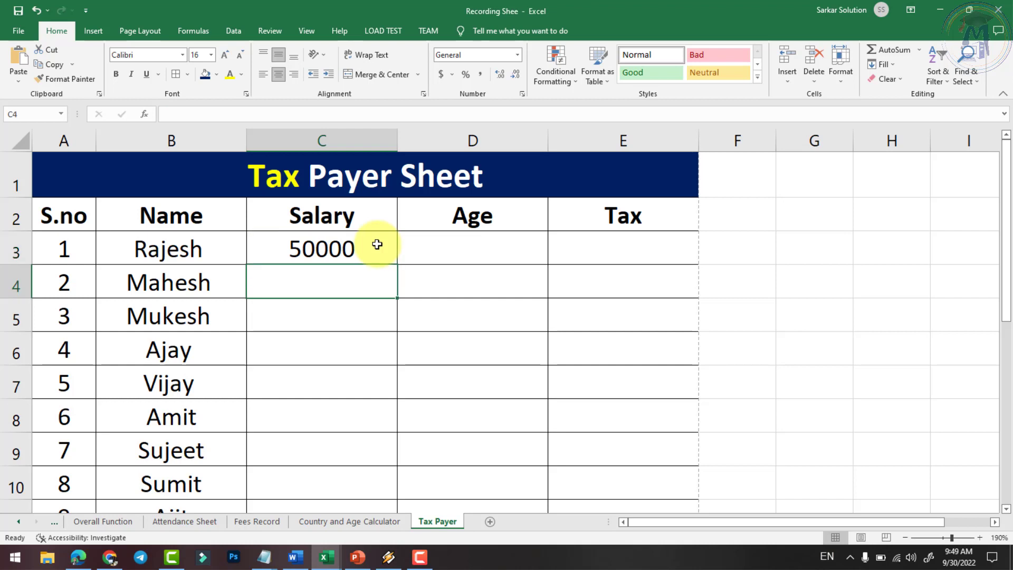
pyautogui.write('4')
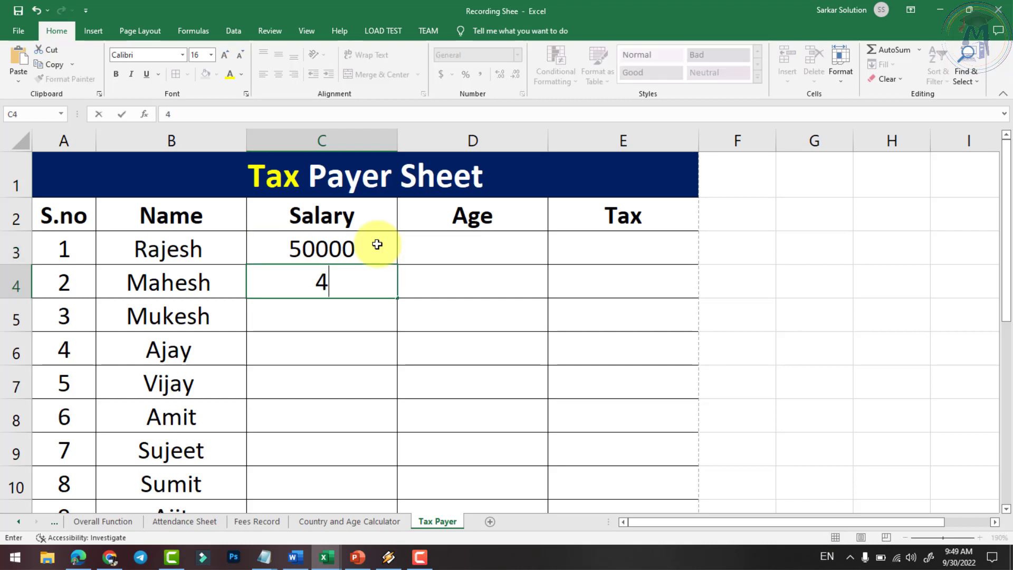
pyautogui.write('0000')
pyautogui.press('Return')
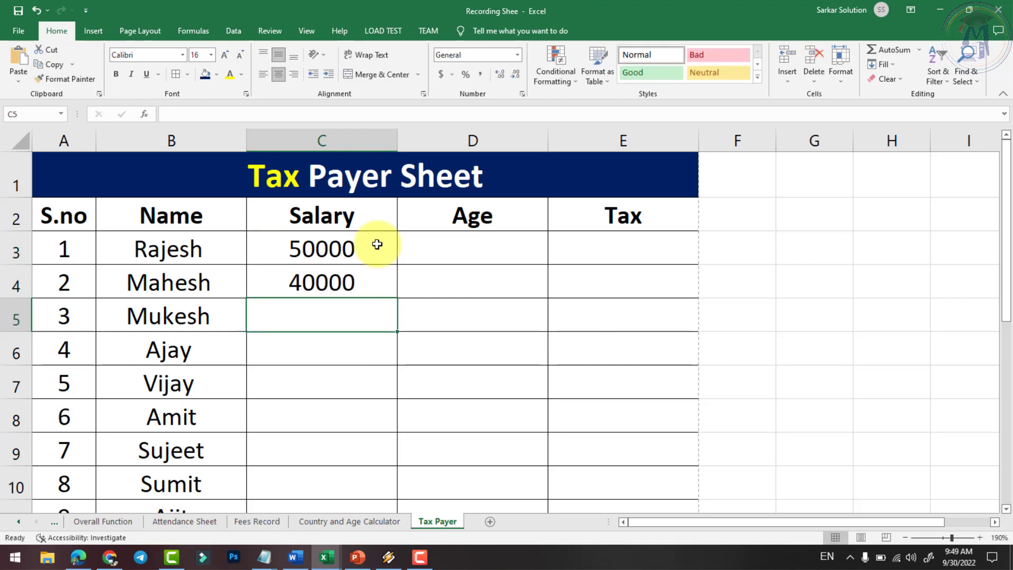
pyautogui.press('Up')
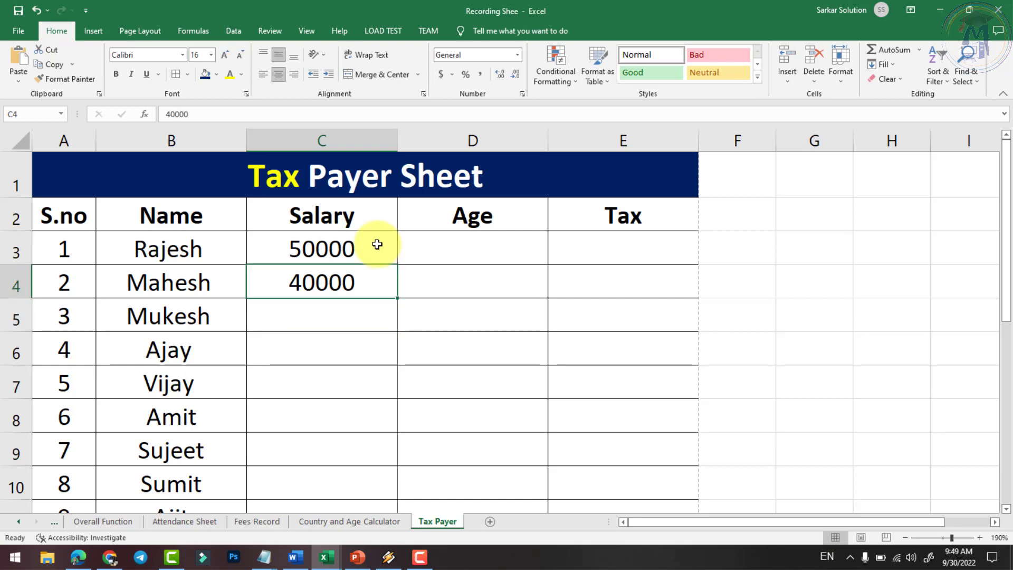
pyautogui.press('Up')
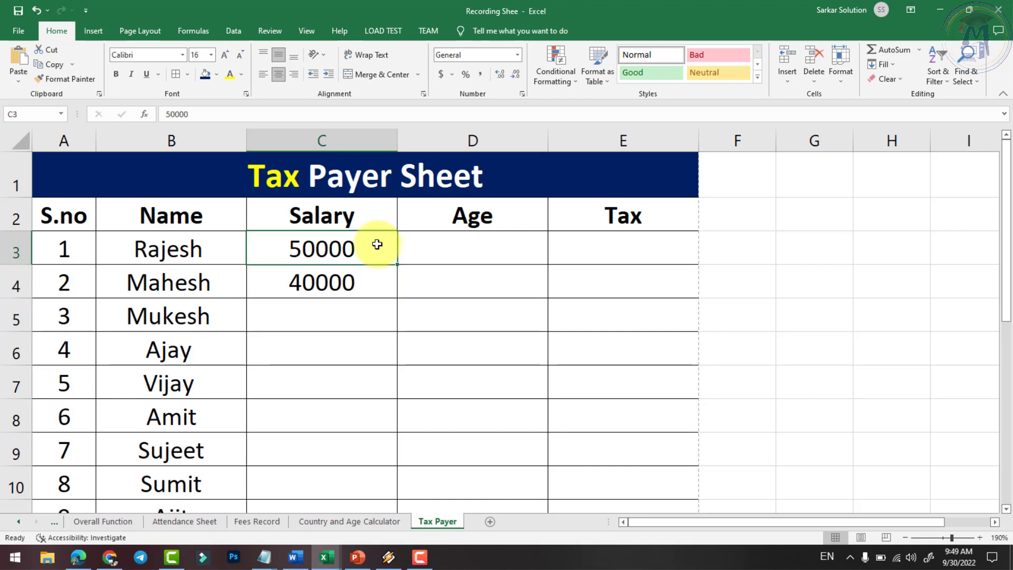
pyautogui.press('Down')
pyautogui.press('Down')
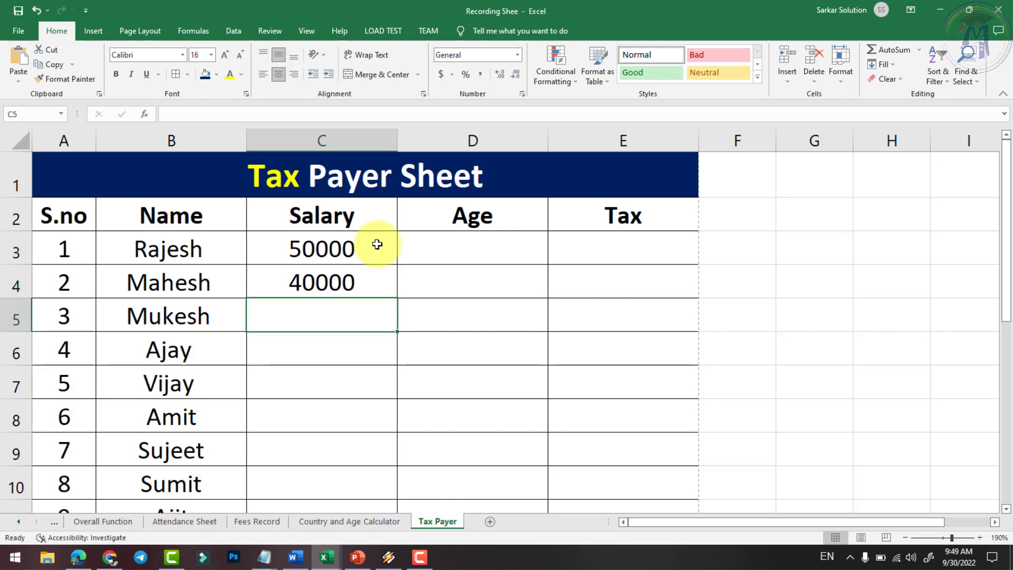
pyautogui.write('48000')
pyautogui.press('Return')
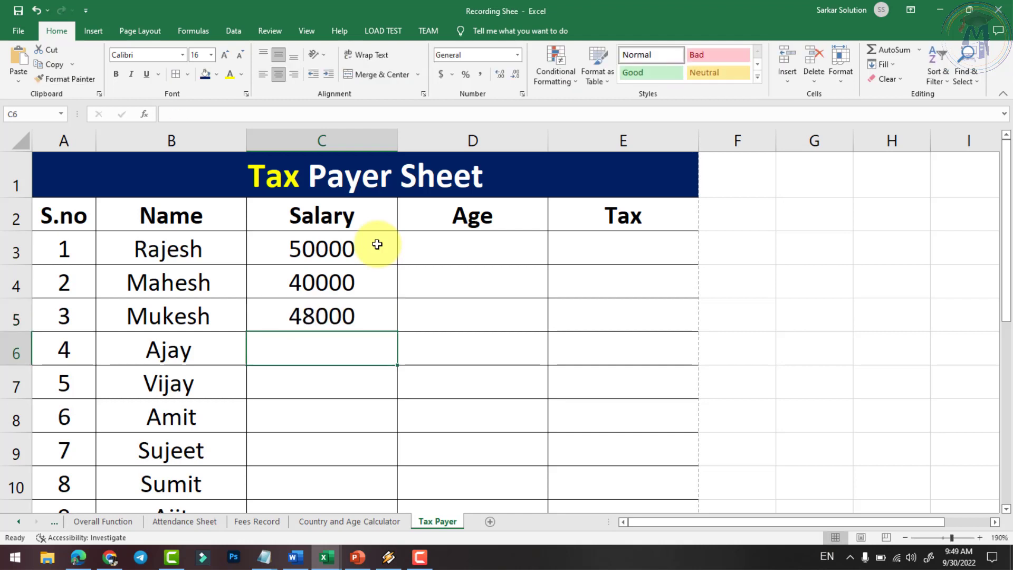
pyautogui.write('555')
pyautogui.press('BackSpace')
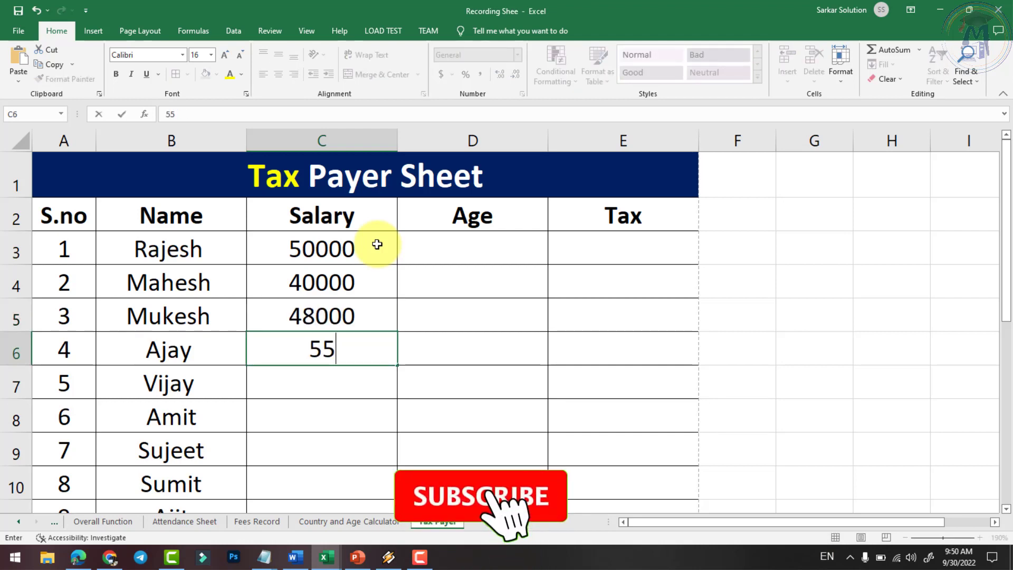
pyautogui.write('000')
pyautogui.press('Return')
pyautogui.write('6000')
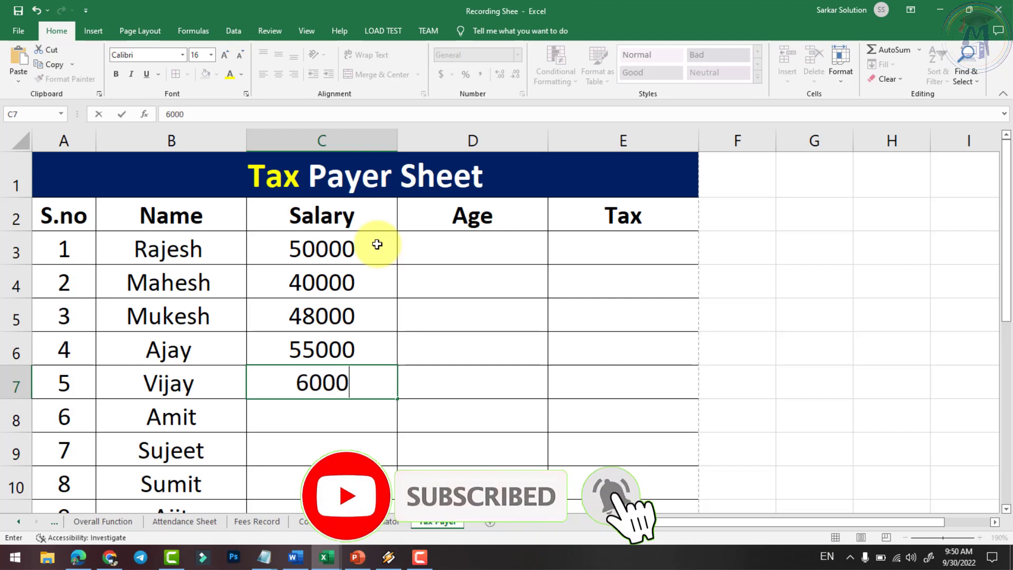
pyautogui.write('0')
pyautogui.press('Return')
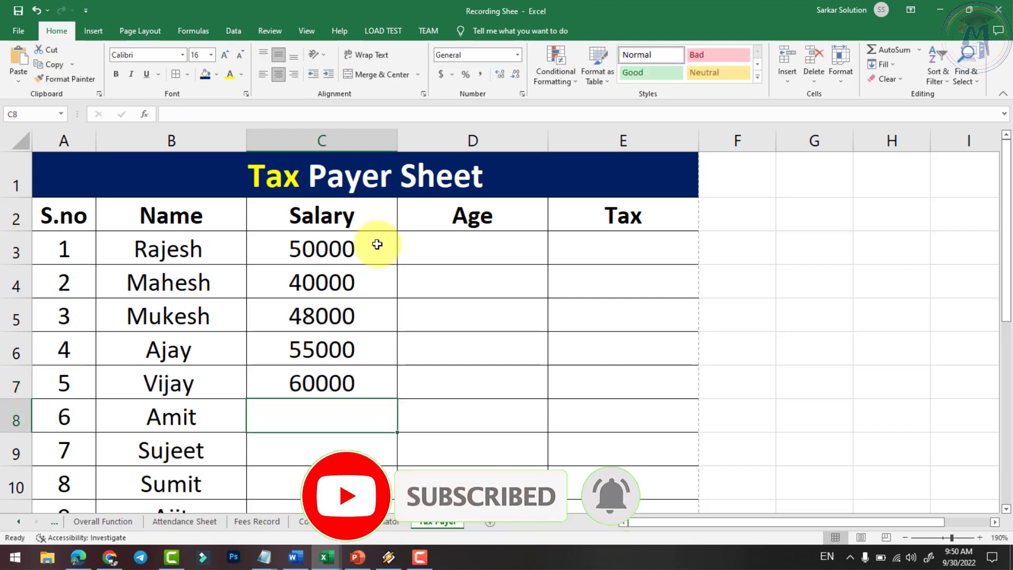
pyautogui.write('35')
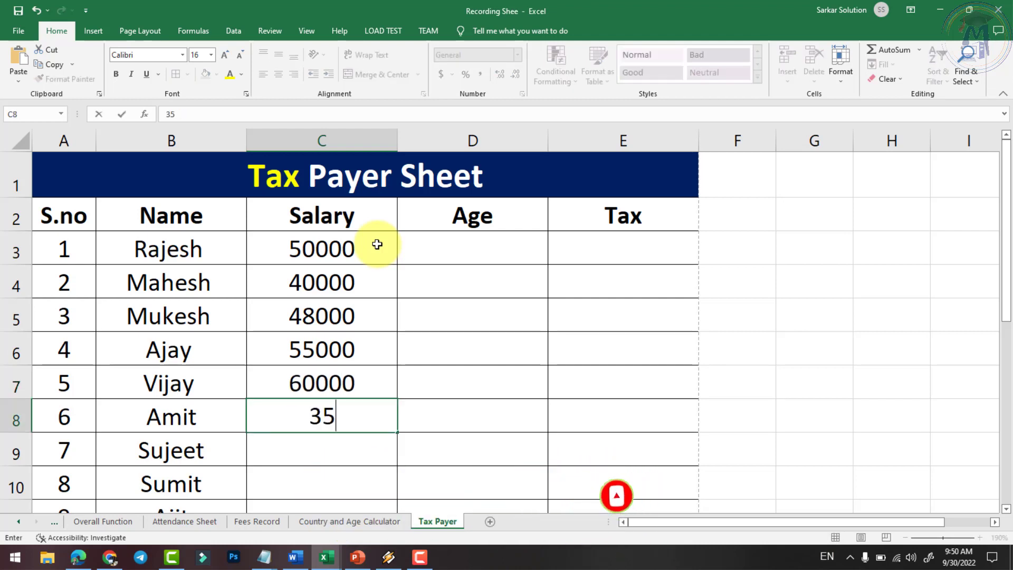
pyautogui.write('000')
pyautogui.press('Return')
pyautogui.write('4')
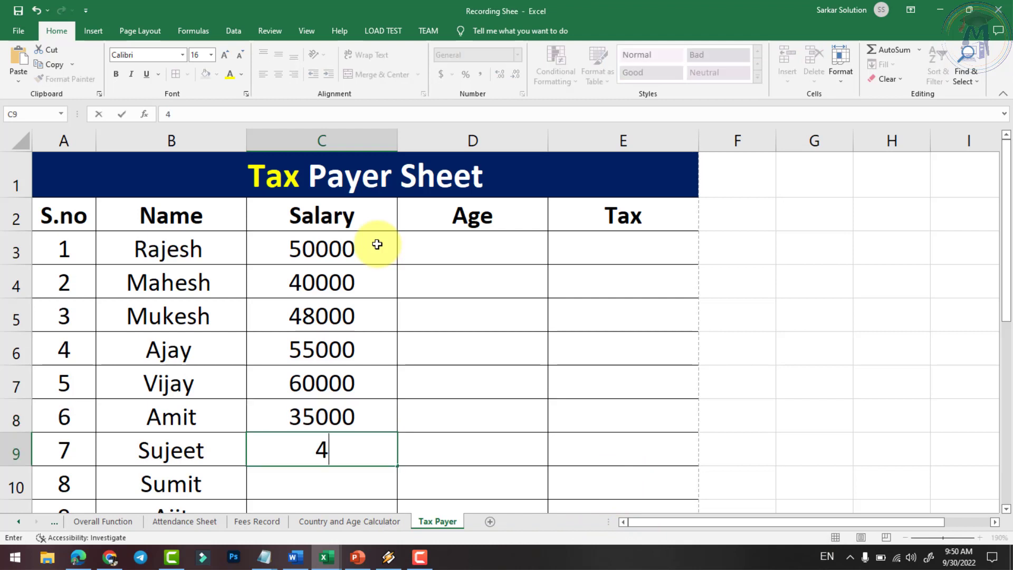
pyautogui.write('0000')
pyautogui.press('Return')
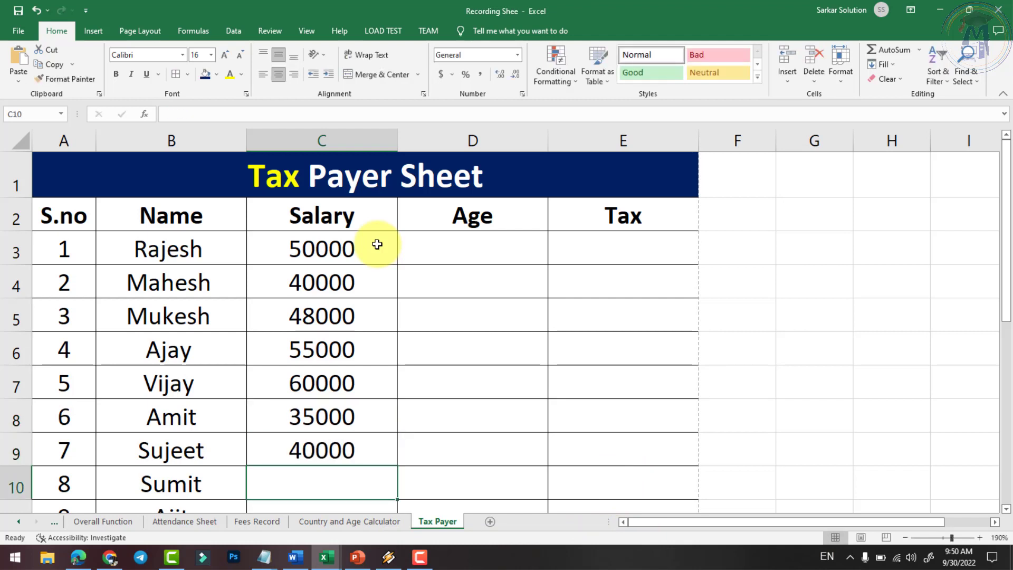
# Enter salaries 70000, 80000, 90000 and 80000 in C10 through C13
pyautogui.press('Left')
pyautogui.press('Left')
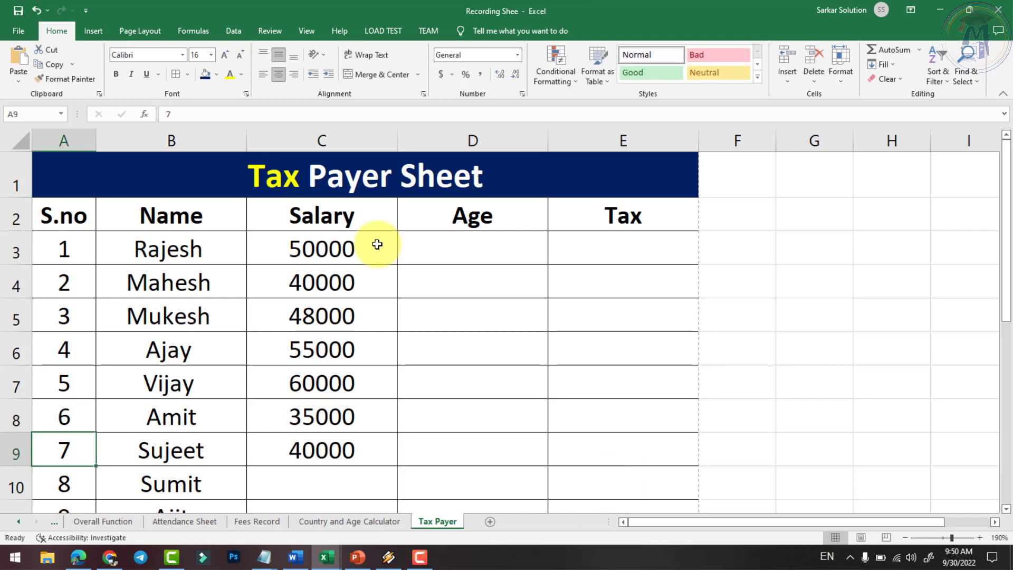
pyautogui.click(316, 481)
pyautogui.write('70')
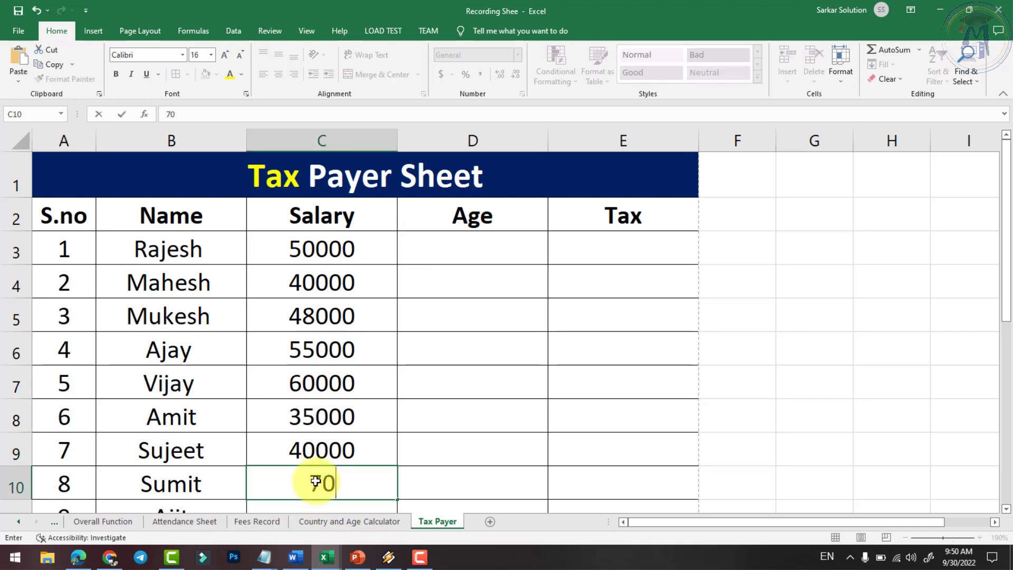
pyautogui.write('000')
pyautogui.press('Return')
pyautogui.write('8000')
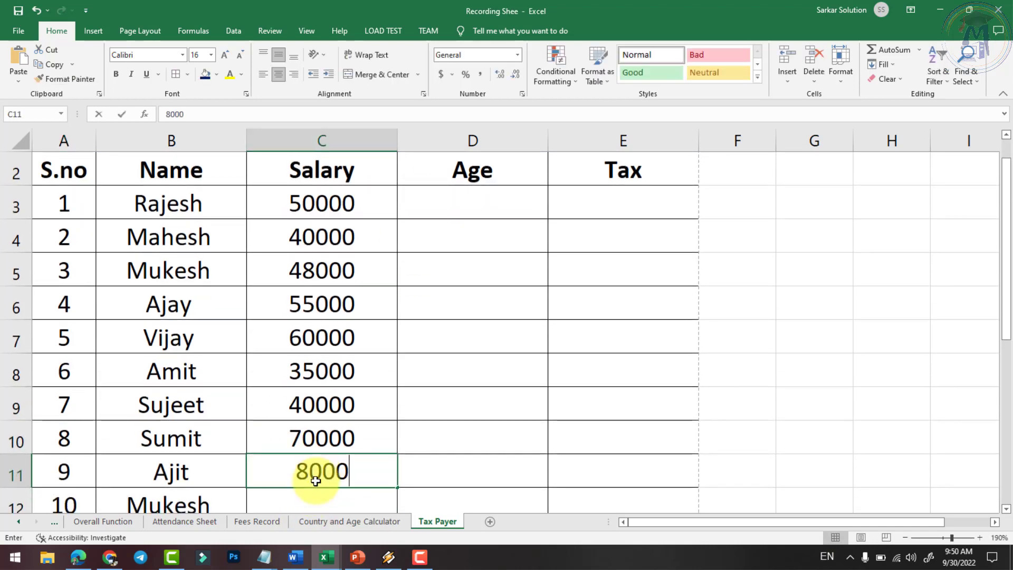
pyautogui.write('0')
pyautogui.press('Return')
pyautogui.write('90000')
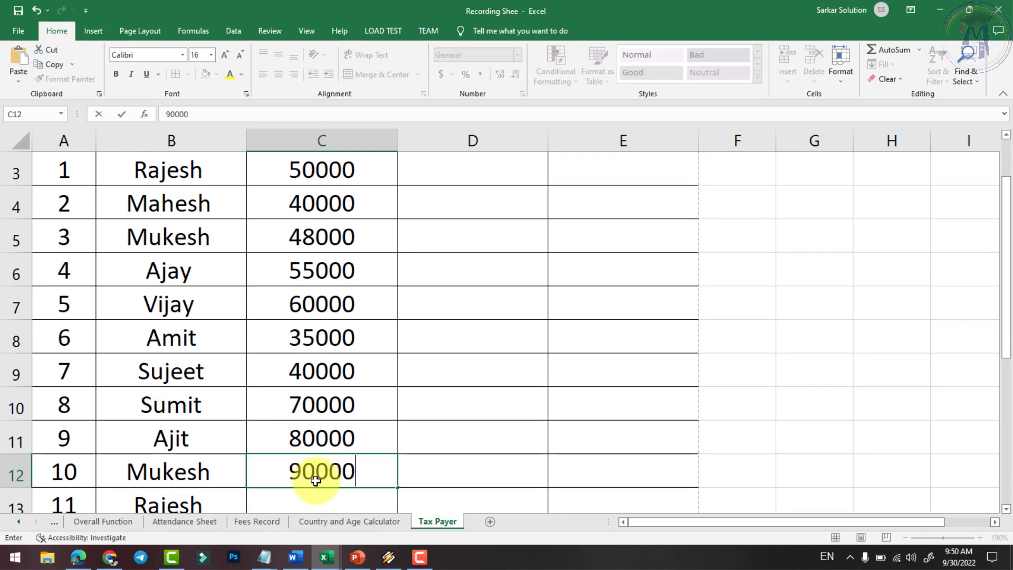
pyautogui.press('Return')
pyautogui.write('80000')
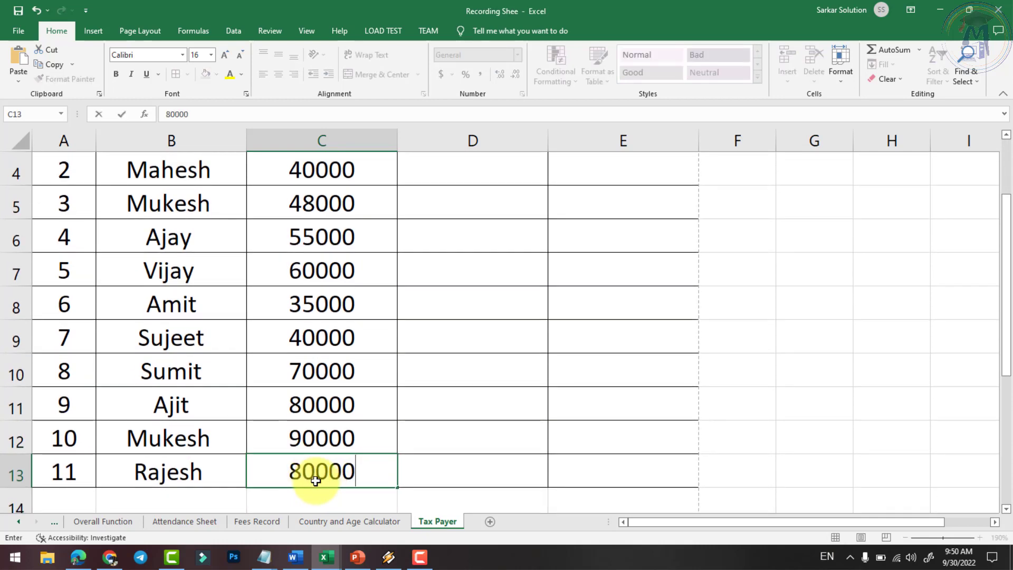
pyautogui.press('Return')
# Return to the top of the sheet and select the first Age cell D3
pyautogui.scroll(2, 332, 477)
pyautogui.click(294, 249)
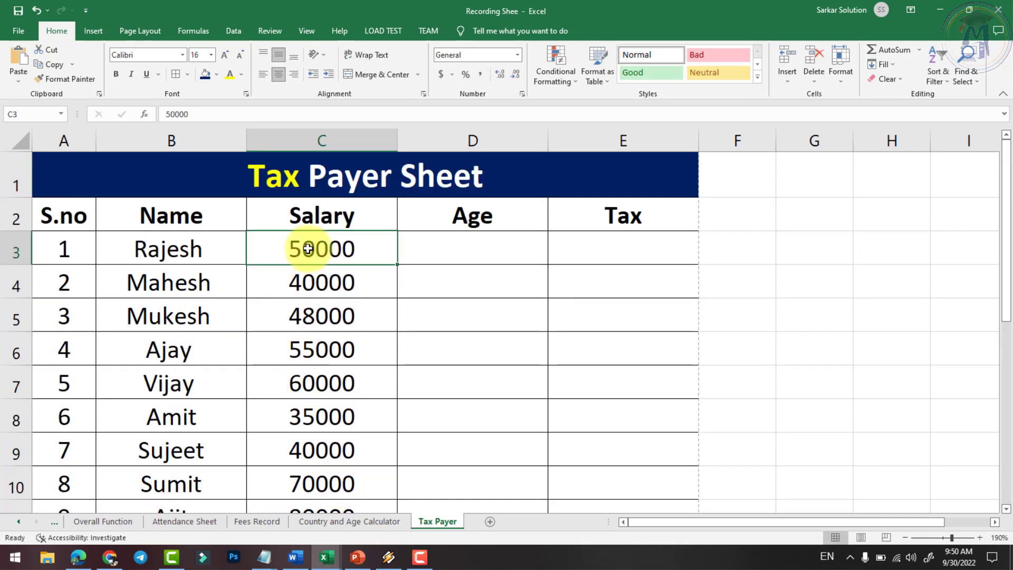
pyautogui.click(451, 251)
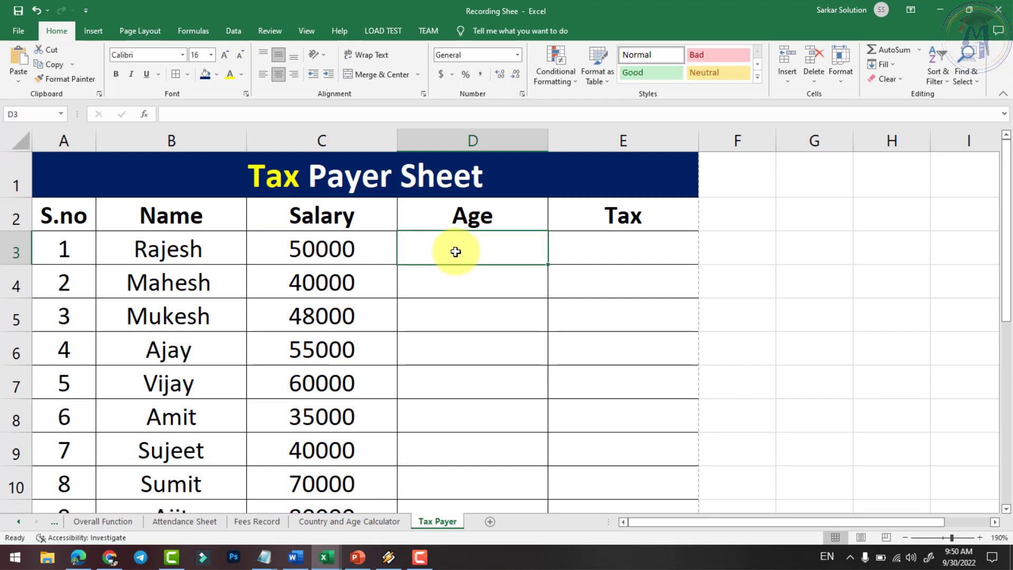
pyautogui.click(604, 256)
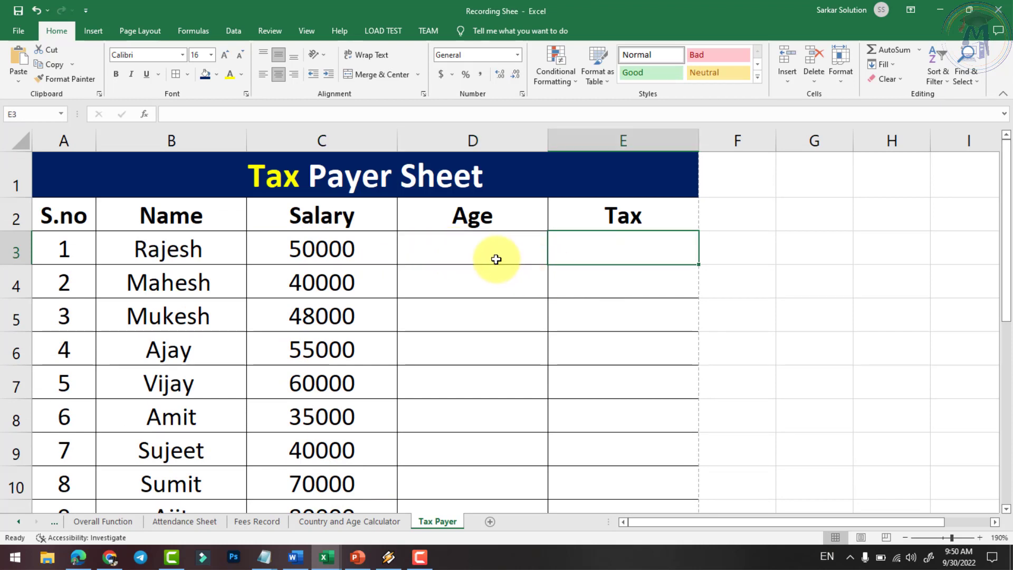
pyautogui.click(496, 258)
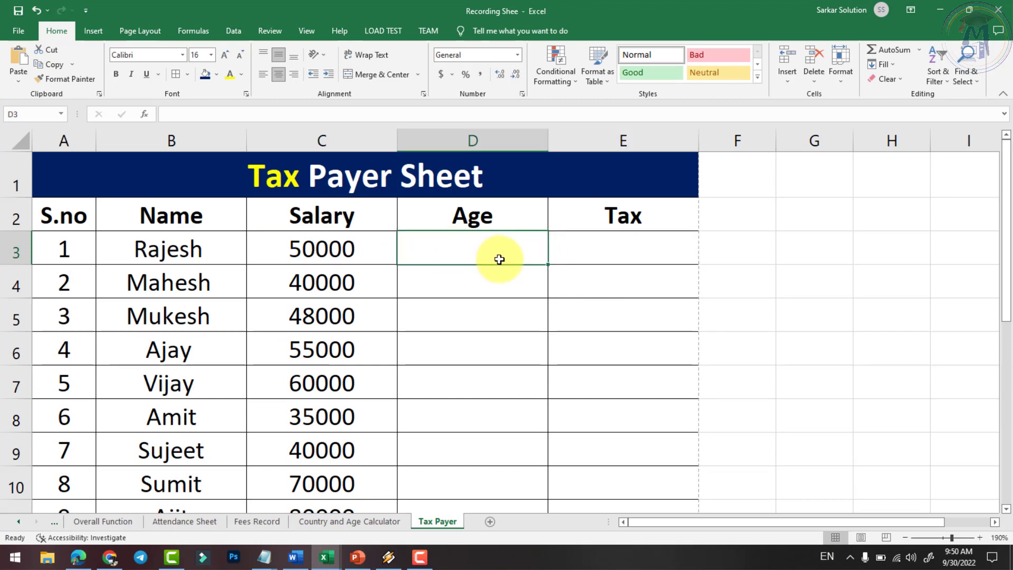
# Enter ages 18 in D3 and 16 in D4
pyautogui.write('1')
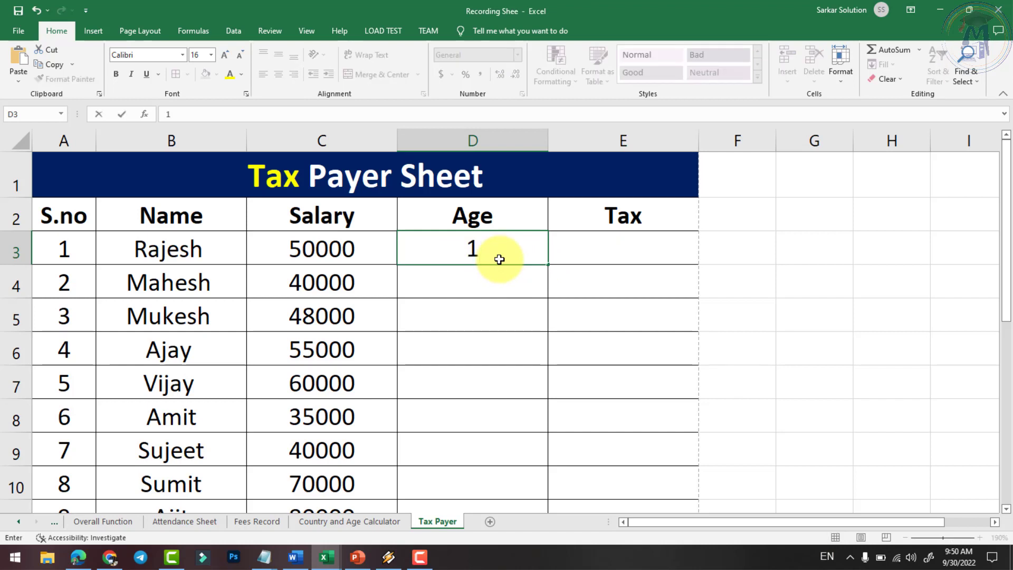
pyautogui.write('8')
pyautogui.press('Return')
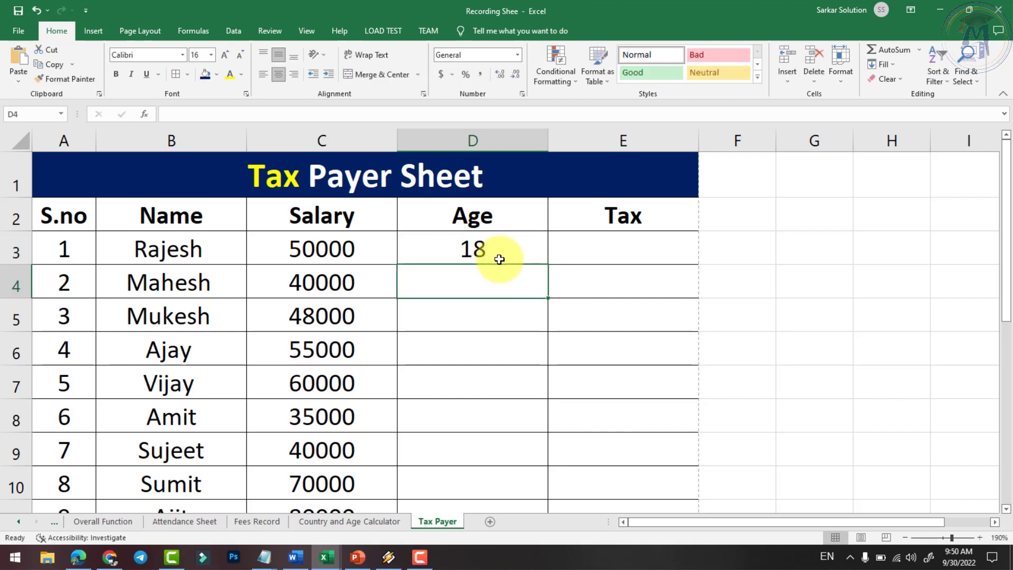
pyautogui.write('16')
pyautogui.press('Return')
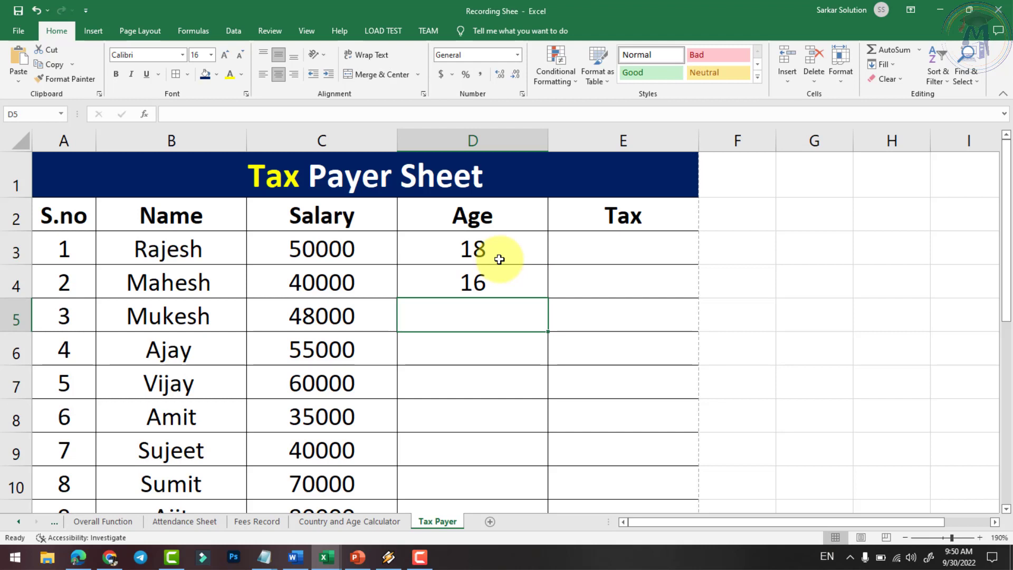
pyautogui.press('Up')
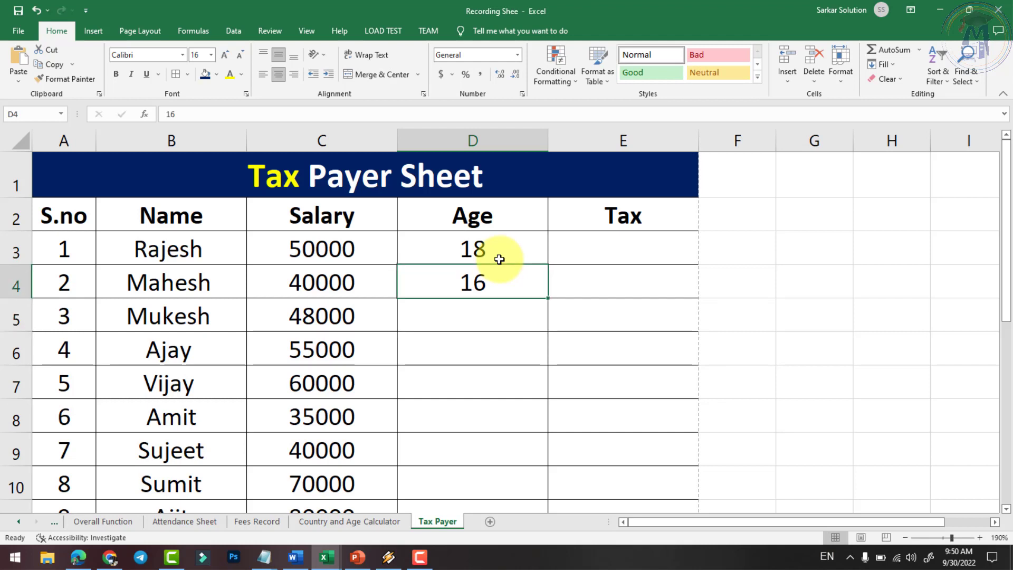
# Rename the Age heading in D2 to Country
pyautogui.click(484, 216)
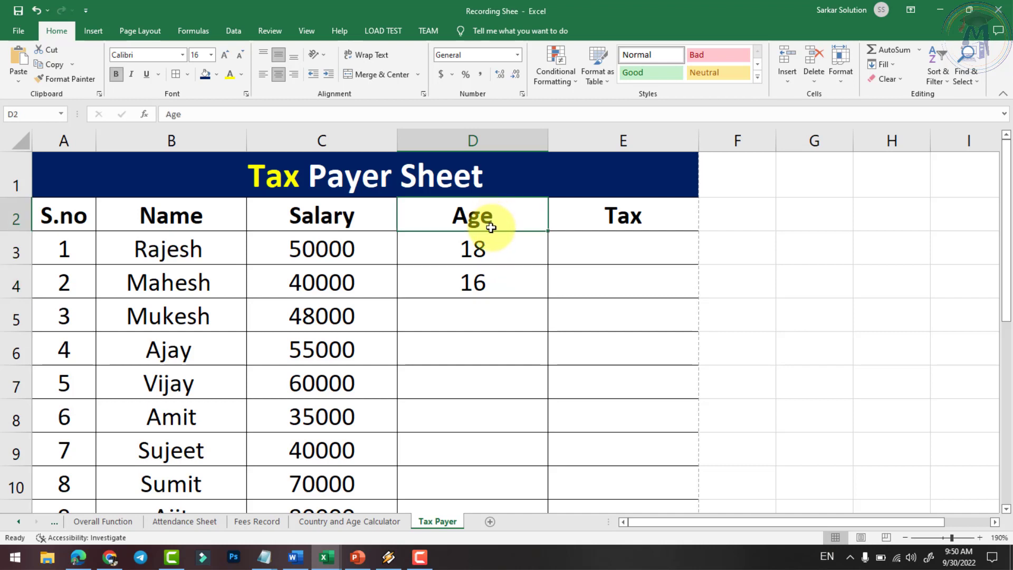
pyautogui.write('Cou')
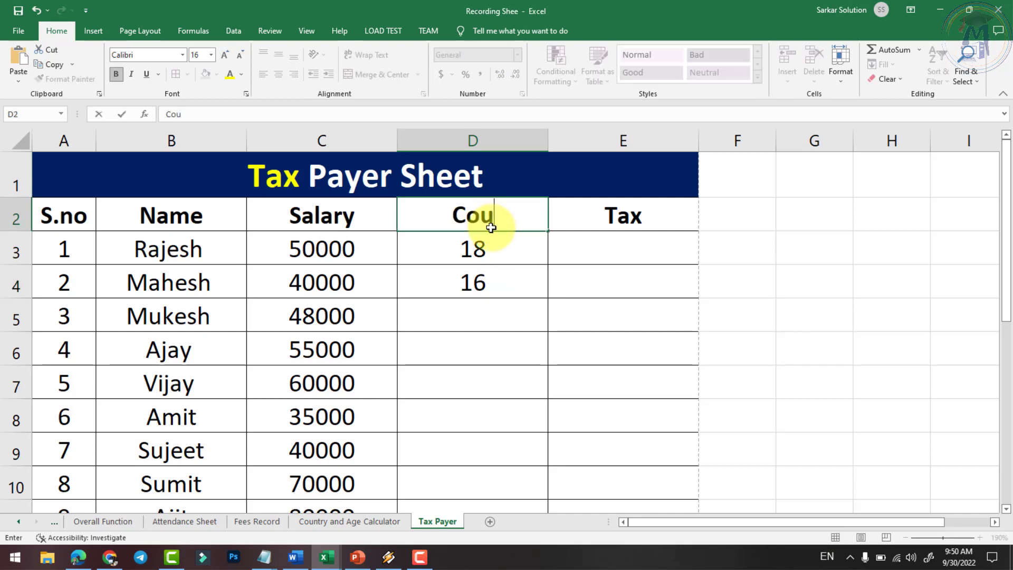
pyautogui.write('ntry')
pyautogui.press('Return')
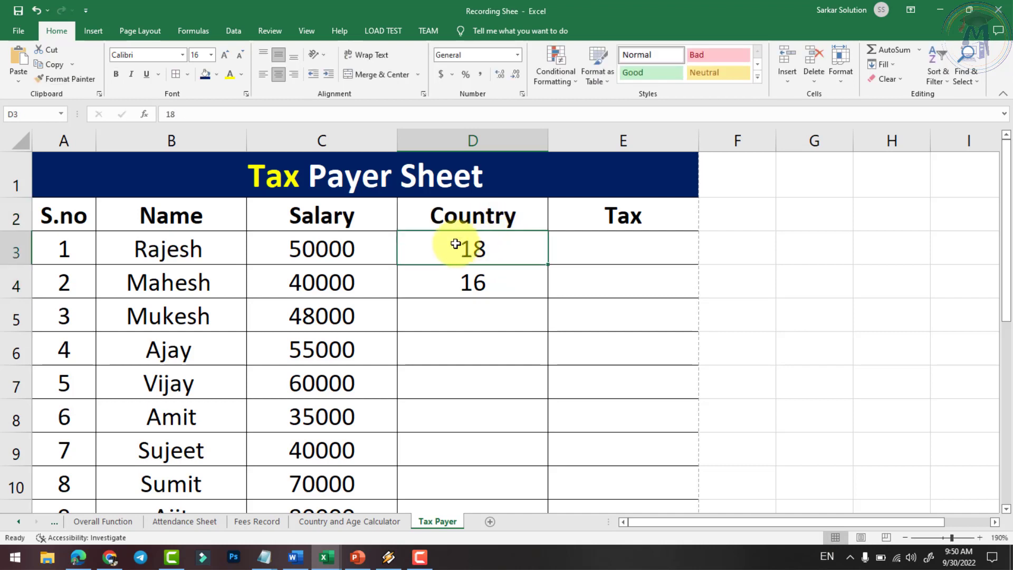
# Insert a blank column C before Salary and paste the Country cells E2:E13 into it
pyautogui.rightClick(344, 138)
pyautogui.click(380, 254)
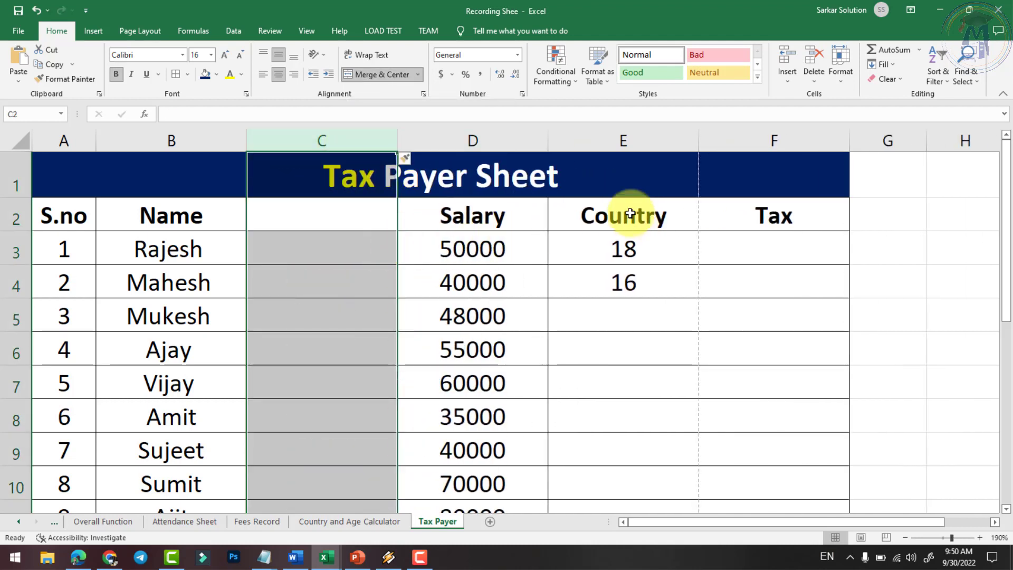
pyautogui.rightClick(631, 140)
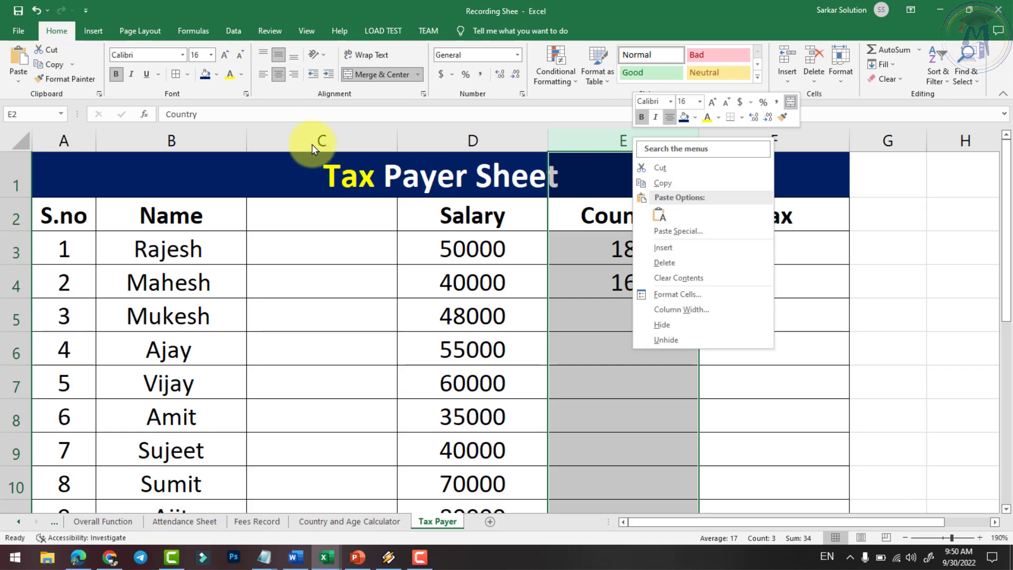
pyautogui.click(658, 168)
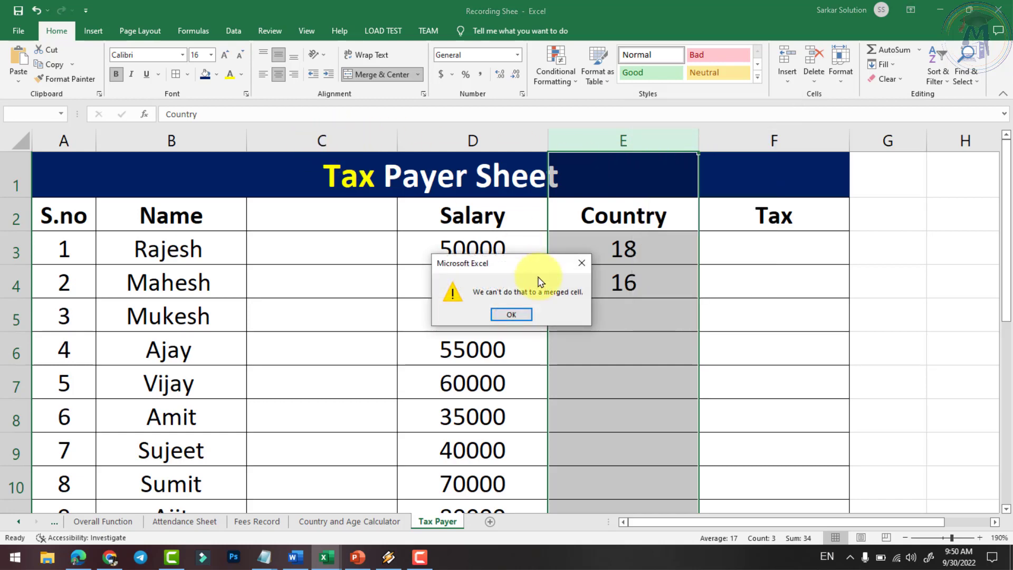
pyautogui.click(511, 314)
pyautogui.moveTo(625, 217)
pyautogui.mouseDown()
pyautogui.moveTo(637, 506)
pyautogui.moveTo(638, 464)
pyautogui.mouseUp()
pyautogui.hotkey('ctrl', 'c')
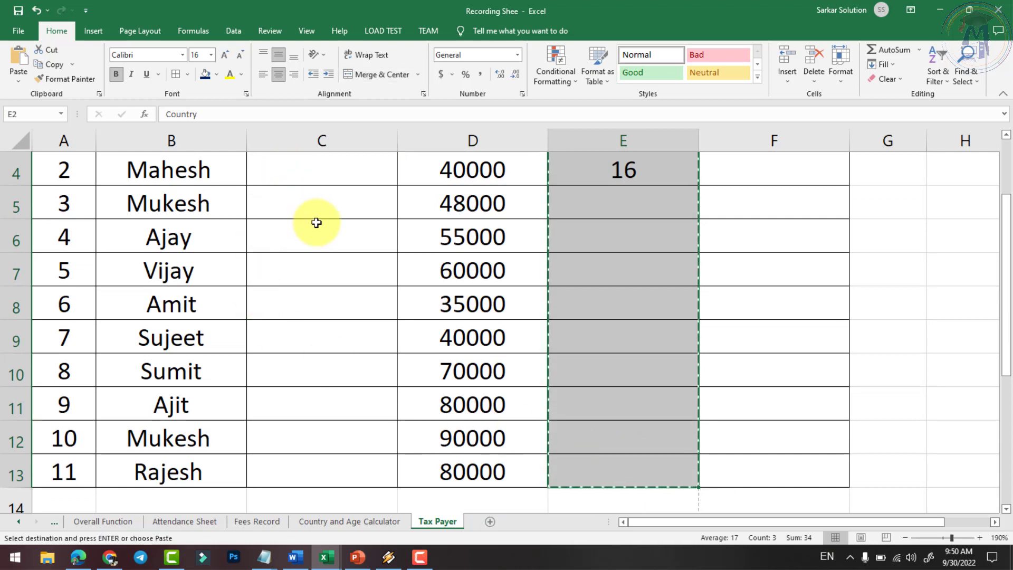
pyautogui.scroll(1, 317, 222)
pyautogui.click(324, 226)
pyautogui.hotkey('ctrl', 'v')
# Delete the leftover old Country column E
pyautogui.click(626, 285)
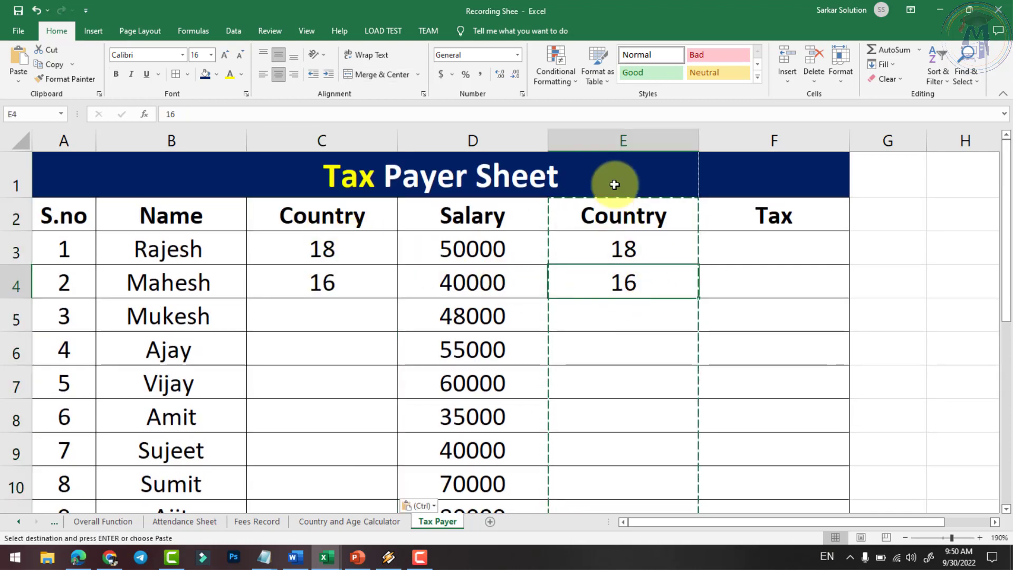
pyautogui.click(624, 143)
pyautogui.rightClick(624, 143)
pyautogui.click(651, 272)
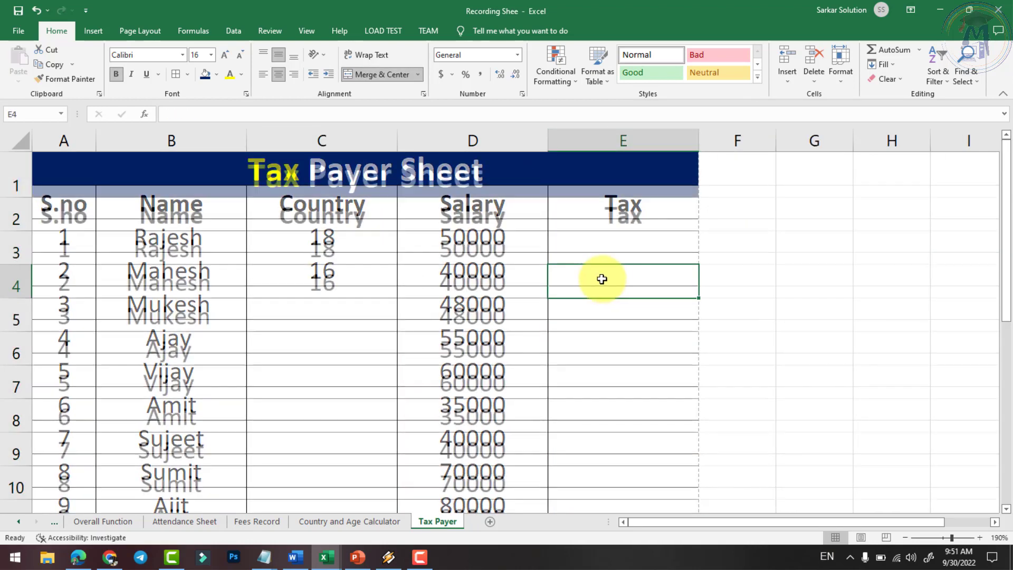
pyautogui.click(344, 256)
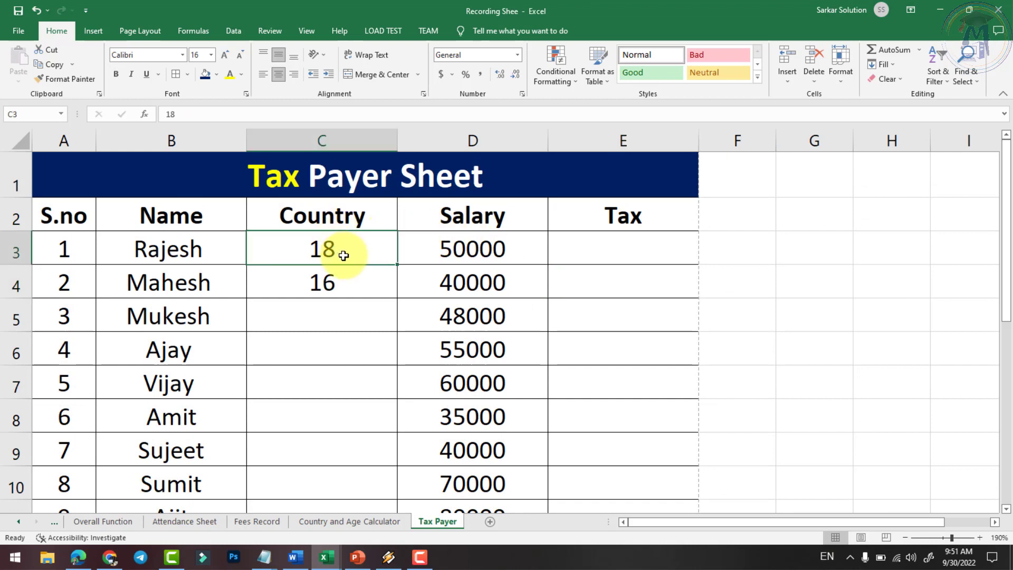
# Enter INDIA, CHINA, NEPAL, USA, INDIA, INDIA, USA, then INDIA for the rest of C3:C13
pyautogui.write('INDIA')
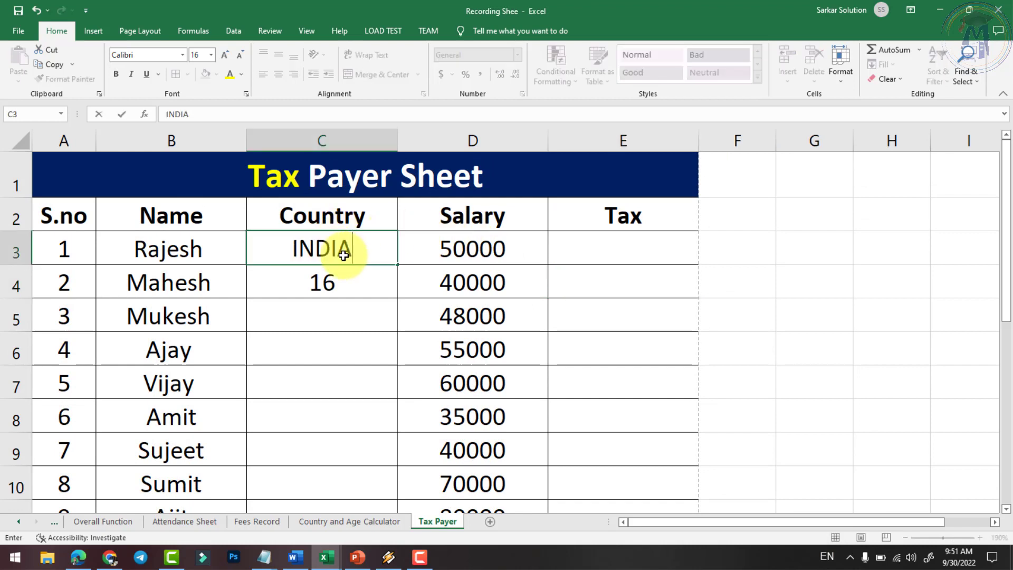
pyautogui.press('Return')
pyautogui.write('CHINA')
pyautogui.press('Return')
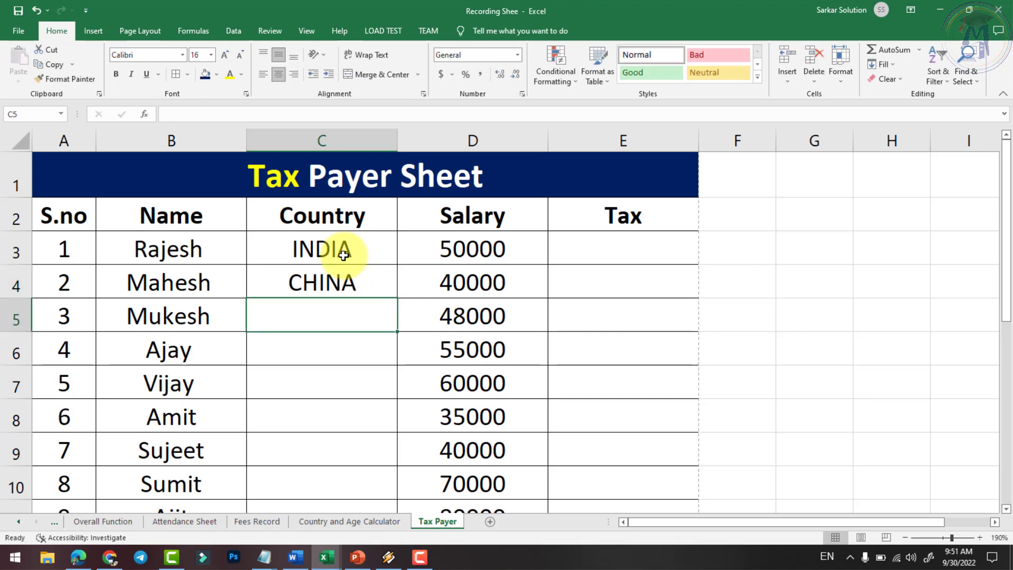
pyautogui.write('NEPAL')
pyautogui.press('Return')
pyautogui.write('US')
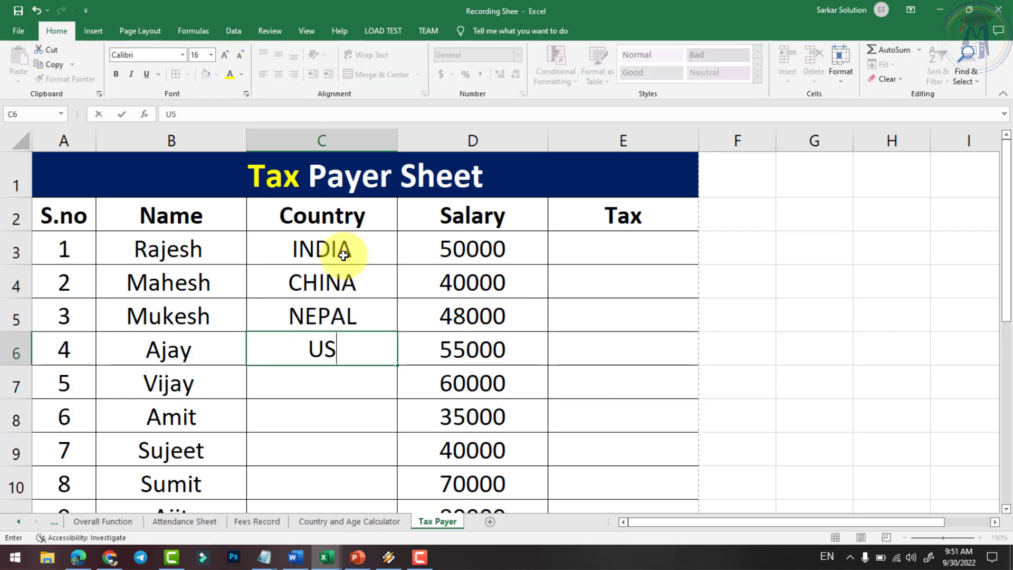
pyautogui.write('A')
pyautogui.press('Return')
pyautogui.write('INDI')
pyautogui.press('Return')
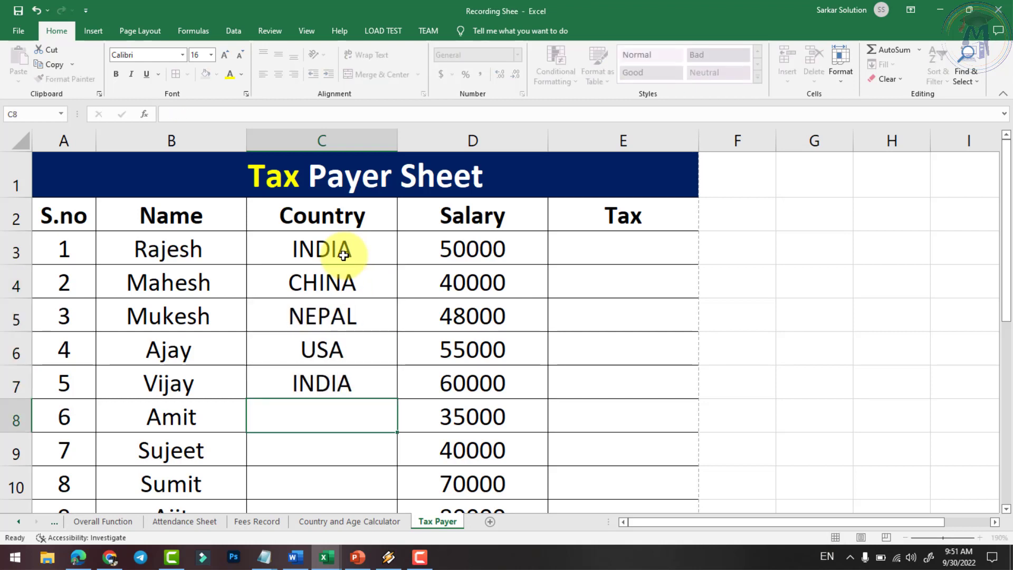
pyautogui.write('I')
pyautogui.press('Return')
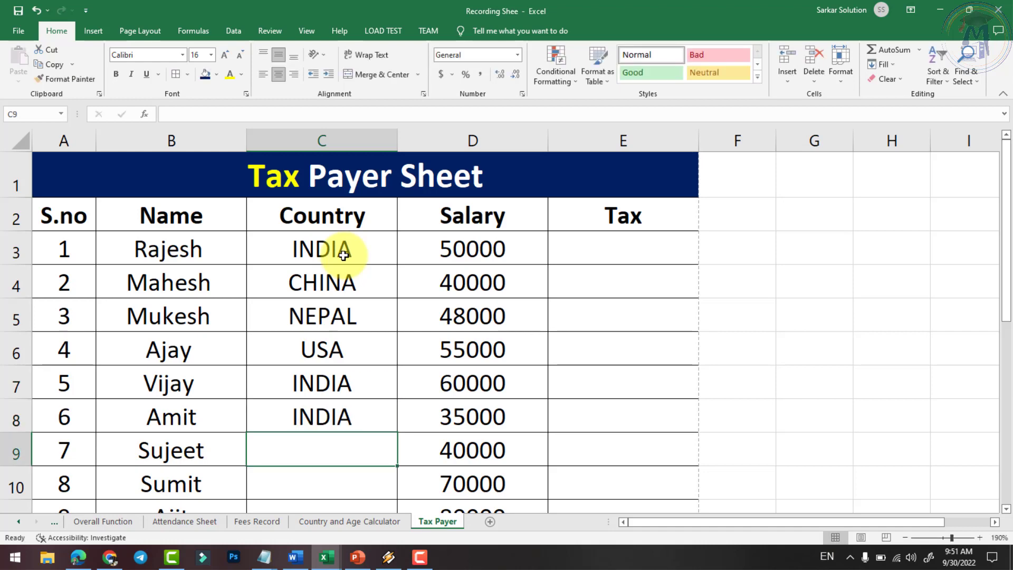
pyautogui.write('US')
pyautogui.press('Return')
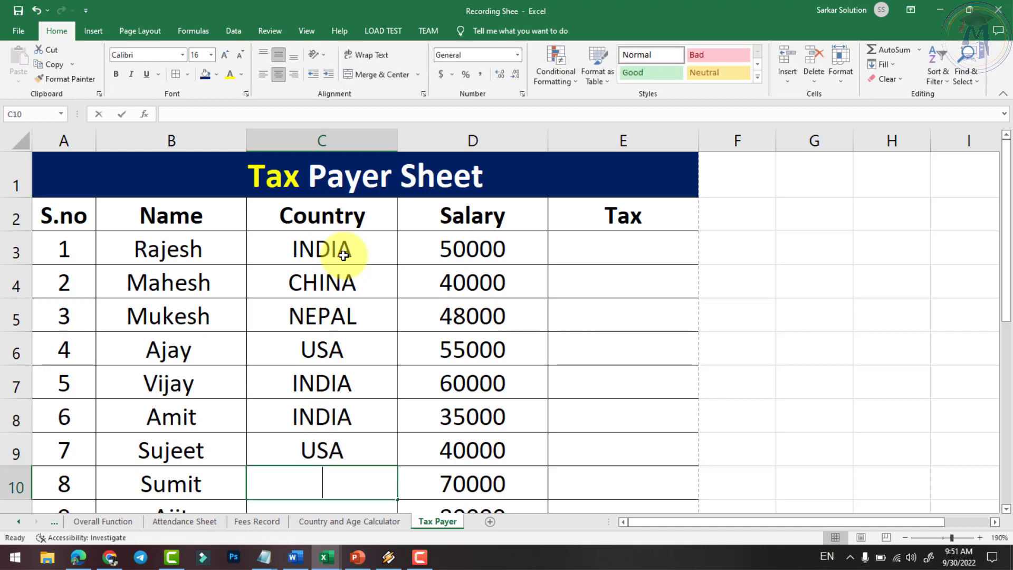
pyautogui.write('I')
pyautogui.press('Return')
pyautogui.write('I')
pyautogui.press('Return')
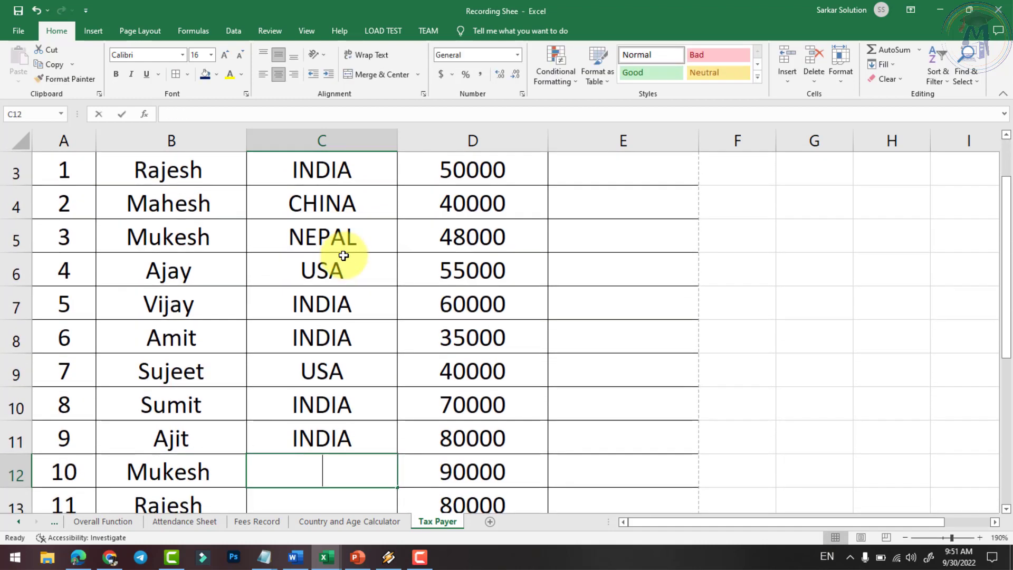
pyautogui.write('I')
pyautogui.press('Return')
pyautogui.write('INDIA')
pyautogui.press('Return')
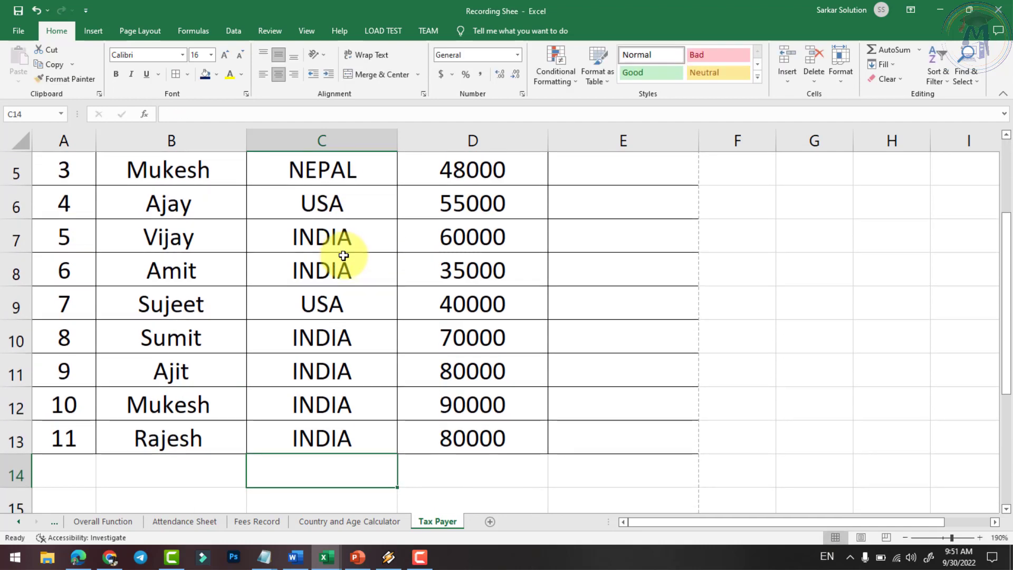
pyautogui.scroll(2, 344, 256)
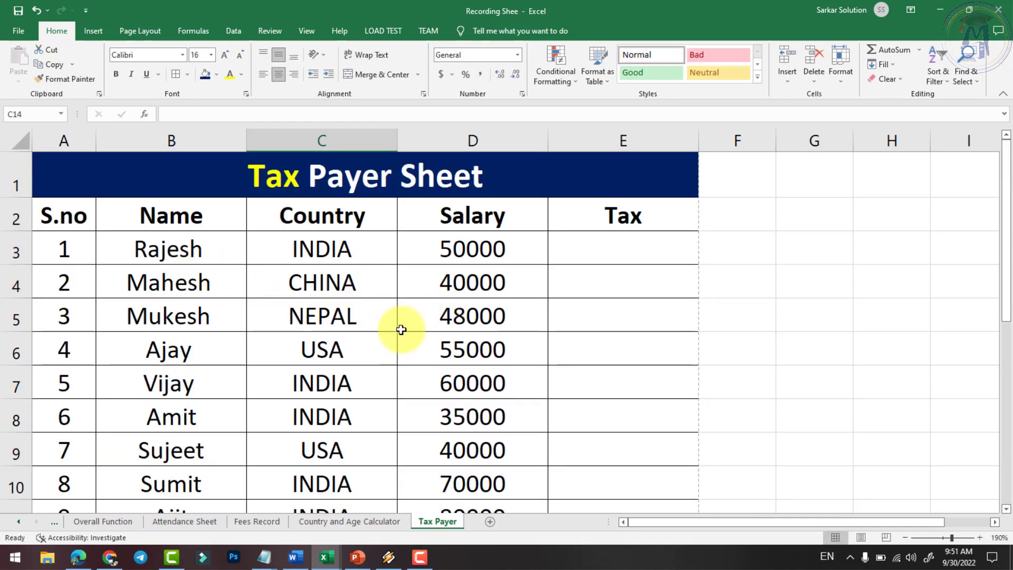
pyautogui.click(523, 275)
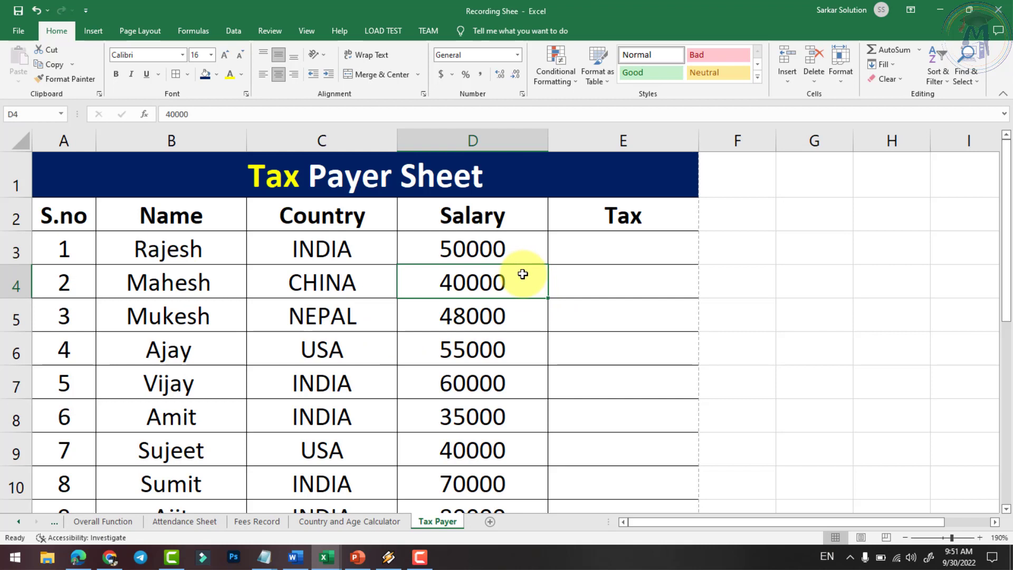
pyautogui.click(295, 253)
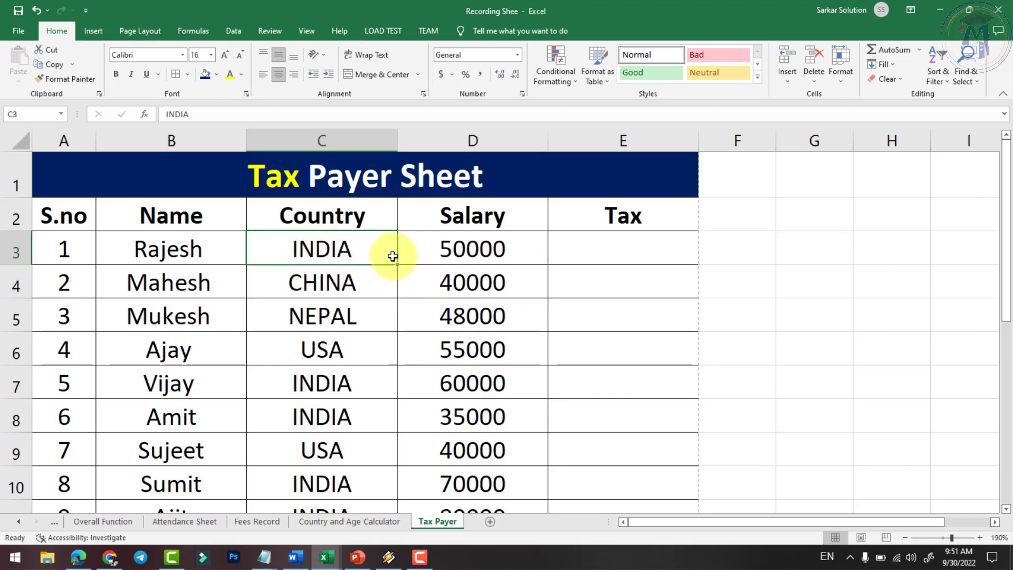
pyautogui.click(467, 257)
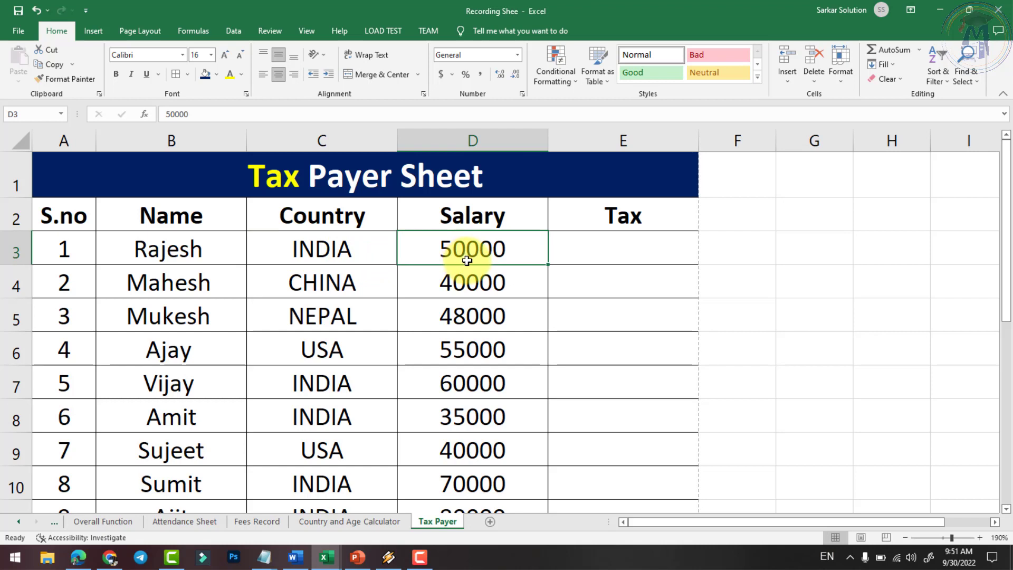
pyautogui.click(470, 281)
pyautogui.click(322, 251)
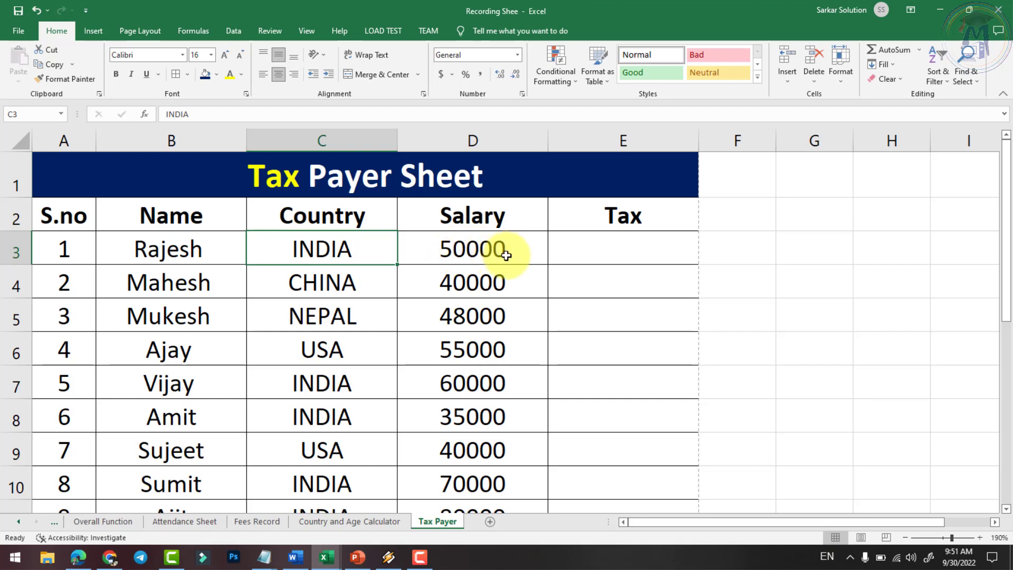
pyautogui.click(649, 257)
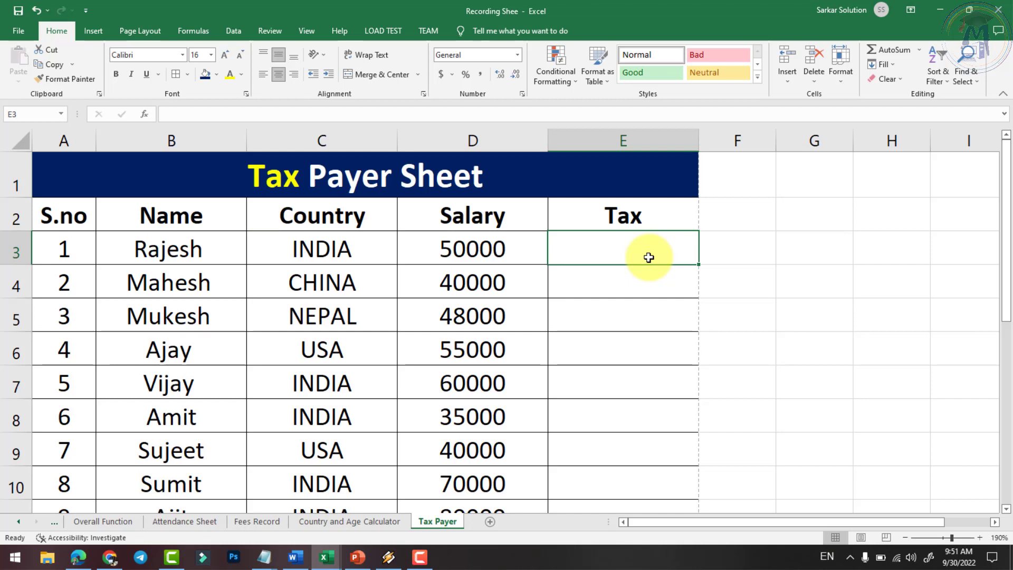
# Begin E3's formula with =IF(C3="INDIA", as the country test
pyautogui.write('=')
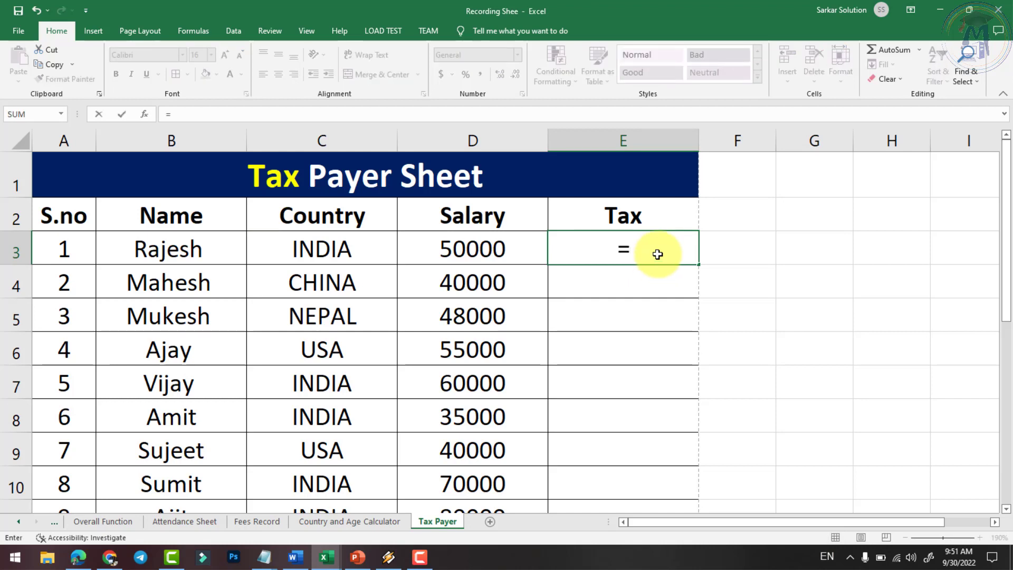
pyautogui.write('IF')
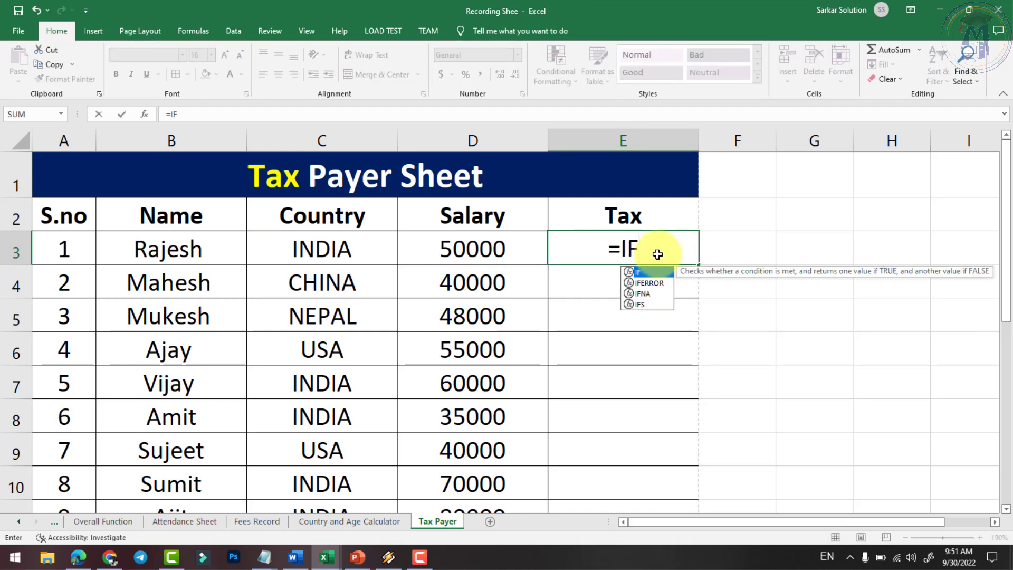
pyautogui.write('(')
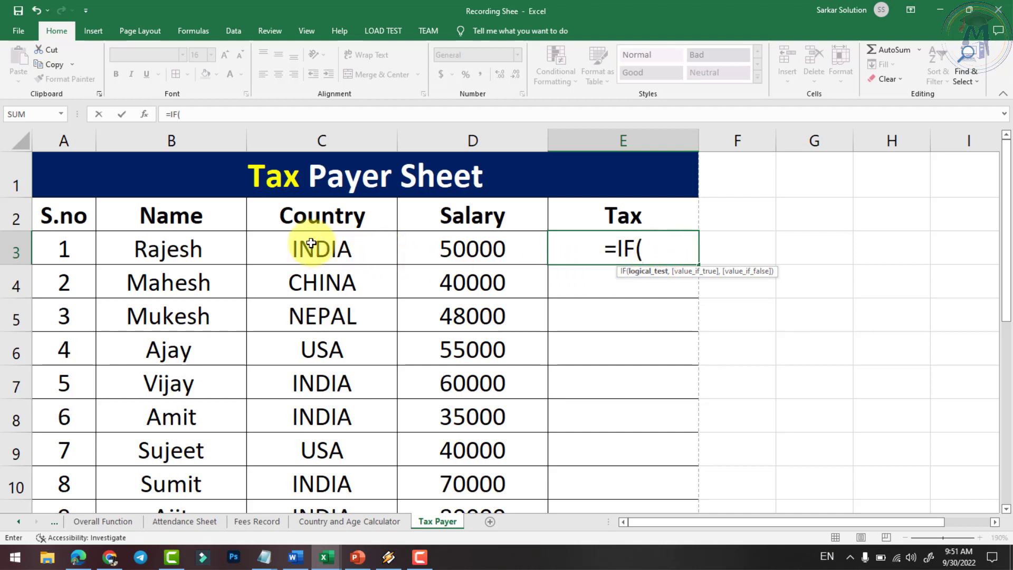
pyautogui.write('C')
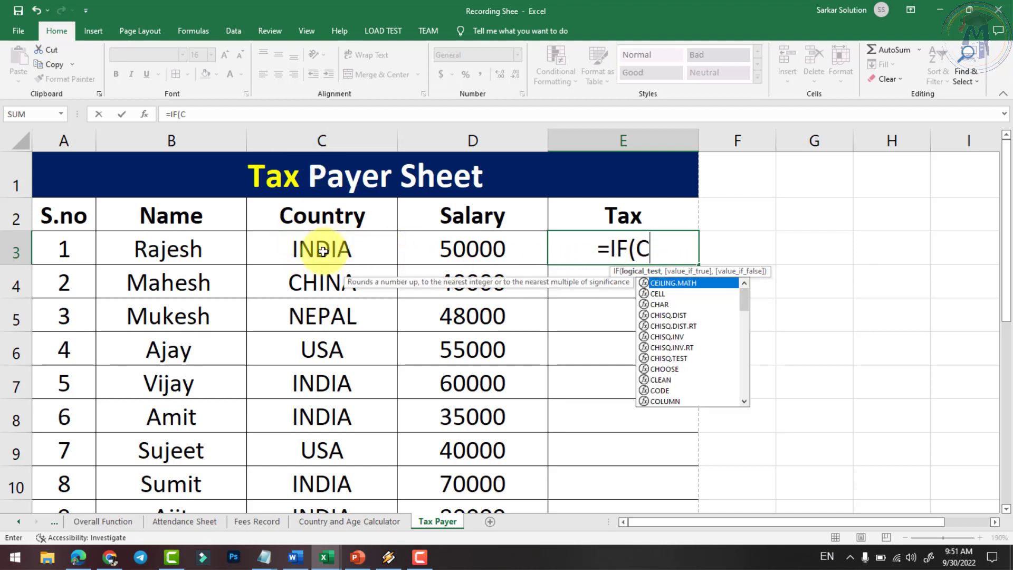
pyautogui.write('3=')
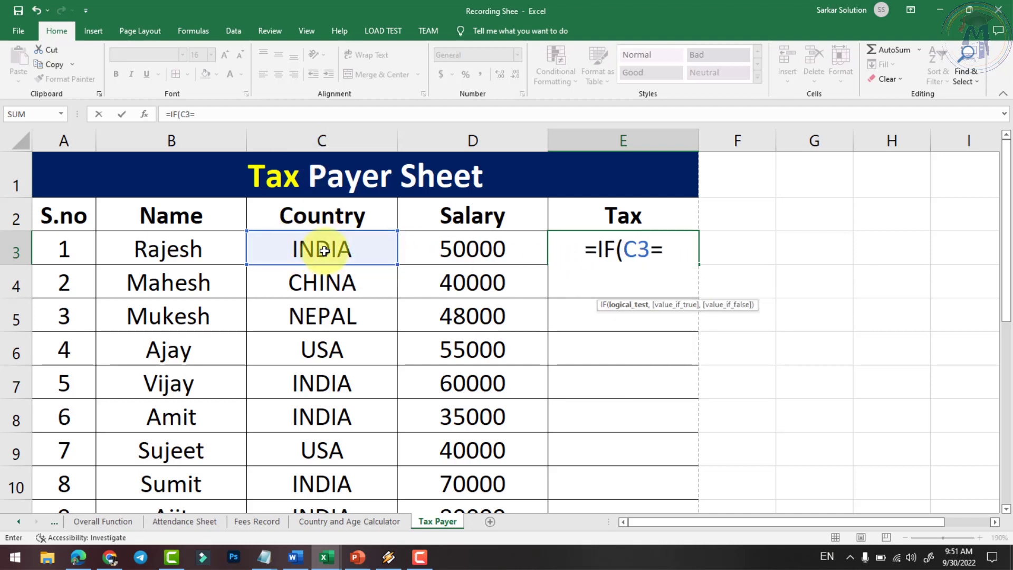
pyautogui.write('"INDIA"')
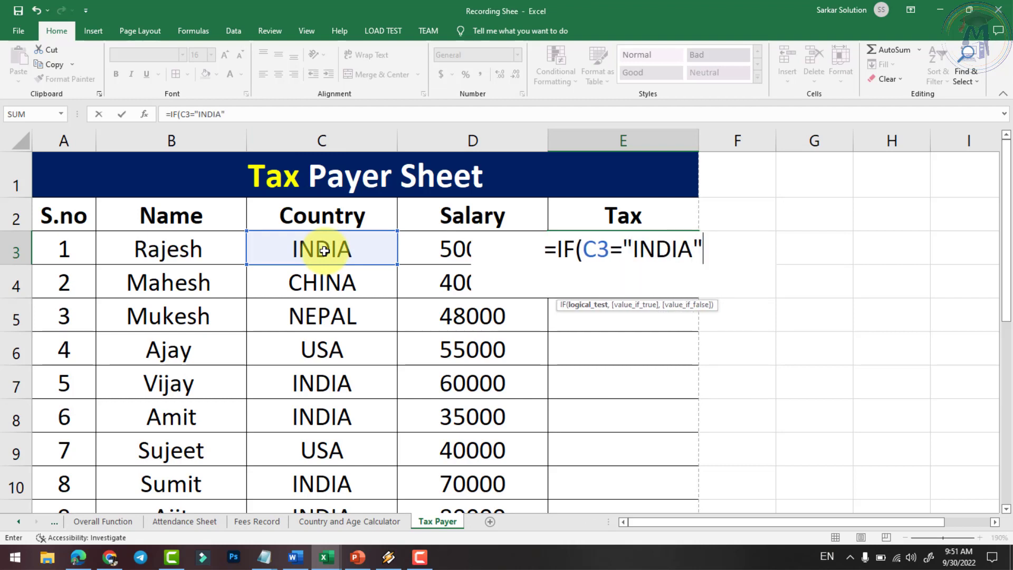
pyautogui.write(',')
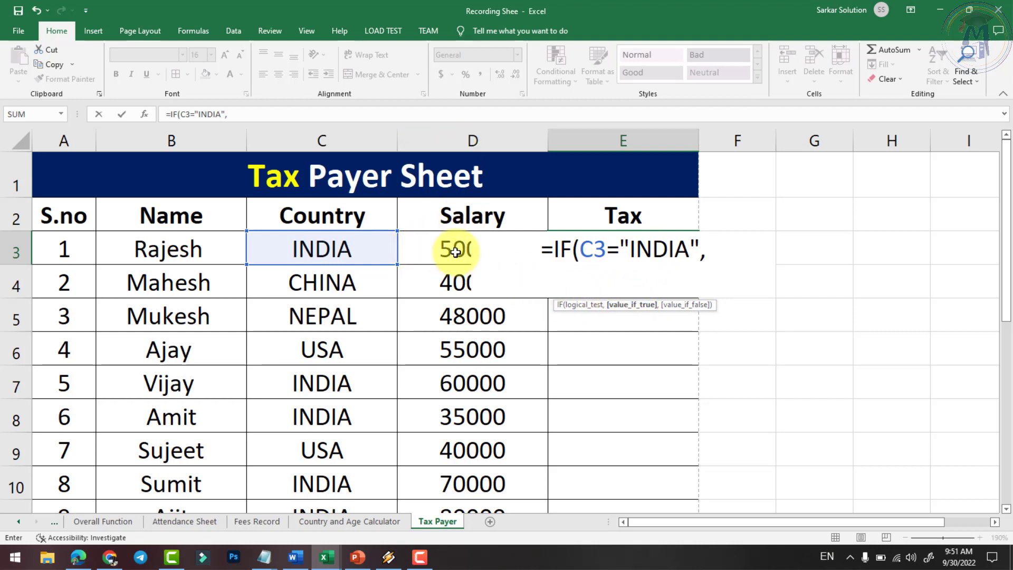
# Finish E3 with IF(D3>=50000,"YOU CAN PAY TAX","YOU CAN'T PAY TAX"),"WRONG CONDITION") and enter it
pyautogui.write(' IF')
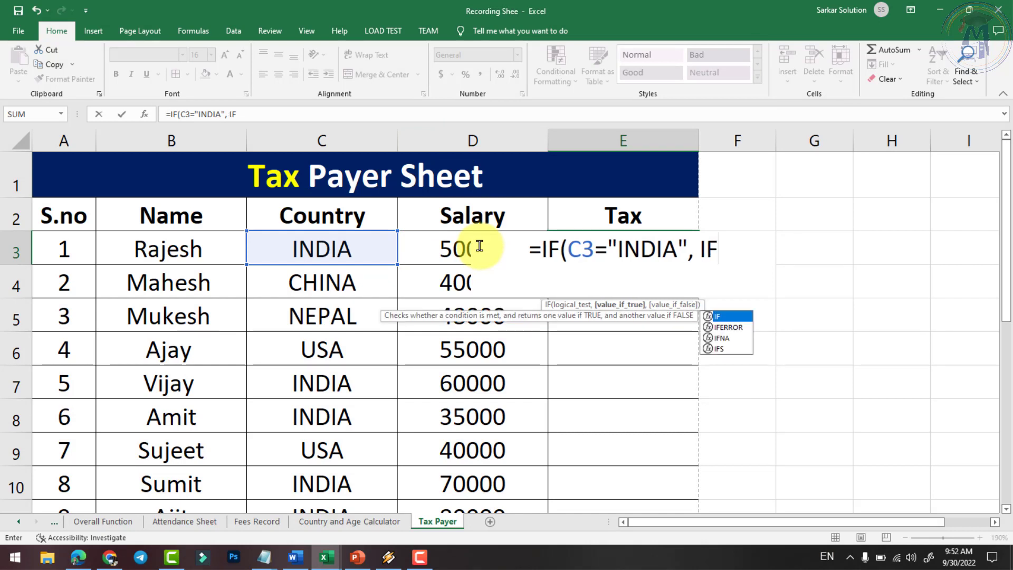
pyautogui.write('(')
pyautogui.click(479, 246)
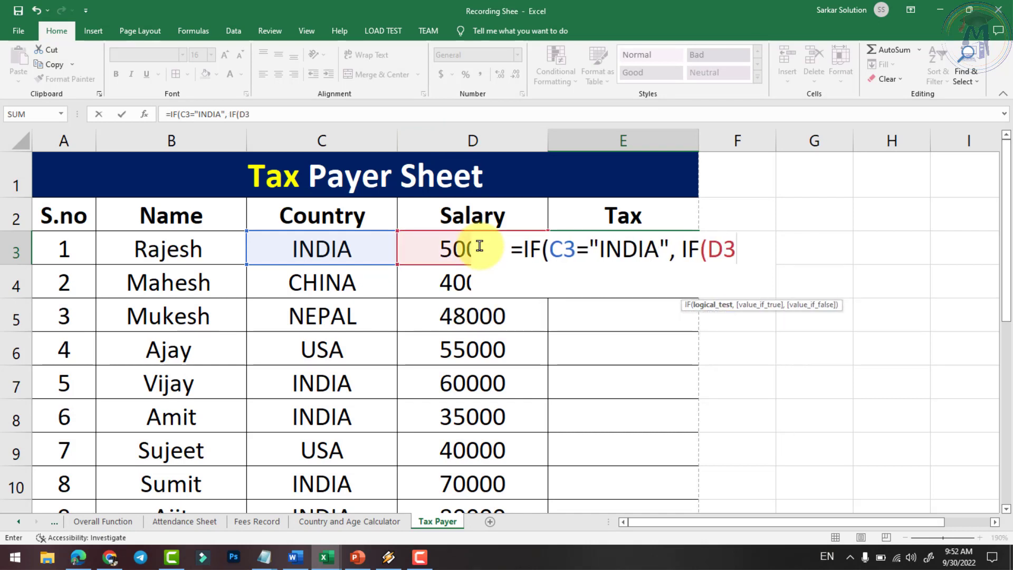
pyautogui.write('>=')
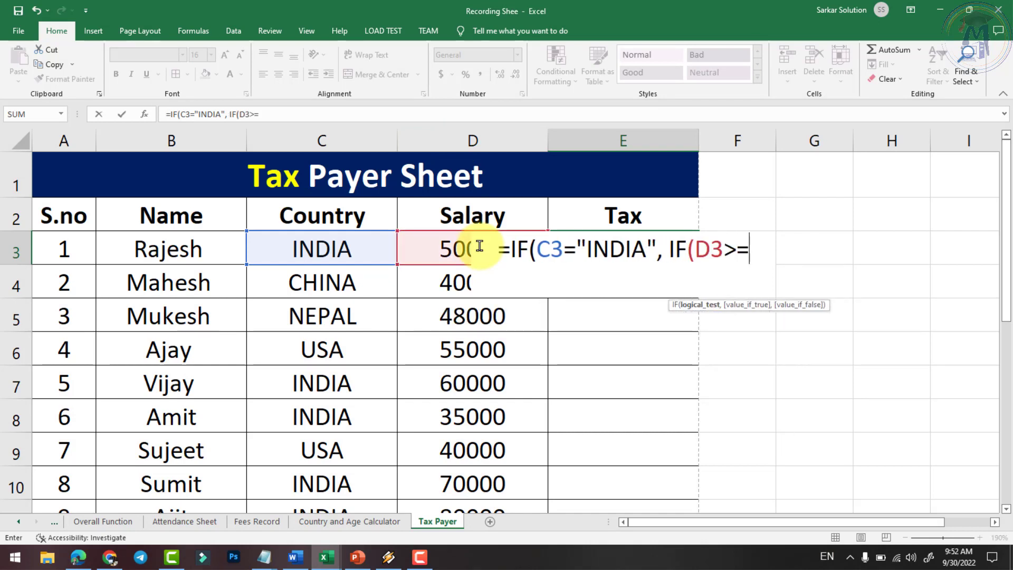
pyautogui.write('50000')
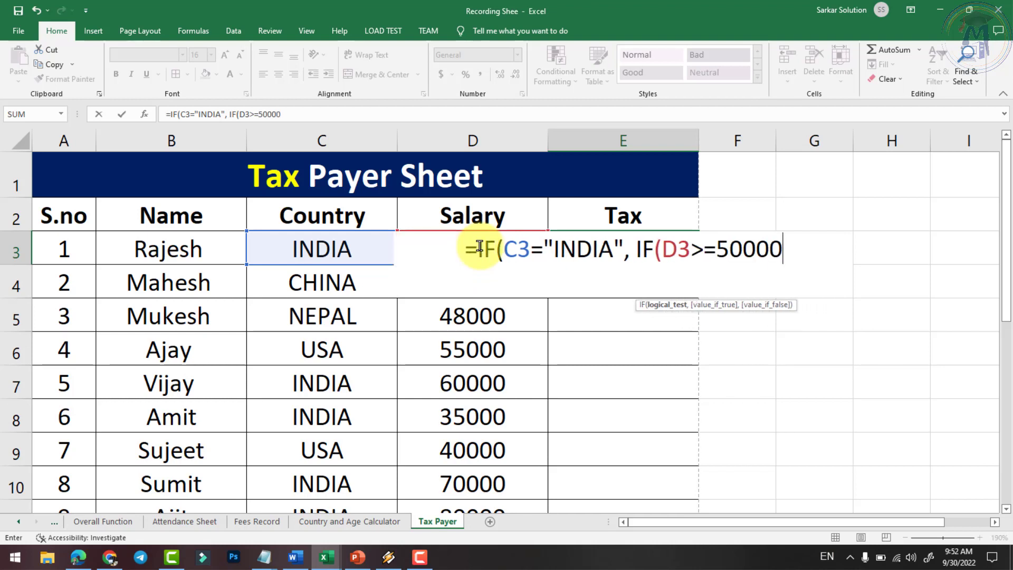
pyautogui.write(', ')
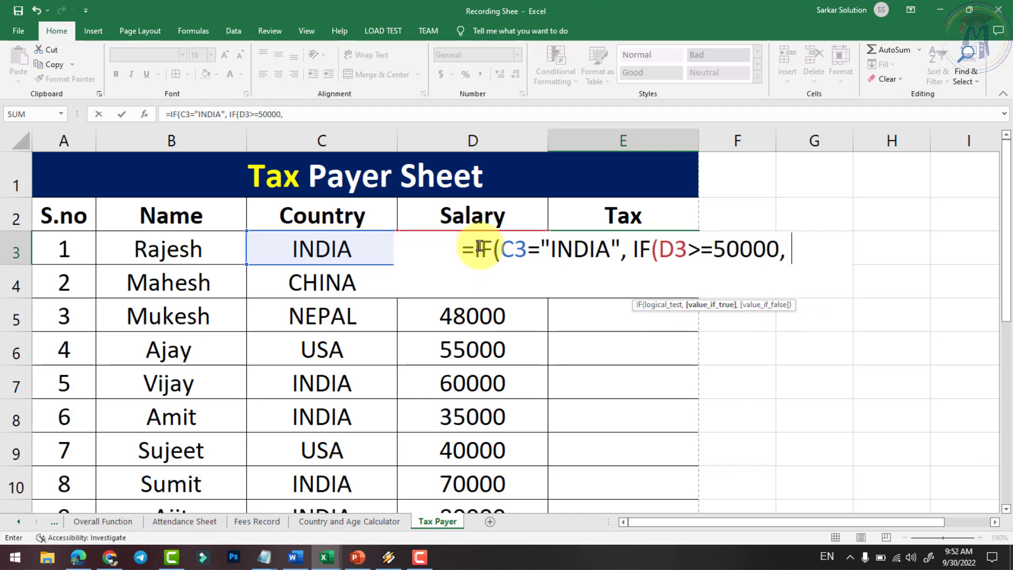
pyautogui.write('"y')
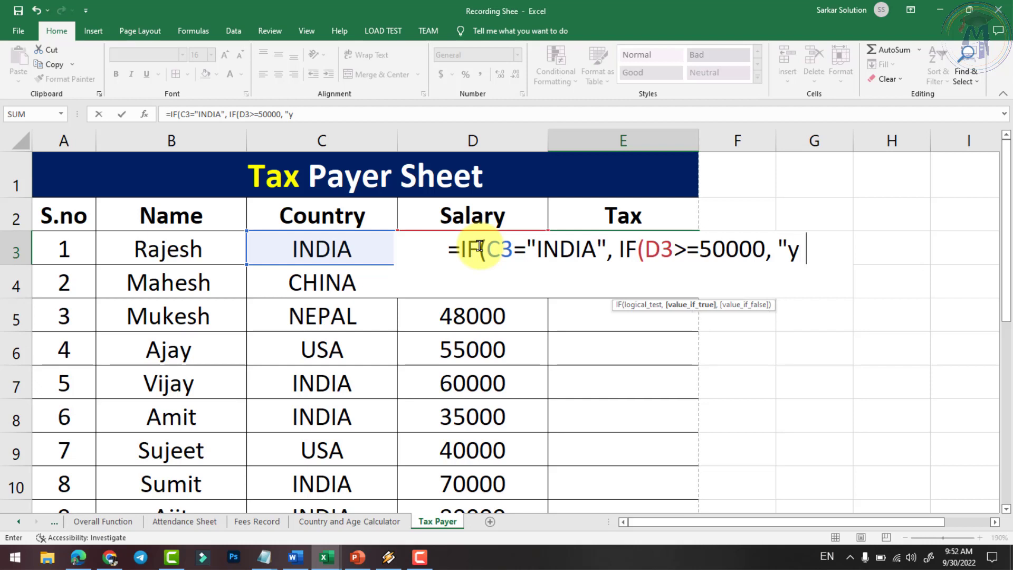
pyautogui.press('BackSpace')
pyautogui.press('BackSpace')
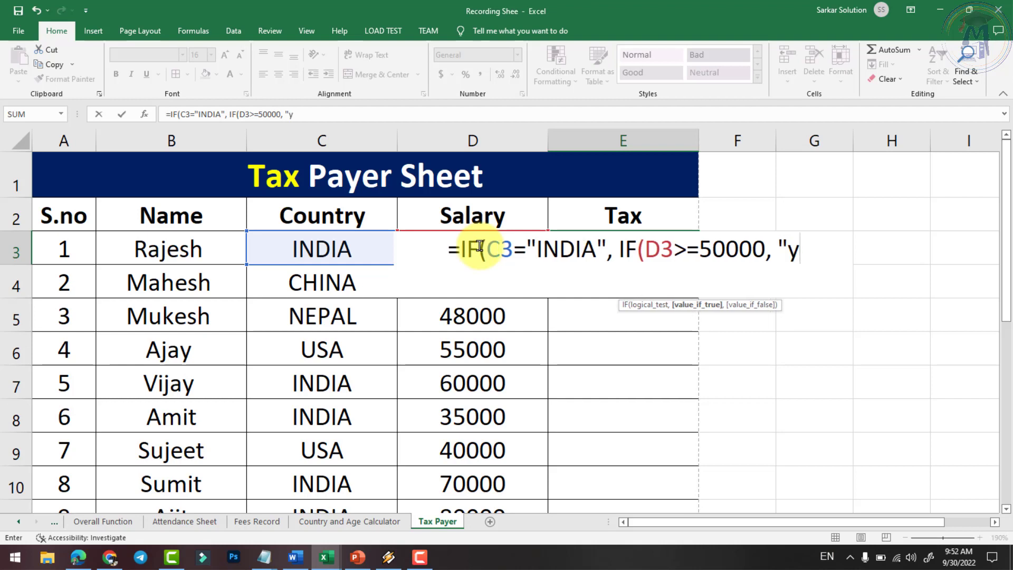
pyautogui.write('YOU CAN')
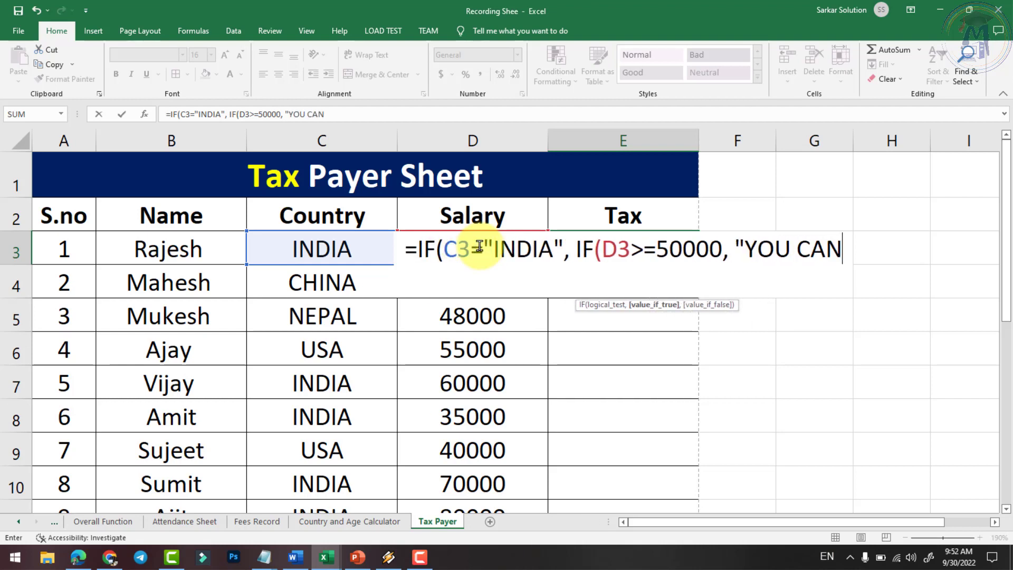
pyautogui.write(' PAY TAX')
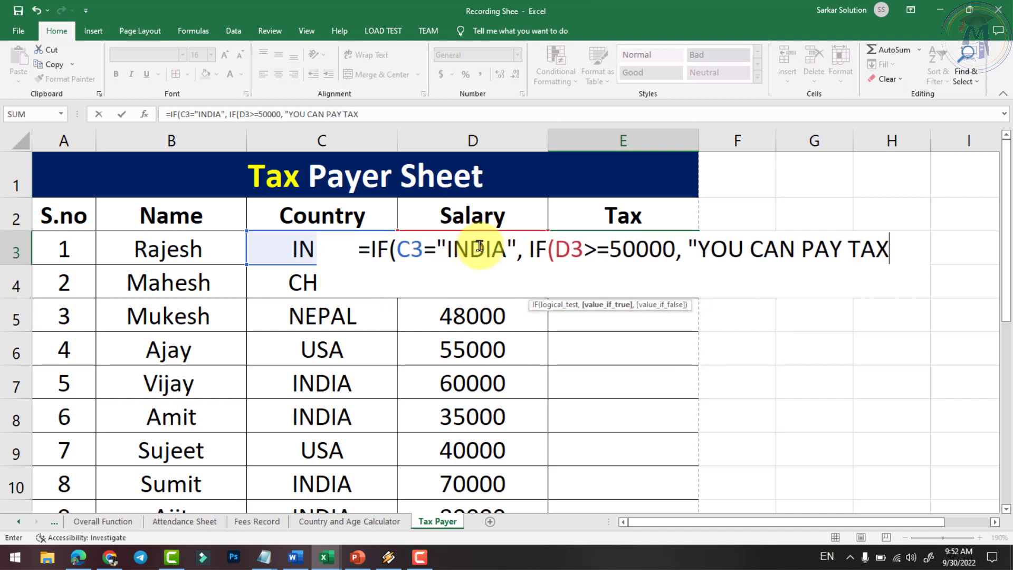
pyautogui.write('",')
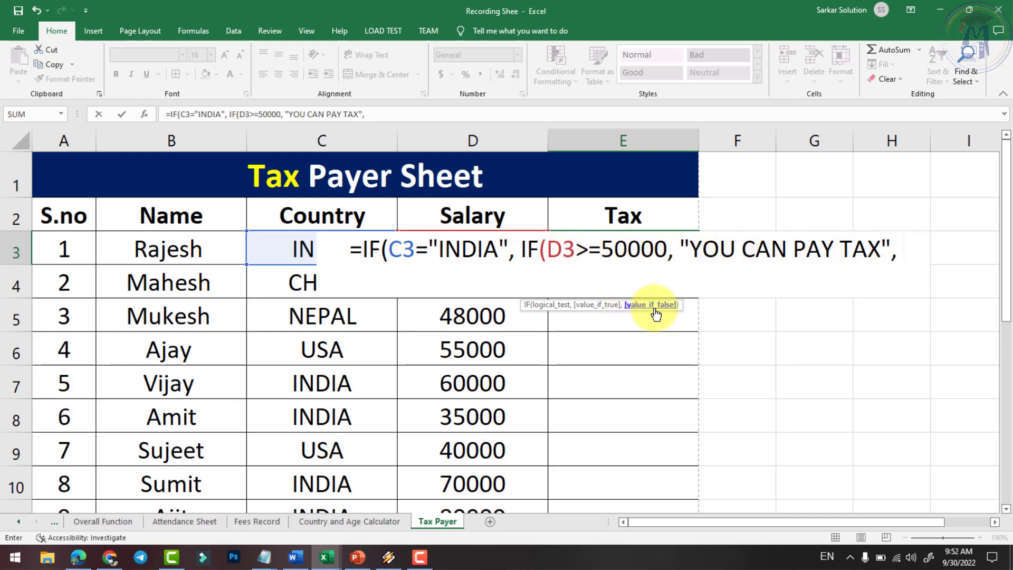
pyautogui.write('"')
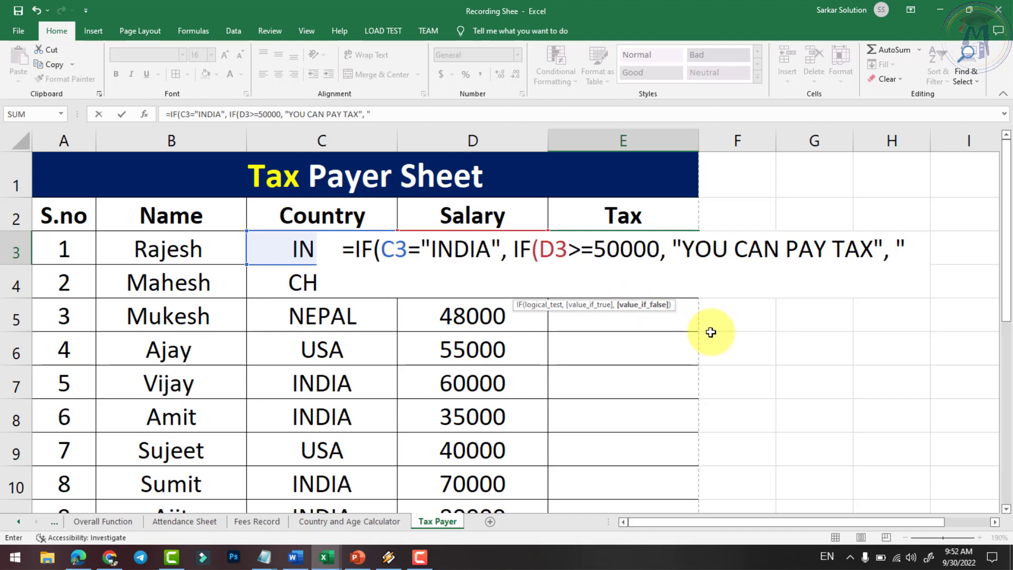
pyautogui.write('YOU CA')
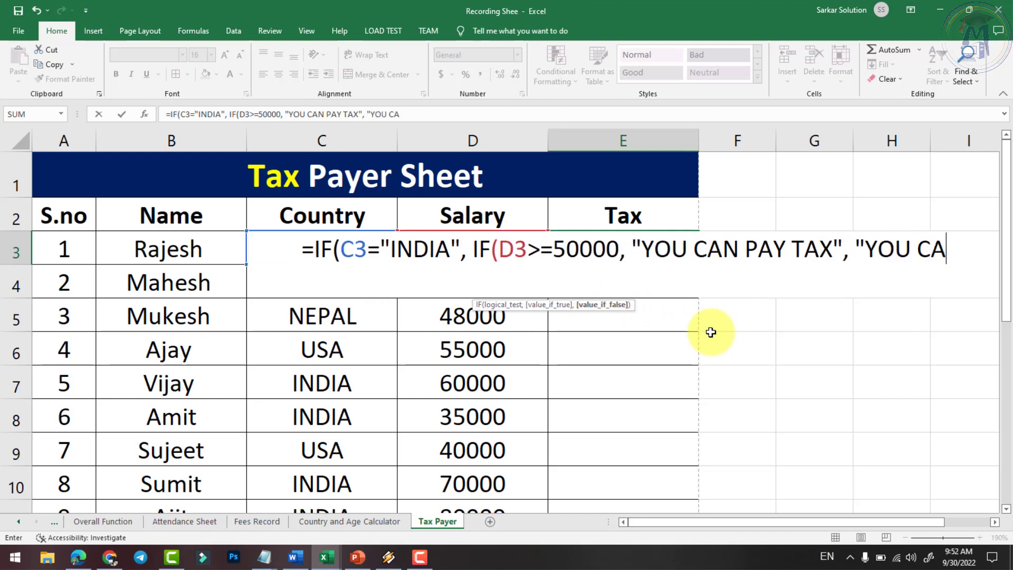
pyautogui.write("N'T PAY")
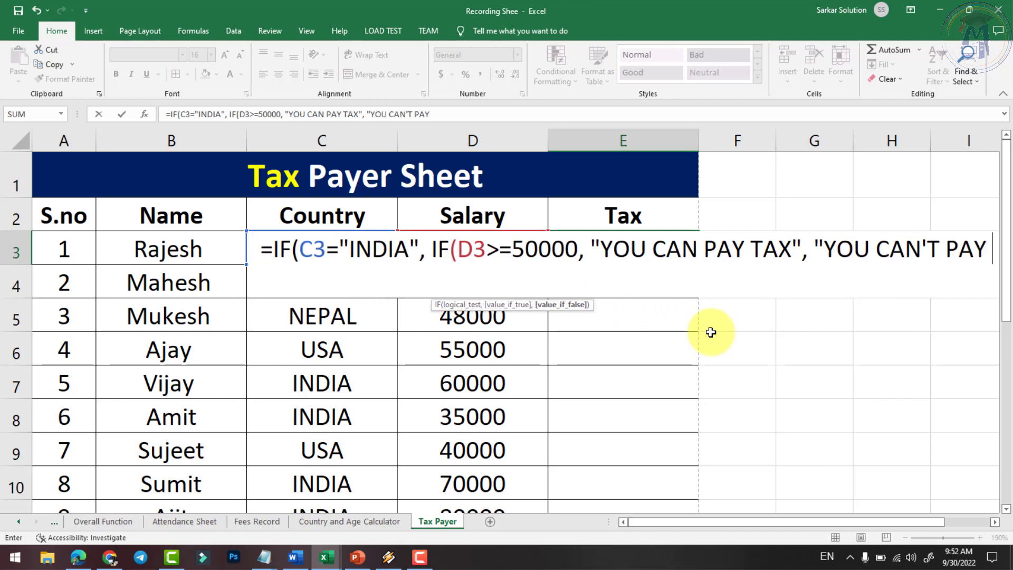
pyautogui.write(' TAX"')
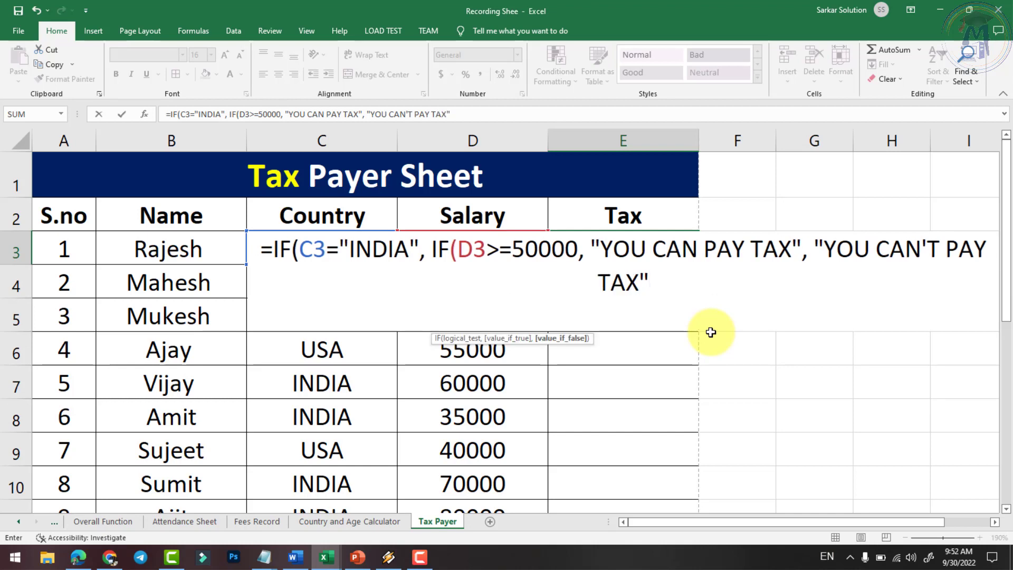
pyautogui.write(')')
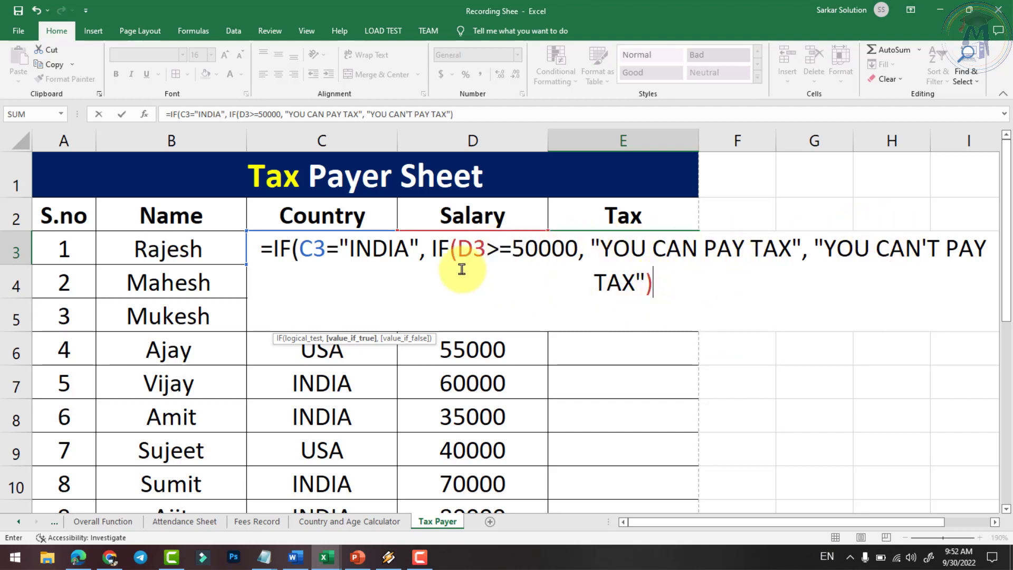
pyautogui.write(', "W')
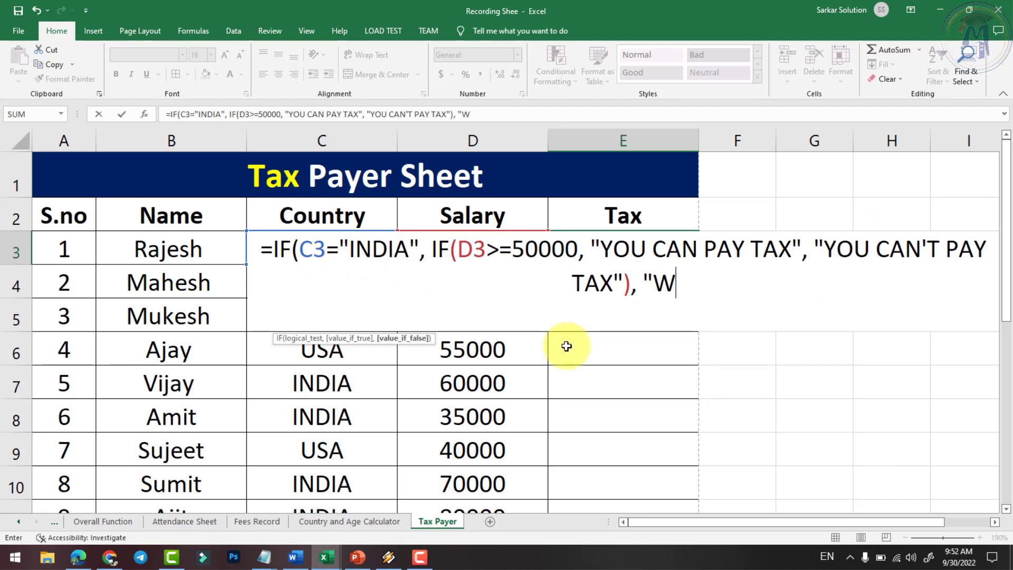
pyautogui.write('RONG COND')
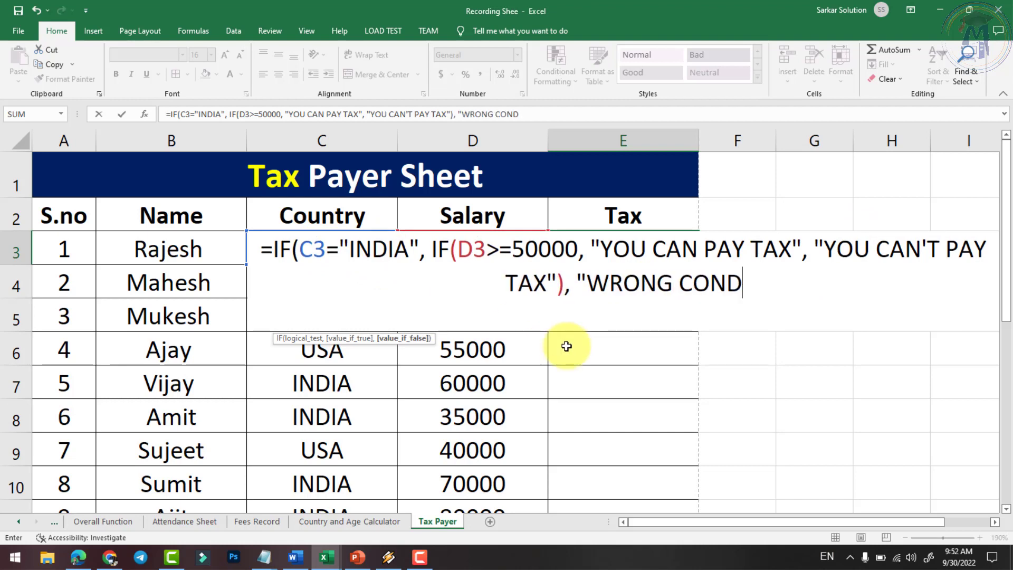
pyautogui.write('ITION')
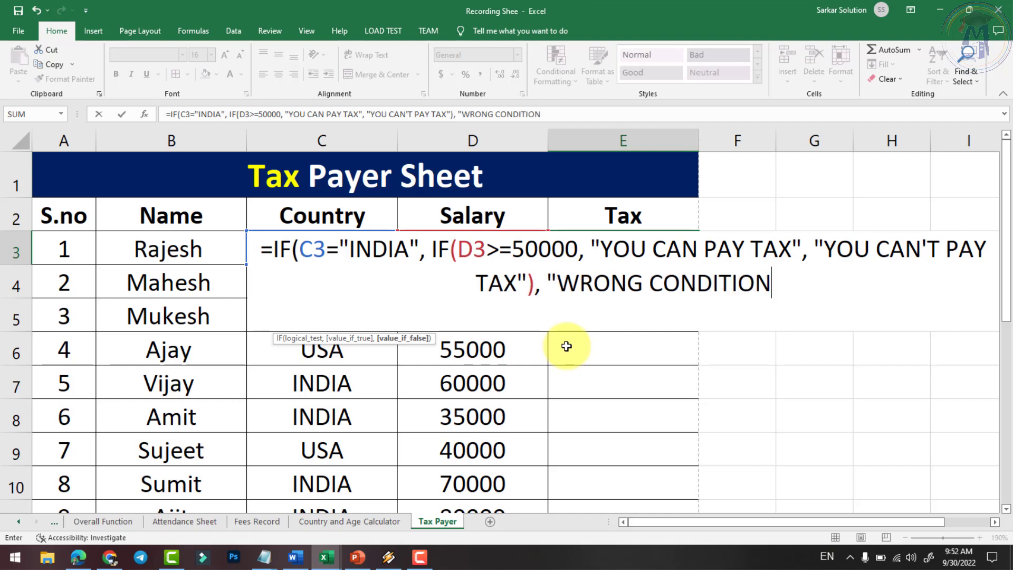
pyautogui.write(')')
pyautogui.press('BackSpace')
pyautogui.write('"')
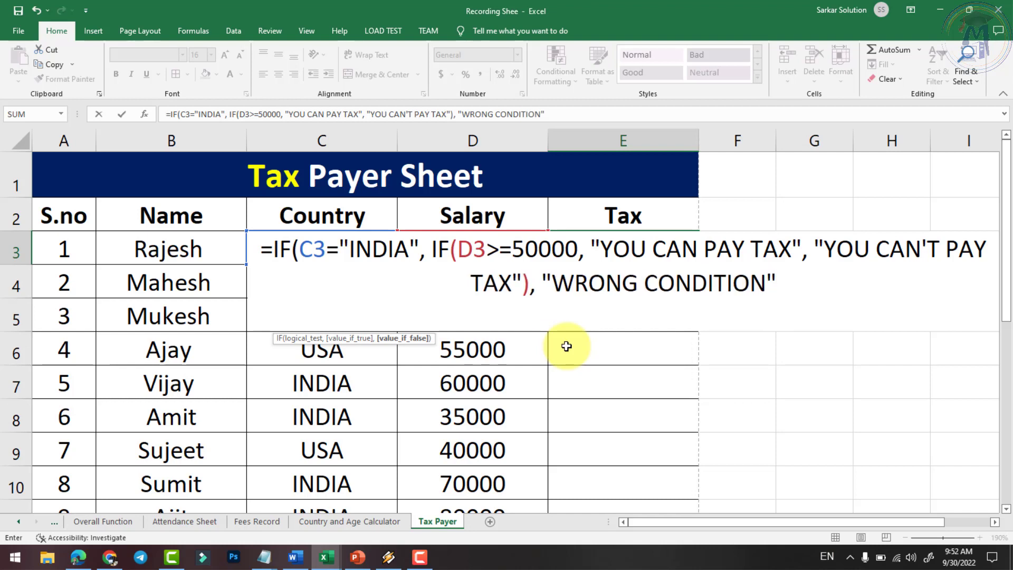
pyautogui.write(')')
pyautogui.press('Return')
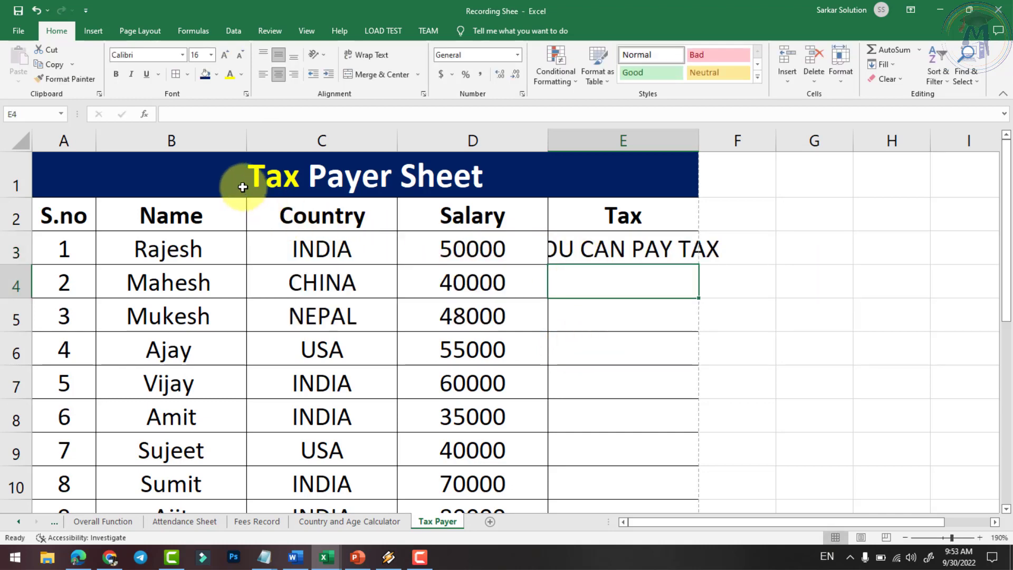
# Narrow the Name, Country and Salary columns and widen the Tax column E
pyautogui.moveTo(223, 143); pyautogui.dragTo(475, 140)
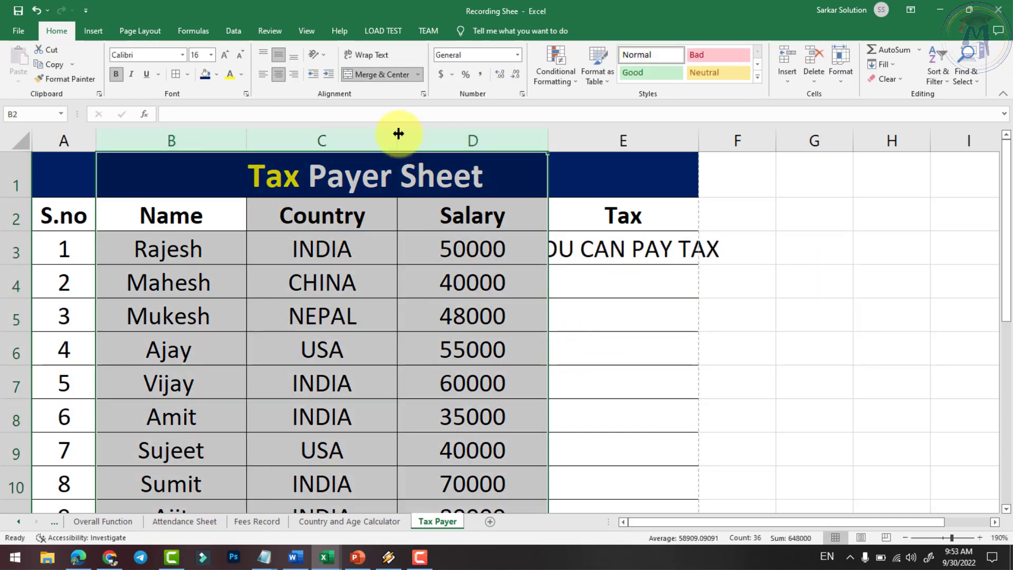
pyautogui.moveTo(397, 138); pyautogui.dragTo(382, 136)
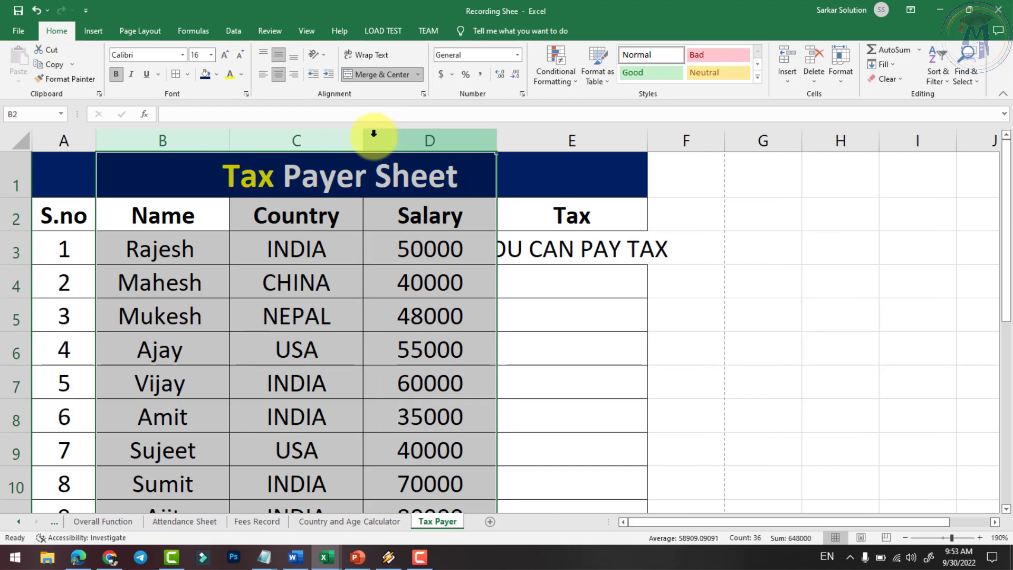
pyautogui.click(607, 141)
pyautogui.moveTo(648, 138); pyautogui.dragTo(719, 147)
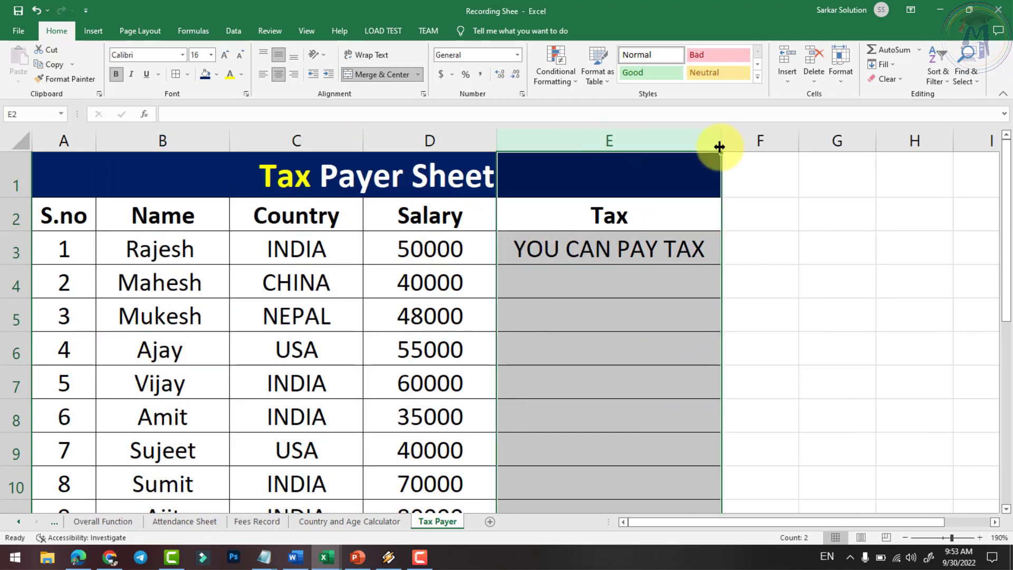
pyautogui.click(767, 248)
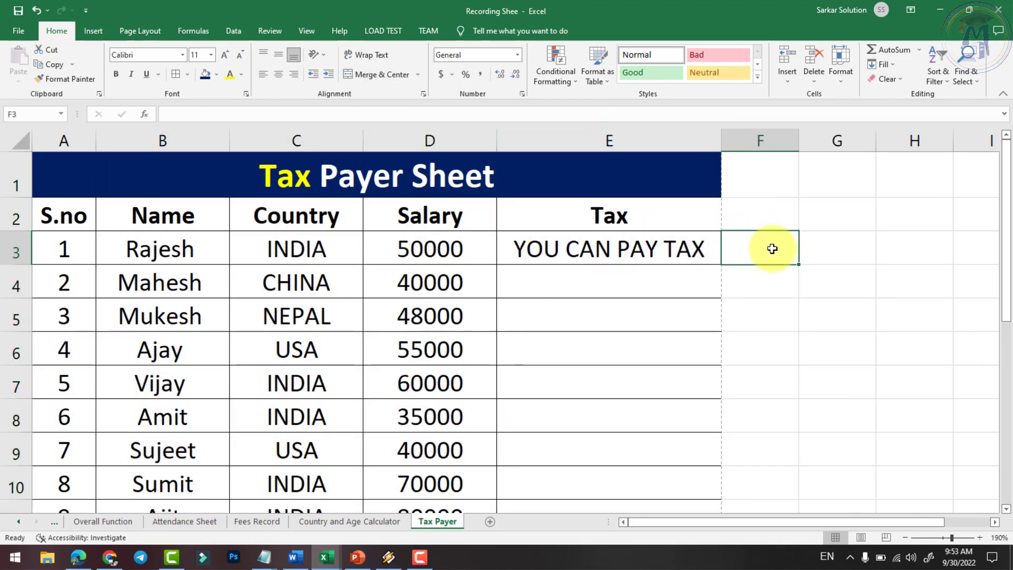
# Check E3's formula against salary D3 and fill it down the Tax column
pyautogui.click(681, 257)
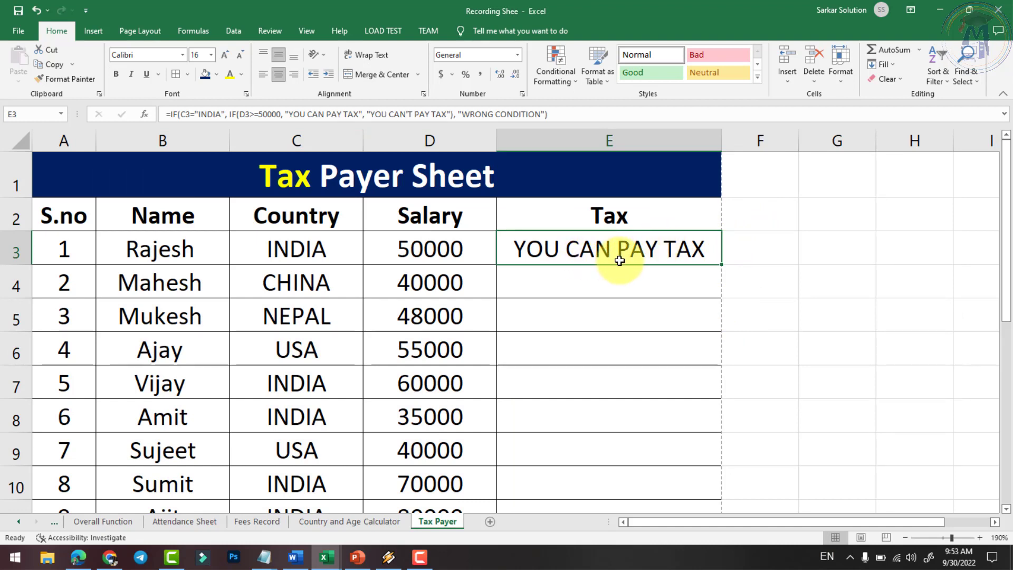
pyautogui.click(395, 251)
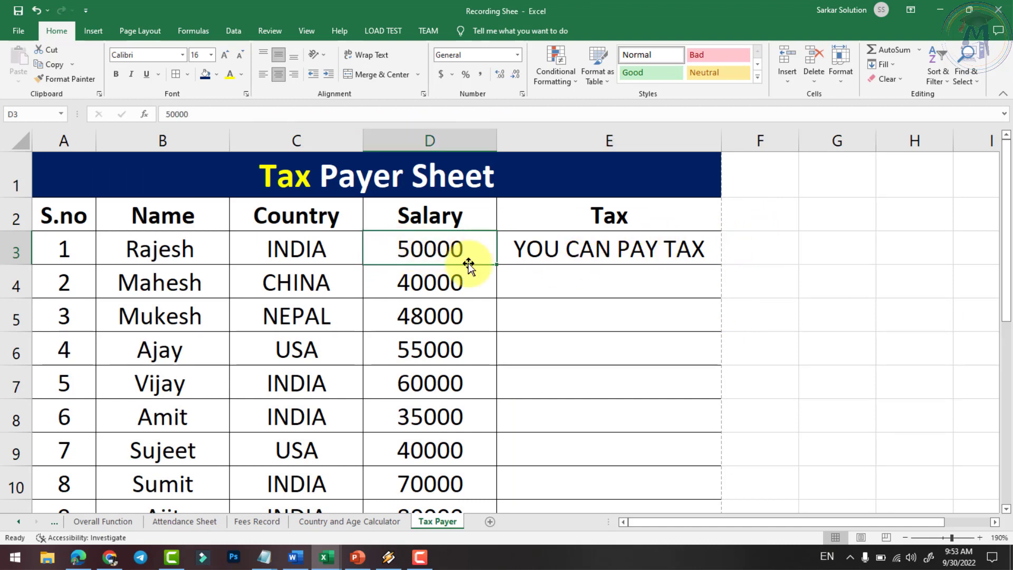
pyautogui.click(539, 271)
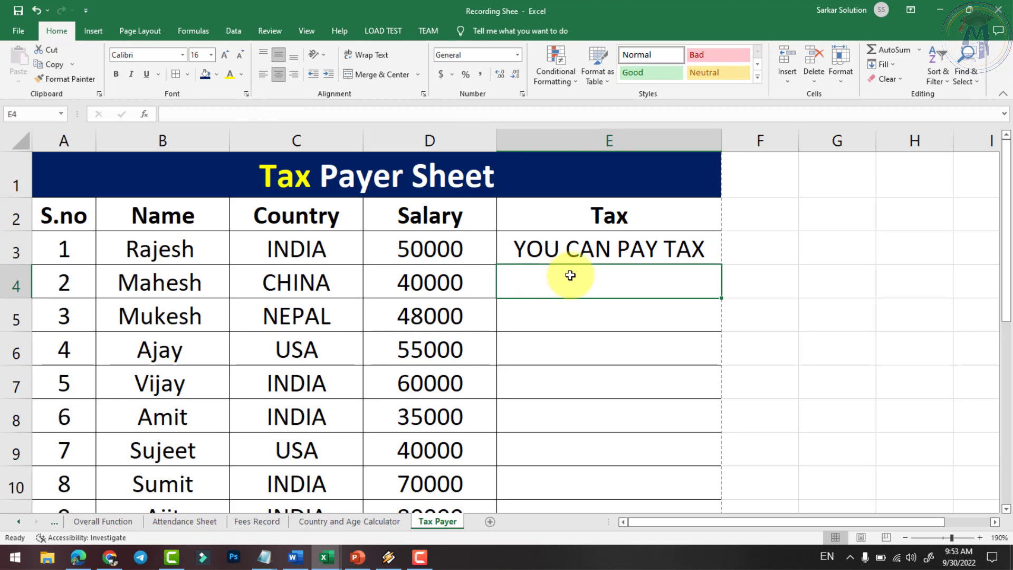
pyautogui.click(610, 251)
pyautogui.moveTo(721, 266); pyautogui.dragTo(696, 482)
# Inspect row 8's country and 35000 salary against its tax result
pyautogui.scroll(1, 615, 272)
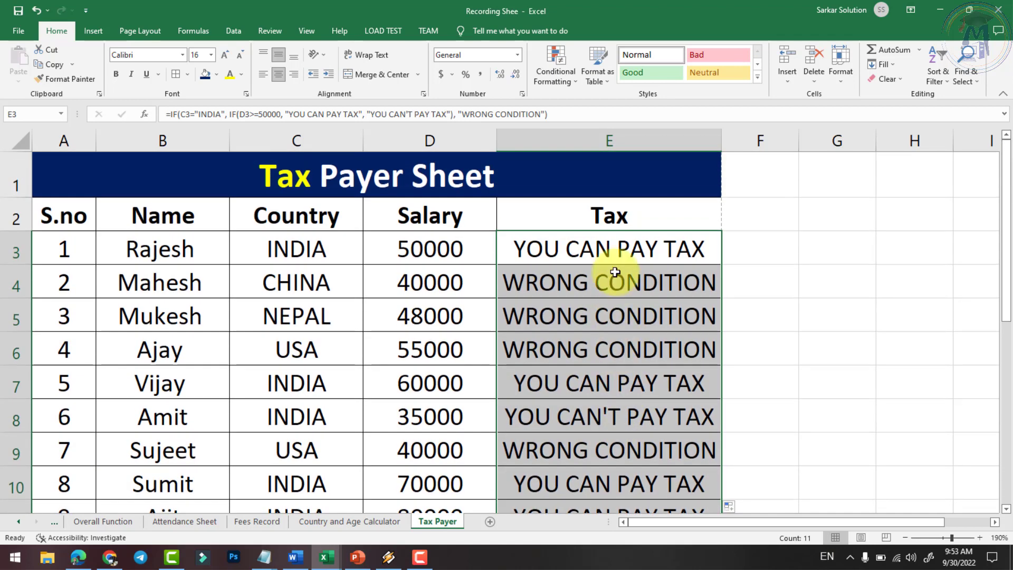
pyautogui.scroll(-2, 606, 367)
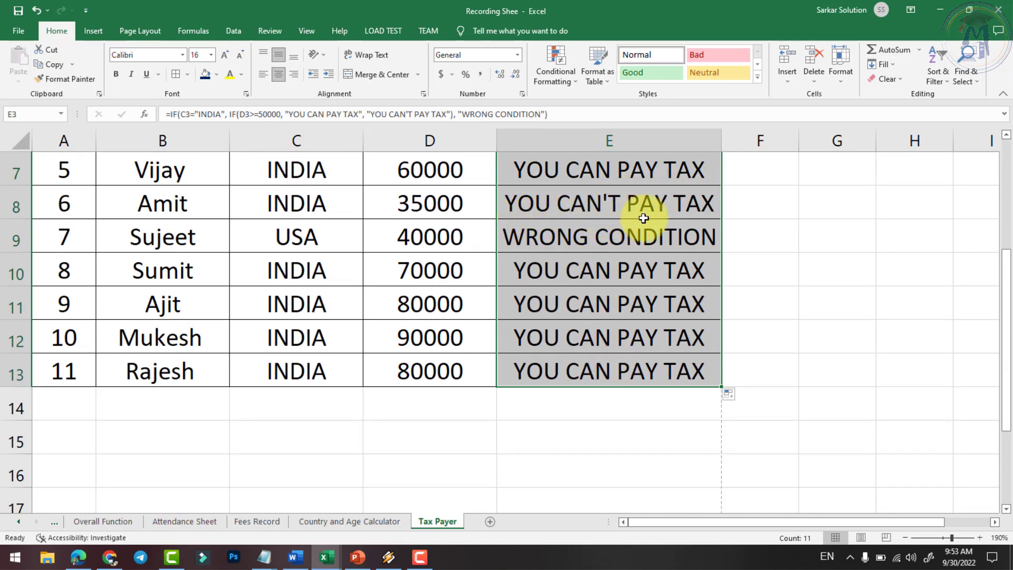
pyautogui.click(445, 200)
pyautogui.click(295, 204)
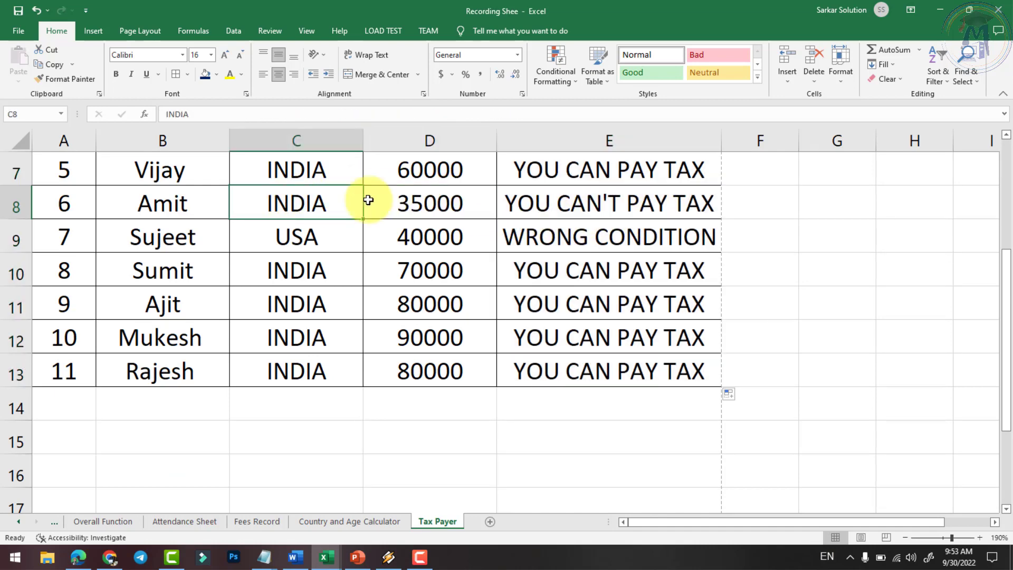
pyautogui.click(446, 201)
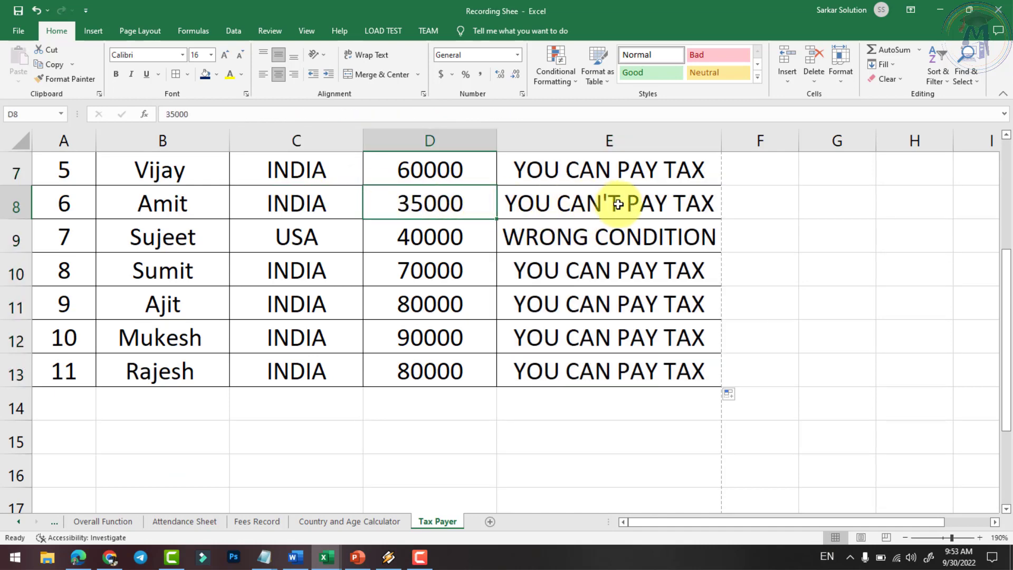
pyautogui.scroll(1, 671, 263)
pyautogui.scroll(1, 671, 264)
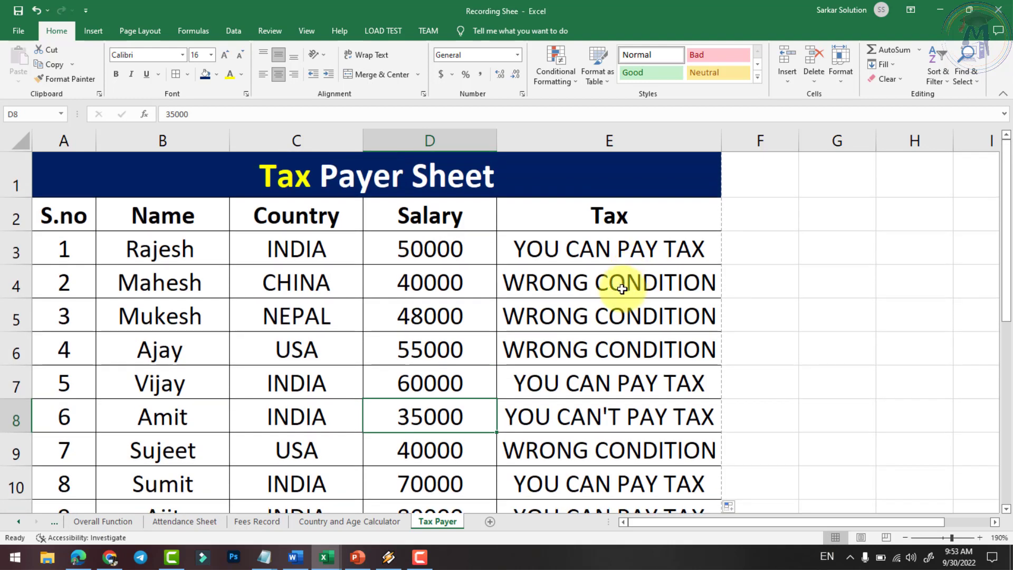
# Review E4's copied formula, checking its country and D4>=50000 conditions
pyautogui.doubleClick(612, 282)
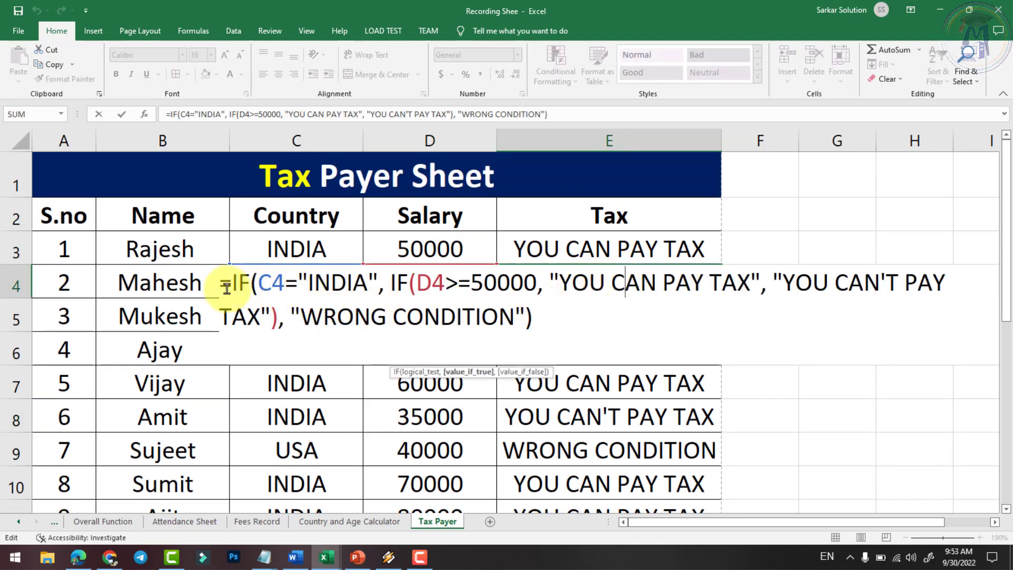
pyautogui.moveTo(222, 283); pyautogui.dragTo(372, 286)
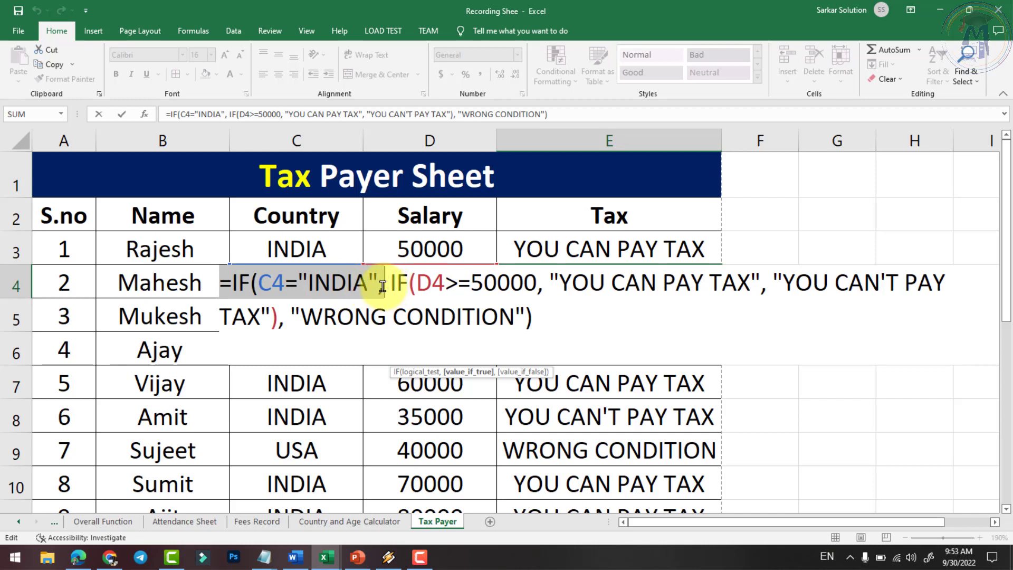
pyautogui.moveTo(383, 287); pyautogui.dragTo(521, 290)
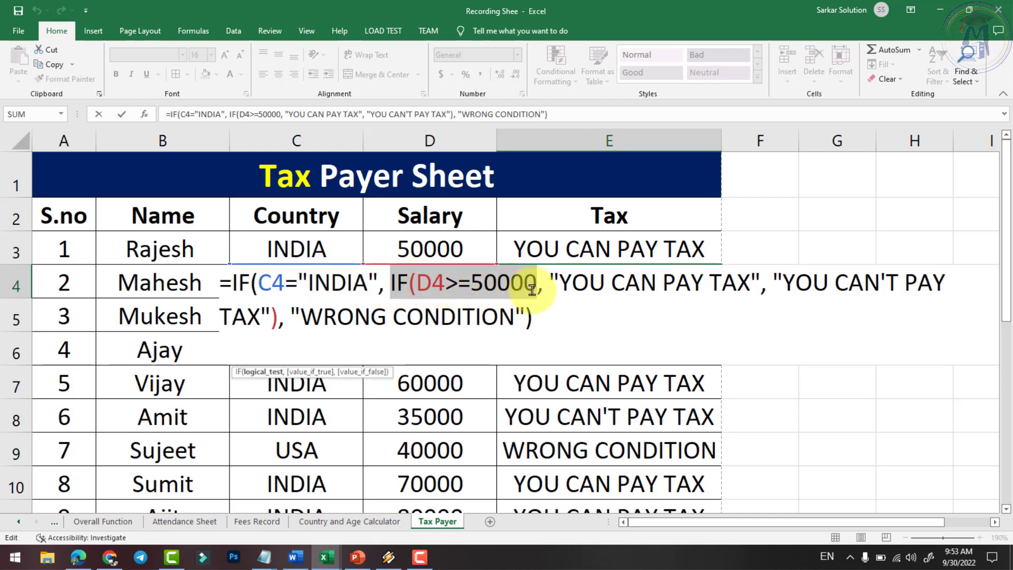
pyautogui.moveTo(532, 289); pyautogui.dragTo(536, 289)
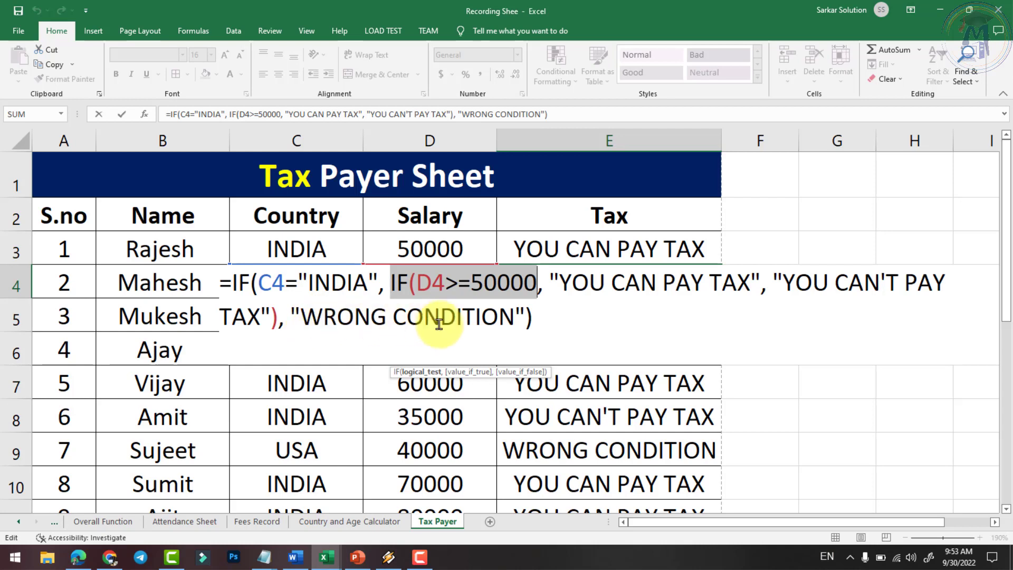
pyautogui.press('Return')
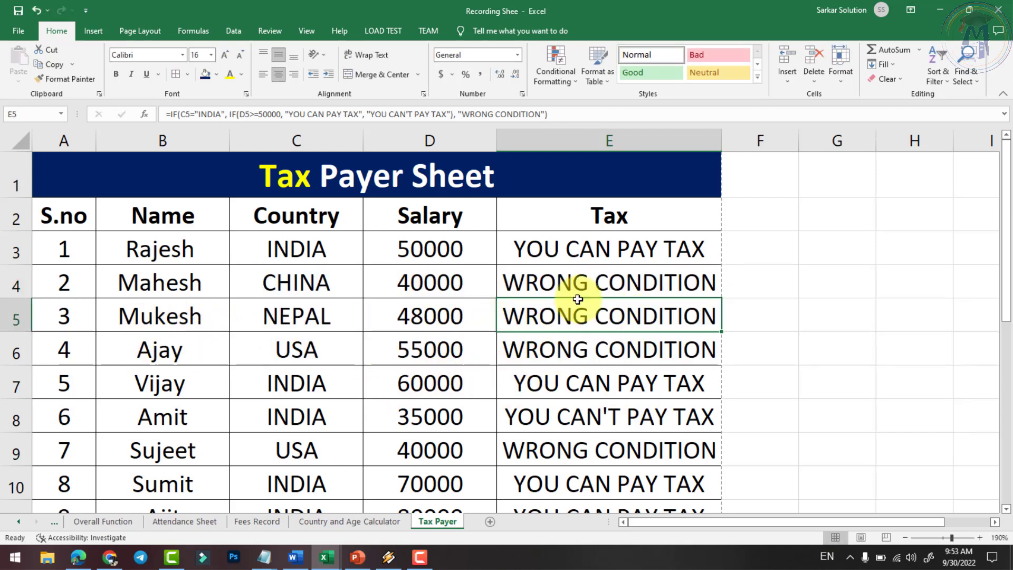
# Select the Country cells C3:C12 for formatting
pyautogui.moveTo(593, 246)
pyautogui.mouseDown()
pyautogui.moveTo(593, 482)
pyautogui.moveTo(606, 474)
pyautogui.mouseUp()
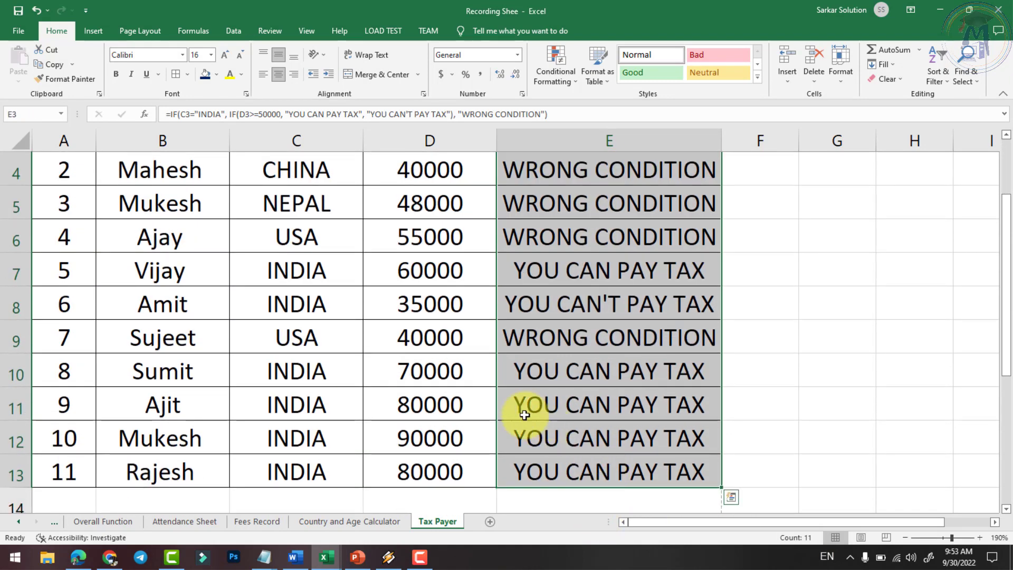
pyautogui.scroll(1, 330, 328)
pyautogui.click(304, 252)
pyautogui.moveTo(304, 278)
pyautogui.mouseDown()
pyautogui.moveTo(289, 523)
pyautogui.moveTo(301, 441)
pyautogui.mouseUp()
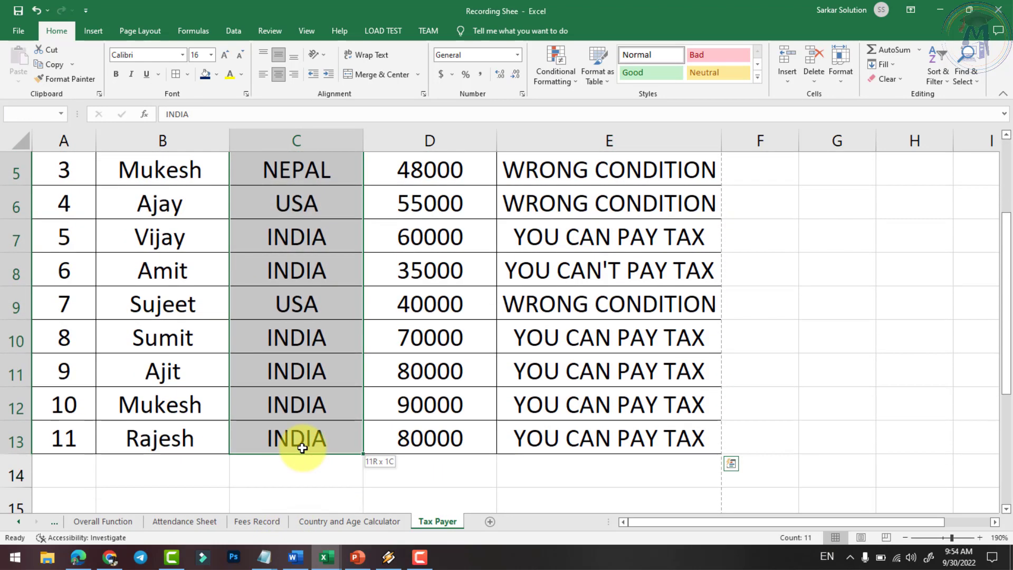
# Add a conditional formatting rule giving cells equal to INDIA a green fill
pyautogui.scroll(2, 286, 300)
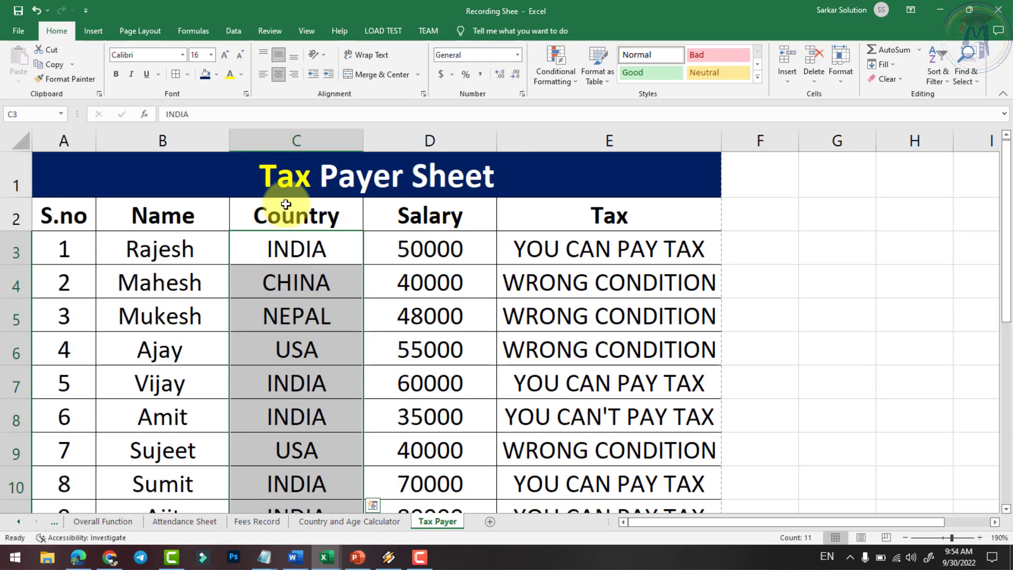
pyautogui.click(557, 78)
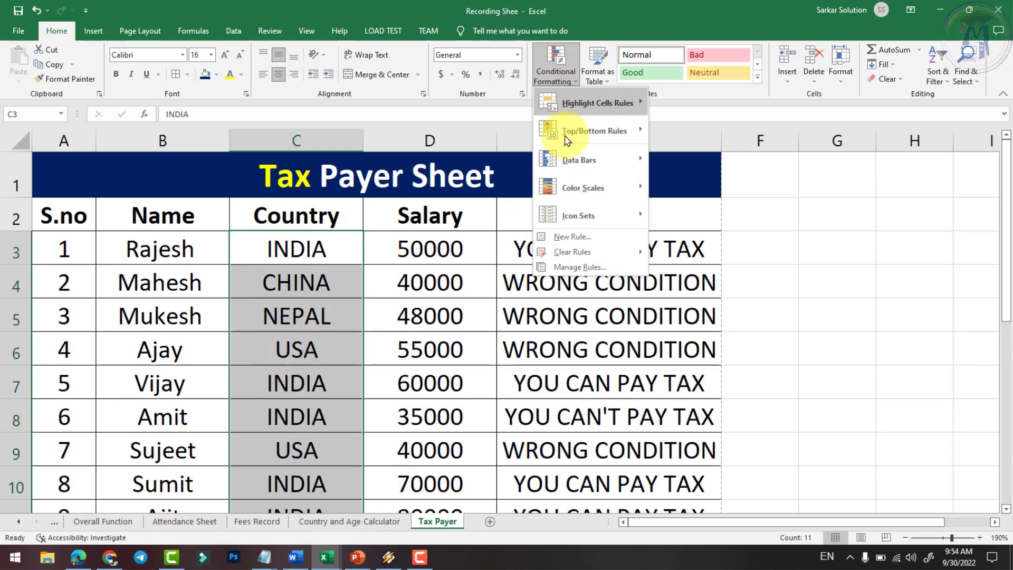
pyautogui.click(572, 236)
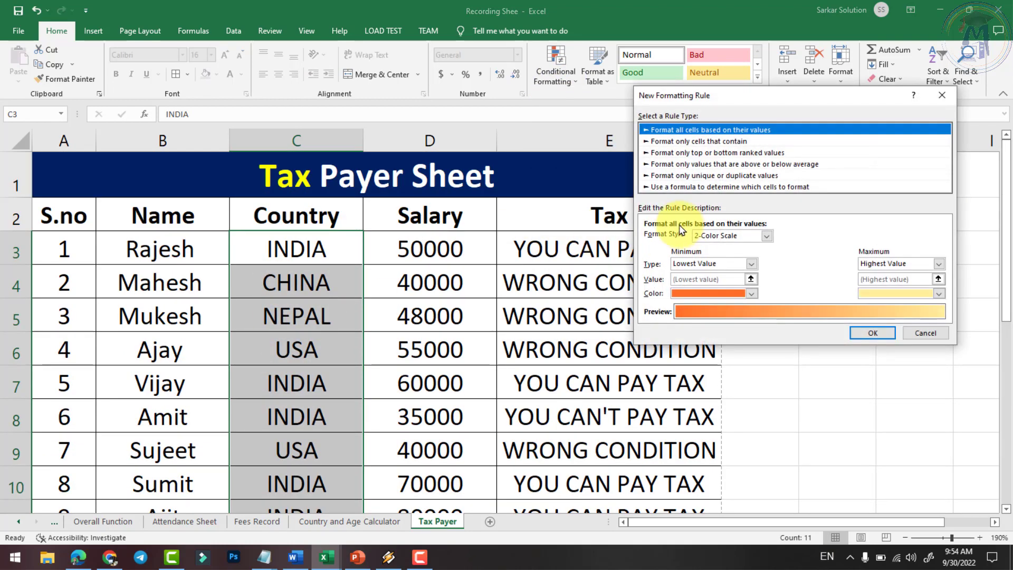
pyautogui.click(681, 142)
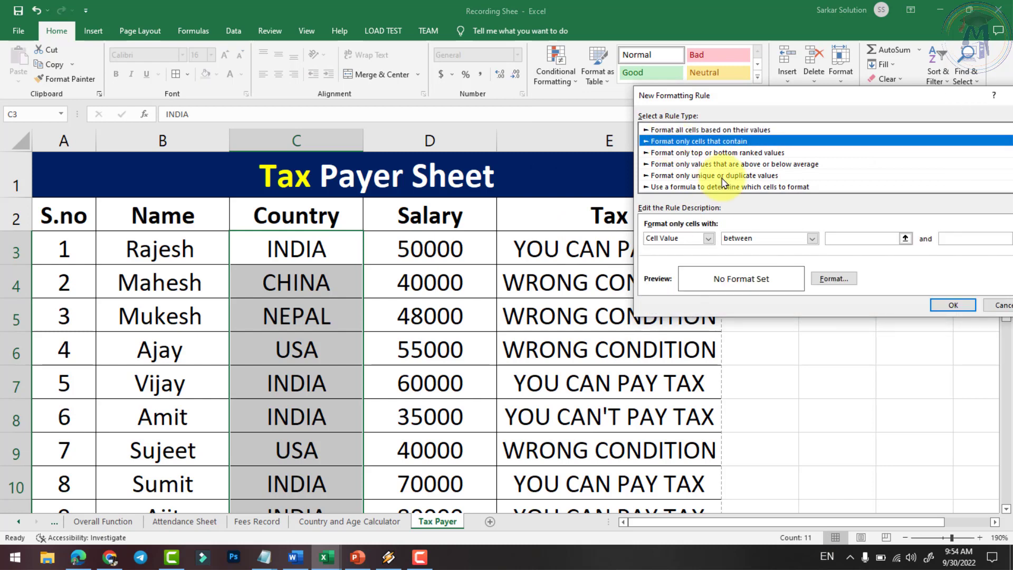
pyautogui.click(755, 238)
pyautogui.click(750, 259)
pyautogui.click(855, 239)
pyautogui.write('INDIA')
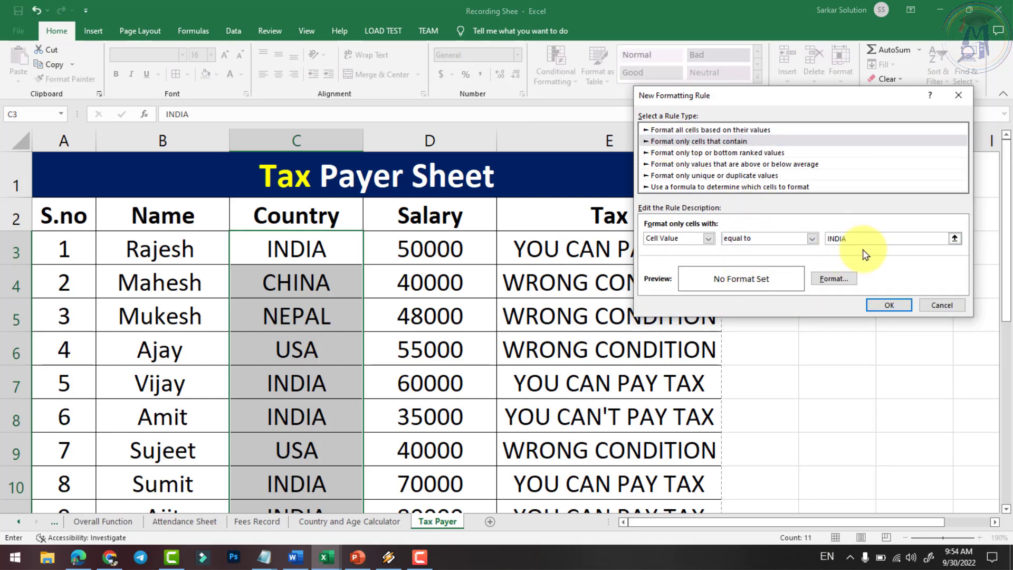
pyautogui.click(834, 278)
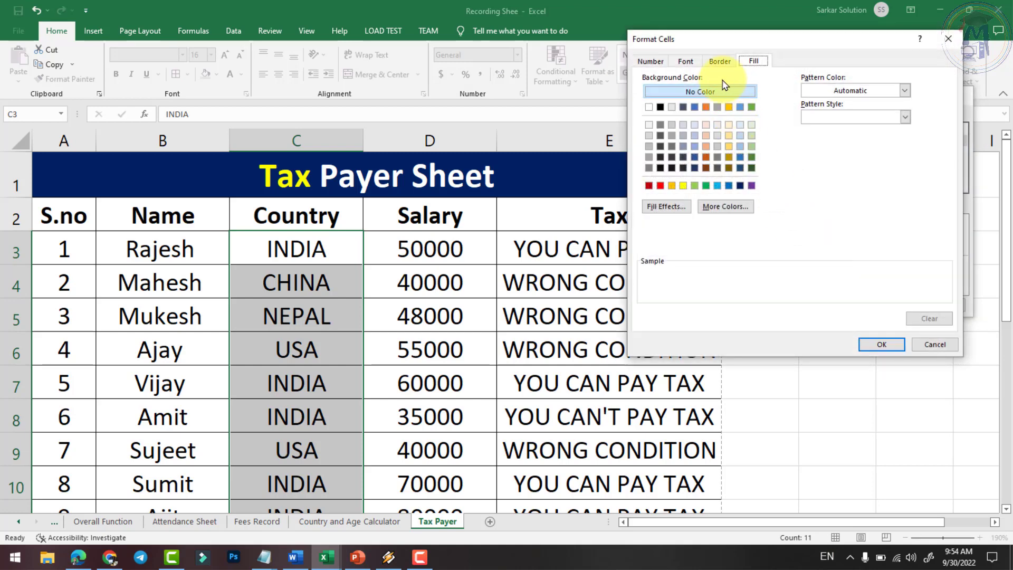
pyautogui.click(706, 185)
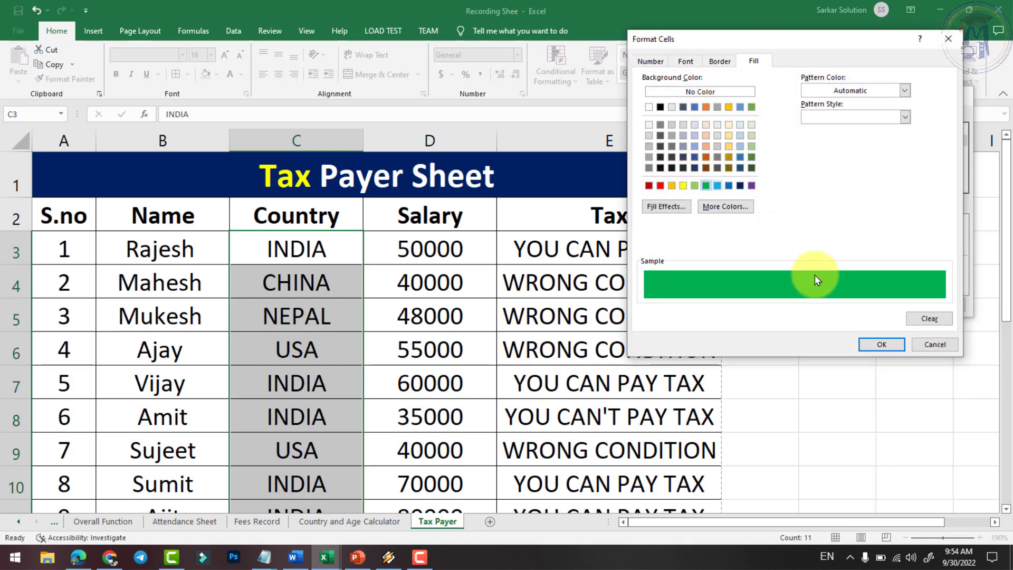
pyautogui.click(882, 344)
pyautogui.click(899, 307)
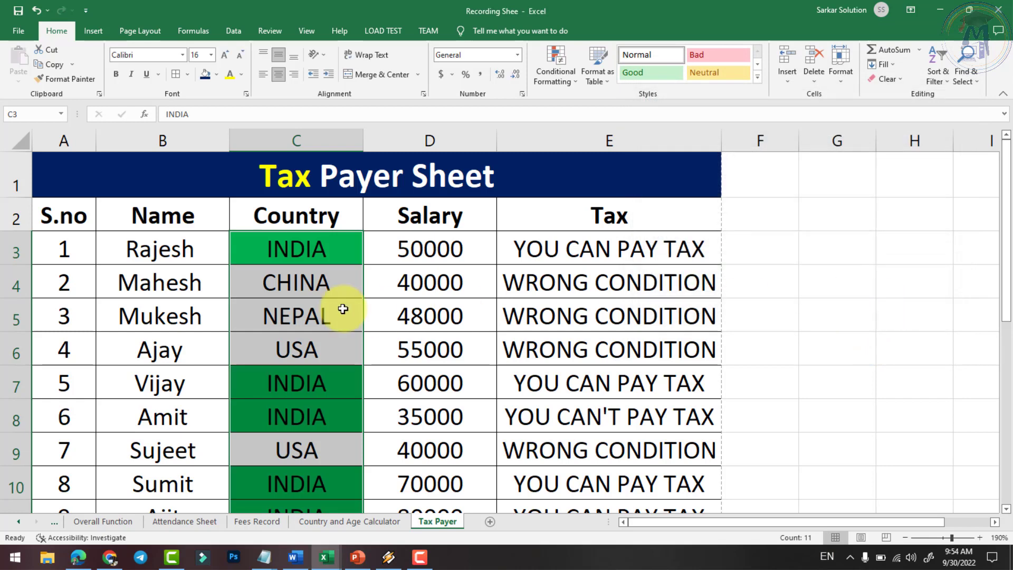
# Deselect the Country range and select the tax formula in E3
pyautogui.scroll(-3, 344, 310)
pyautogui.scroll(3, 349, 310)
pyautogui.click(312, 253)
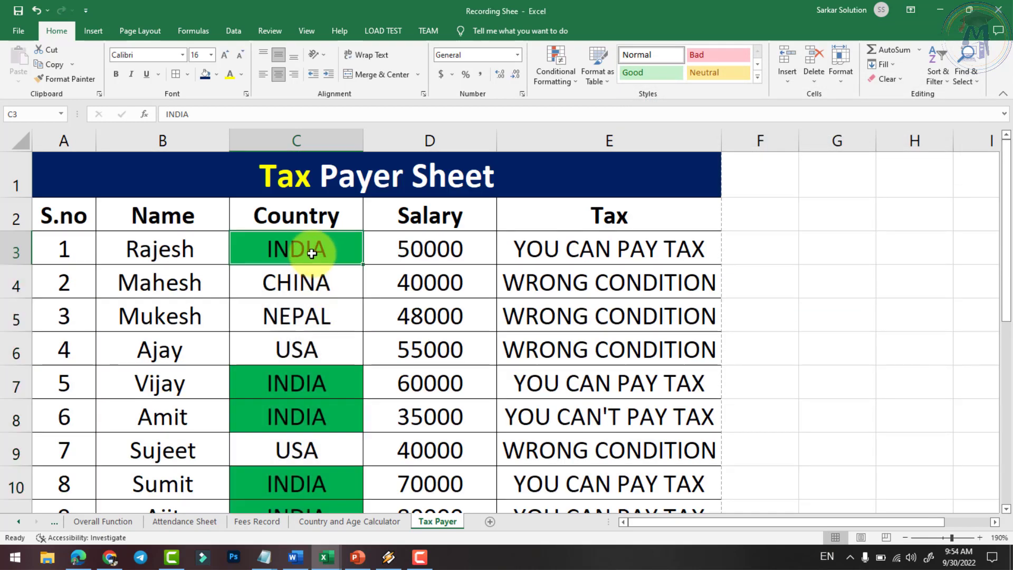
pyautogui.click(563, 251)
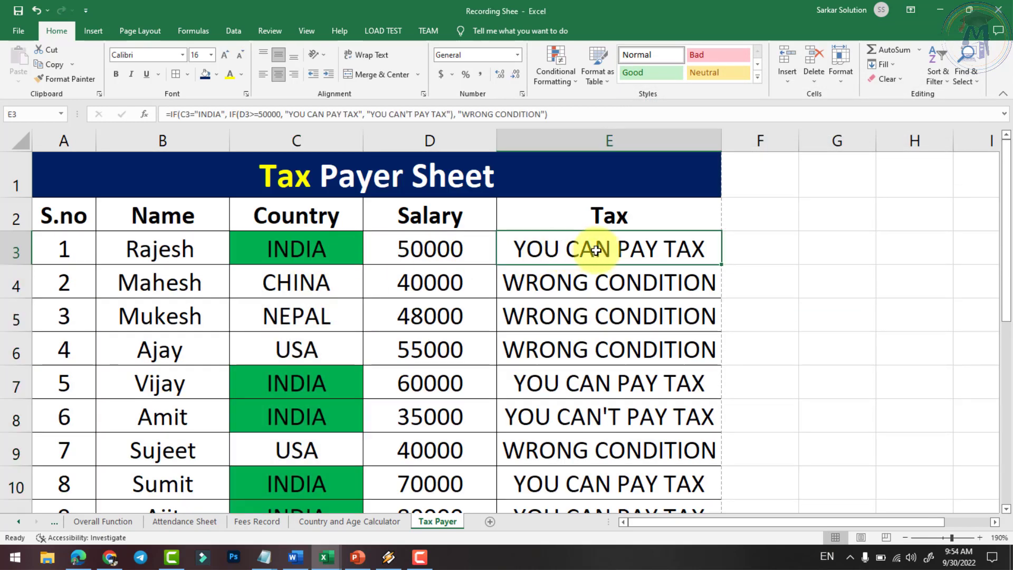
# Select the Tax results and start a new rule formatting cells whose value equals a given text
pyautogui.moveTo(610, 250)
pyautogui.mouseDown()
pyautogui.moveTo(624, 479)
pyautogui.moveTo(632, 442)
pyautogui.mouseUp()
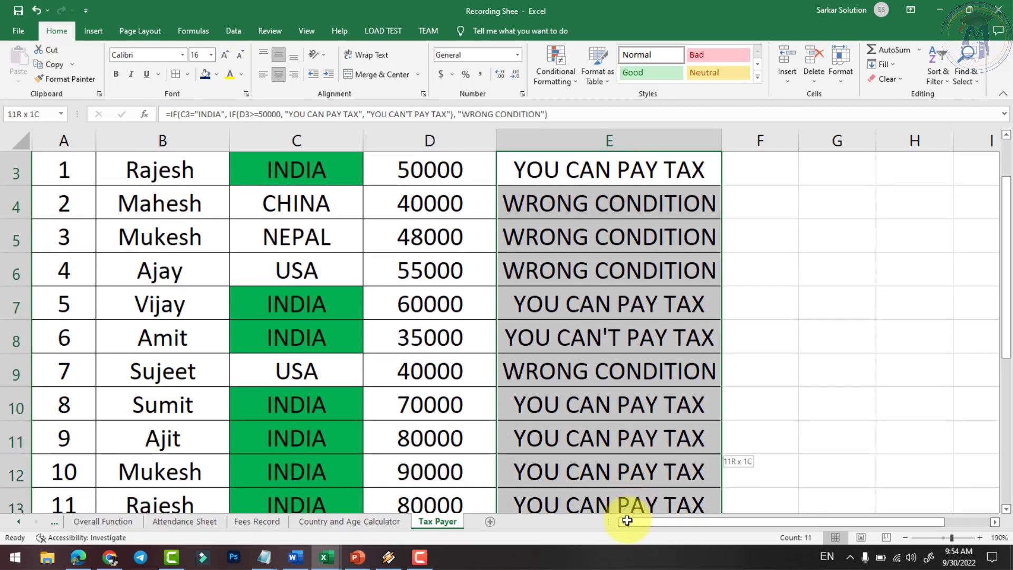
pyautogui.scroll(2, 561, 353)
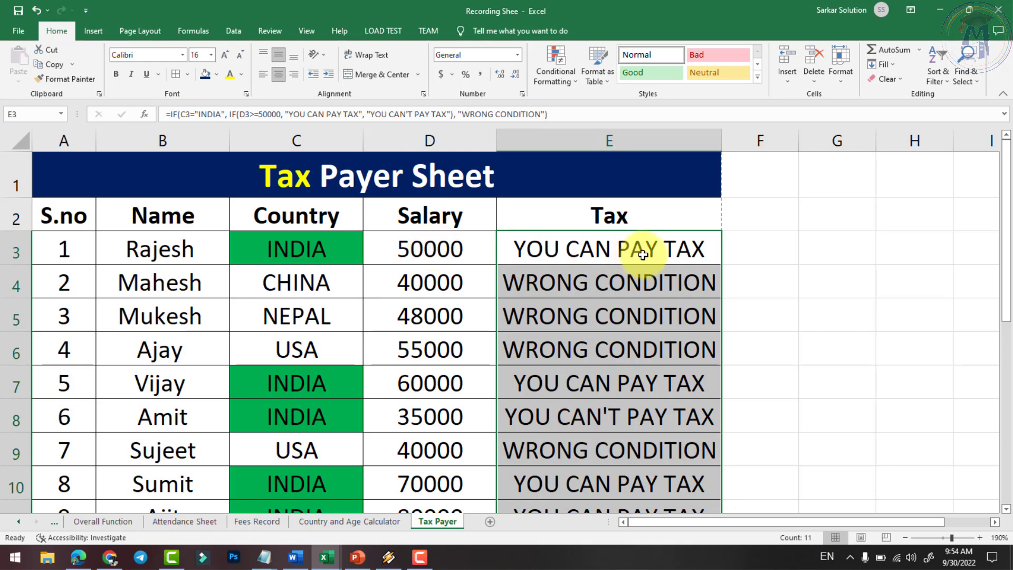
pyautogui.scroll(-1, 648, 296)
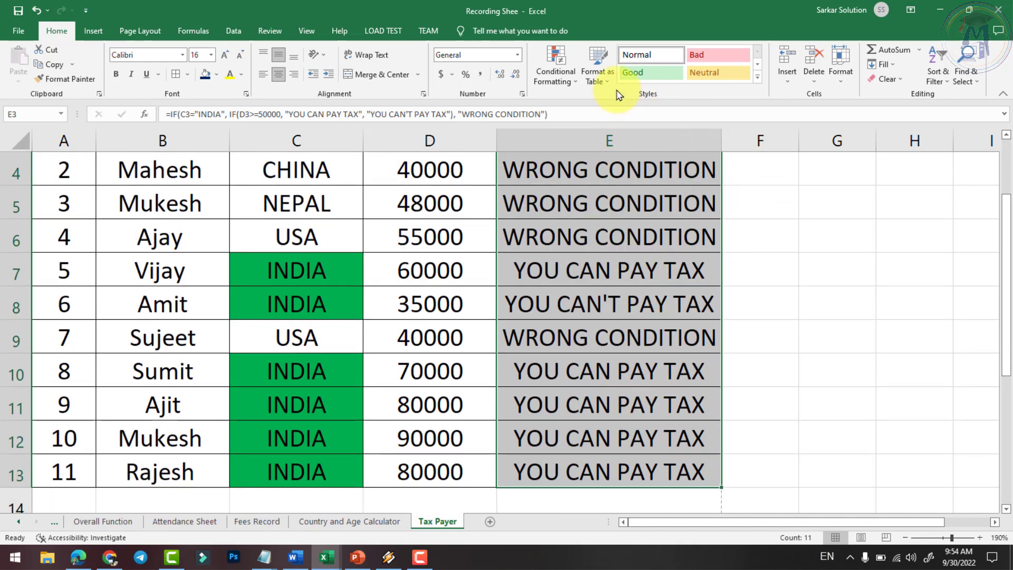
pyautogui.click(554, 73)
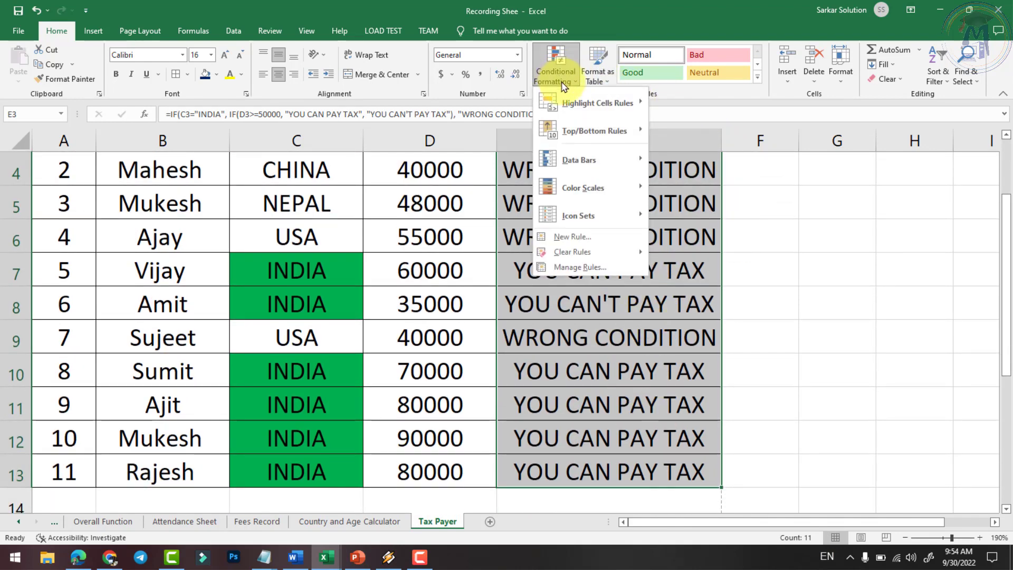
pyautogui.click(591, 240)
pyautogui.click(695, 127)
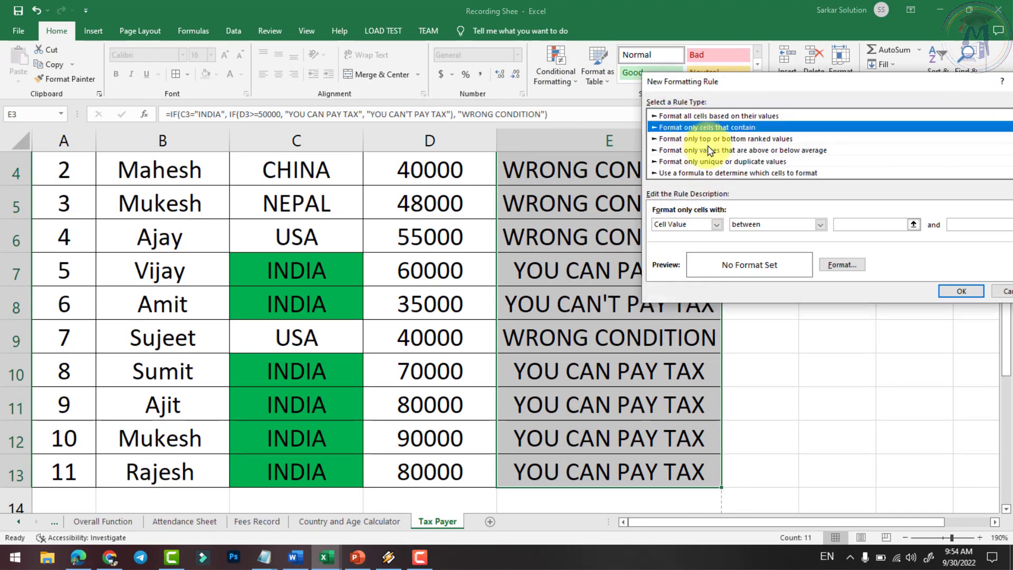
pyautogui.click(821, 224)
pyautogui.click(764, 254)
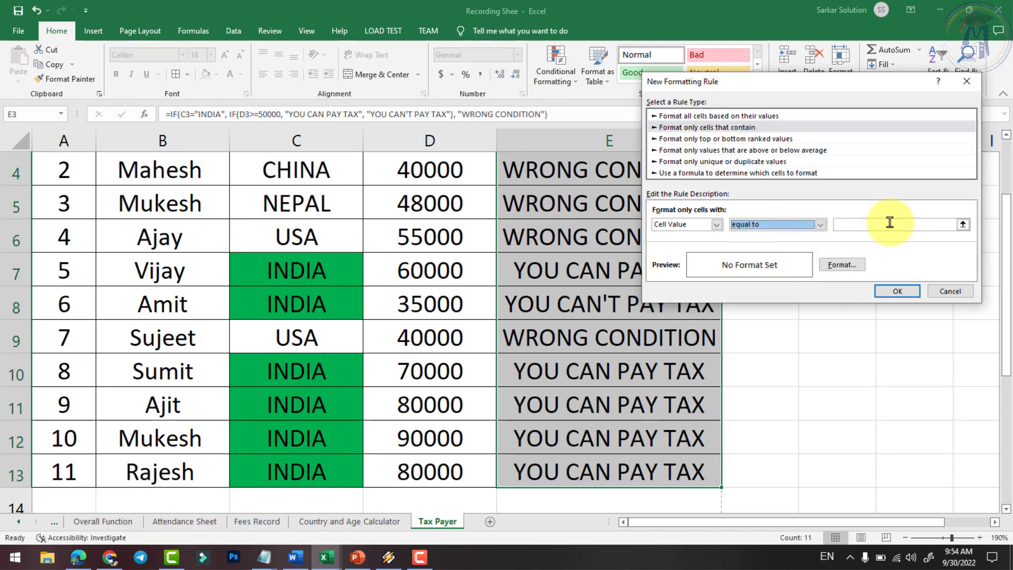
# Match 'YOU CAN PAY TAX' and give those cells a green fill
pyautogui.click(897, 223)
pyautogui.write('YOU CAN PAY TAX')
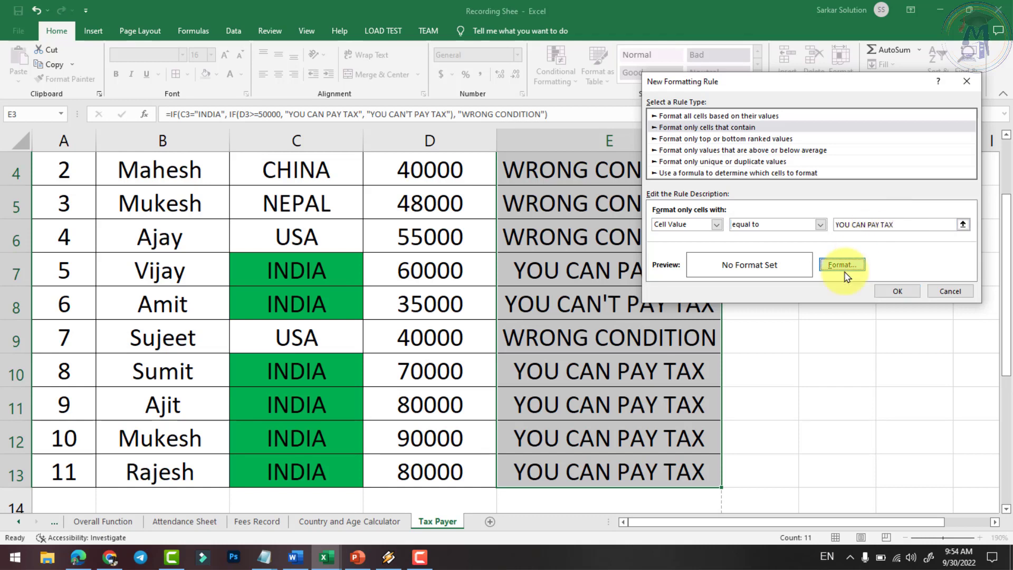
pyautogui.click(842, 264)
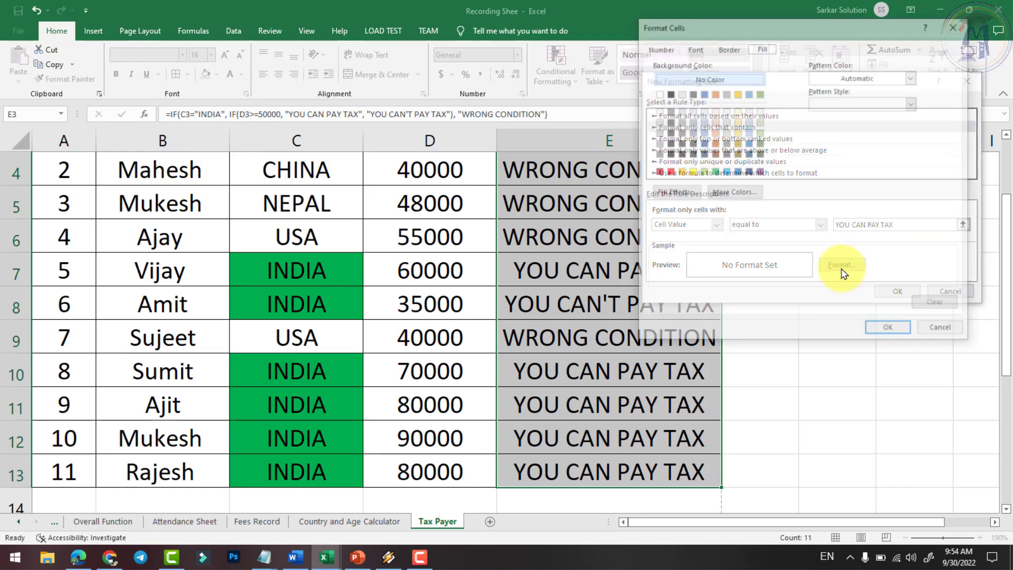
pyautogui.click(705, 173)
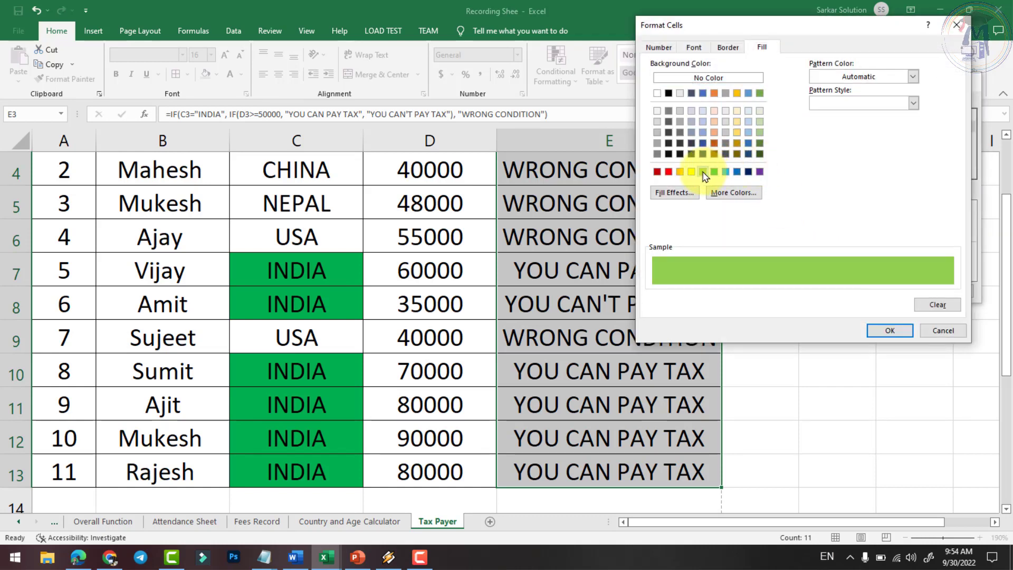
pyautogui.click(897, 330)
pyautogui.click(896, 292)
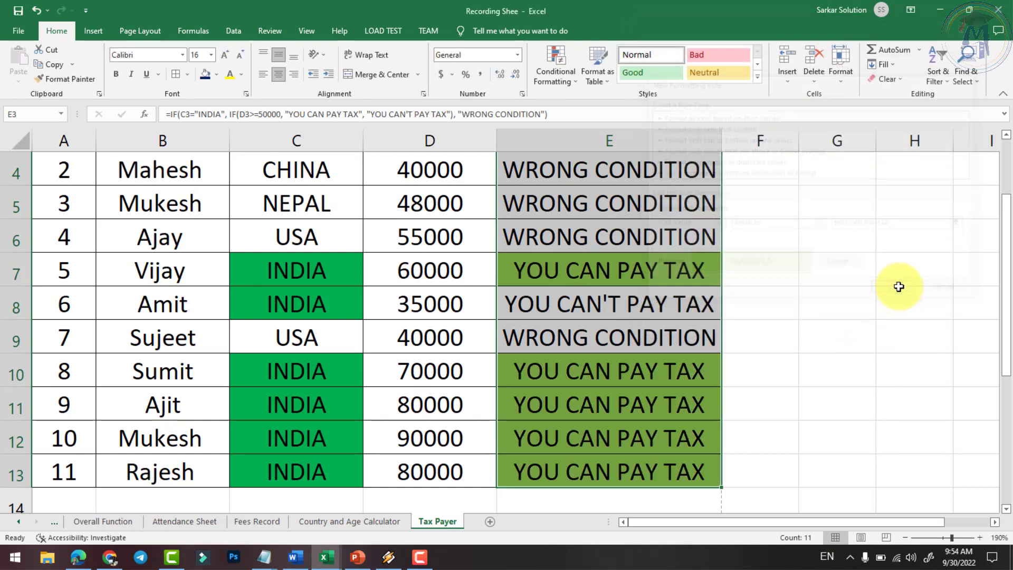
# Check the coloured results and reselect the Tax cells E3:E13
pyautogui.scroll(1, 586, 212)
pyautogui.scroll(-1, 587, 208)
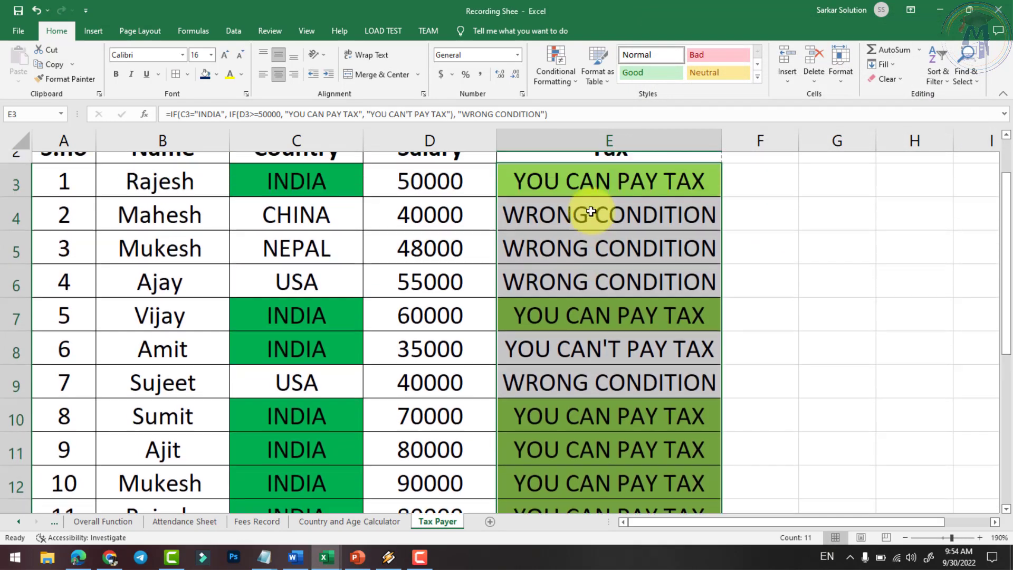
pyautogui.scroll(1, 591, 214)
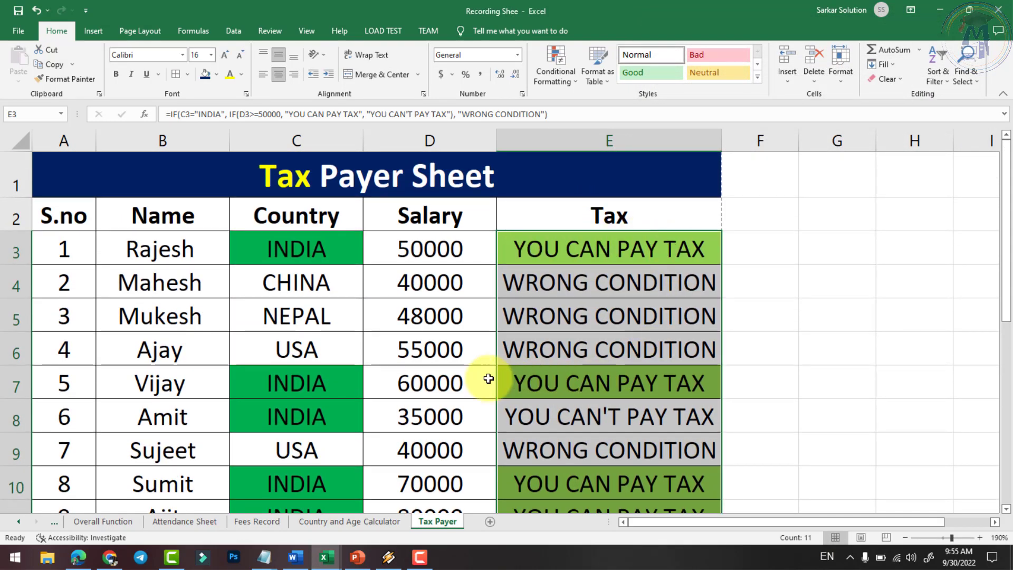
pyautogui.scroll(-1, 449, 381)
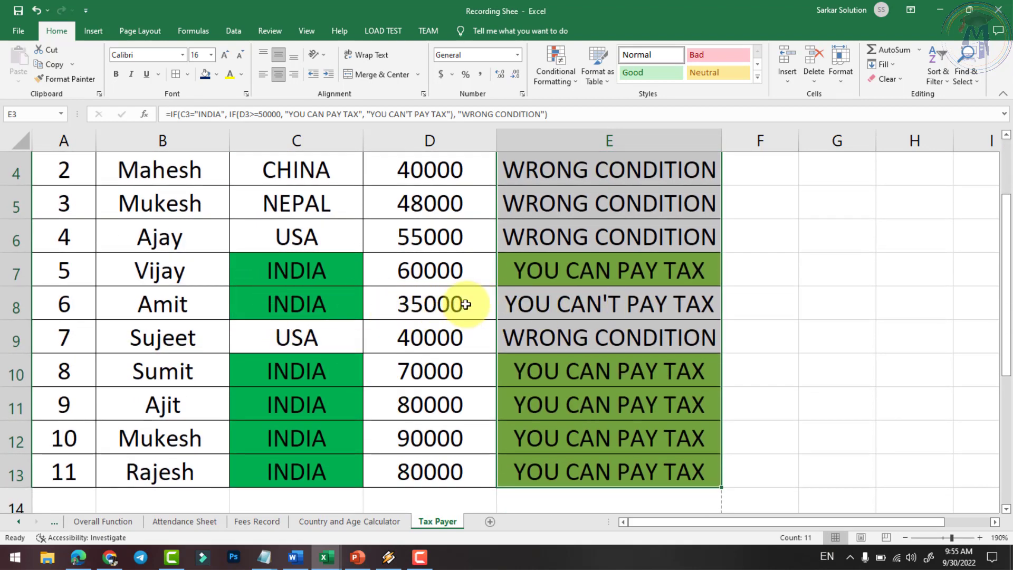
pyautogui.click(643, 309)
pyautogui.scroll(1, 644, 319)
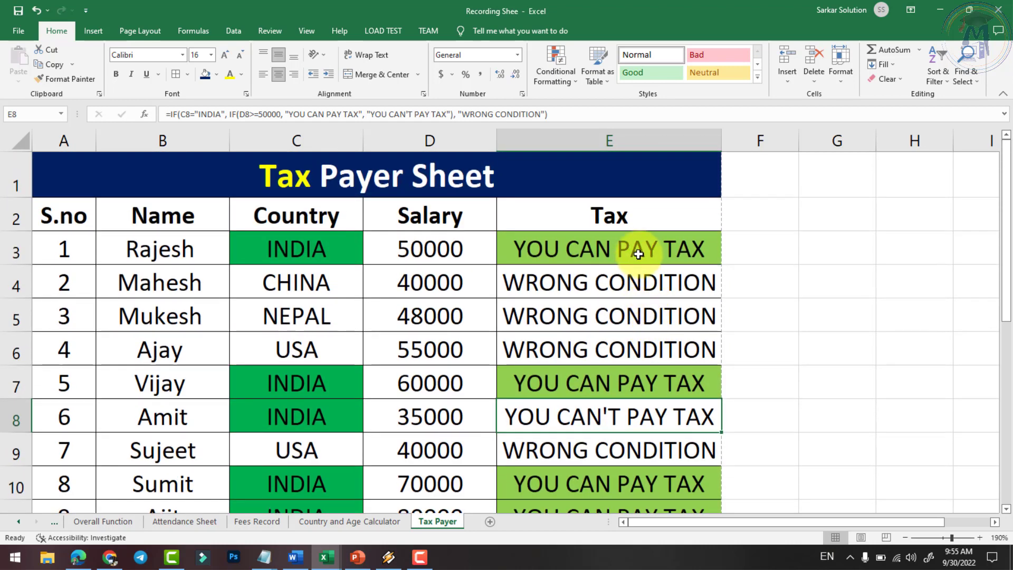
pyautogui.moveTo(638, 254); pyautogui.dragTo(630, 471)
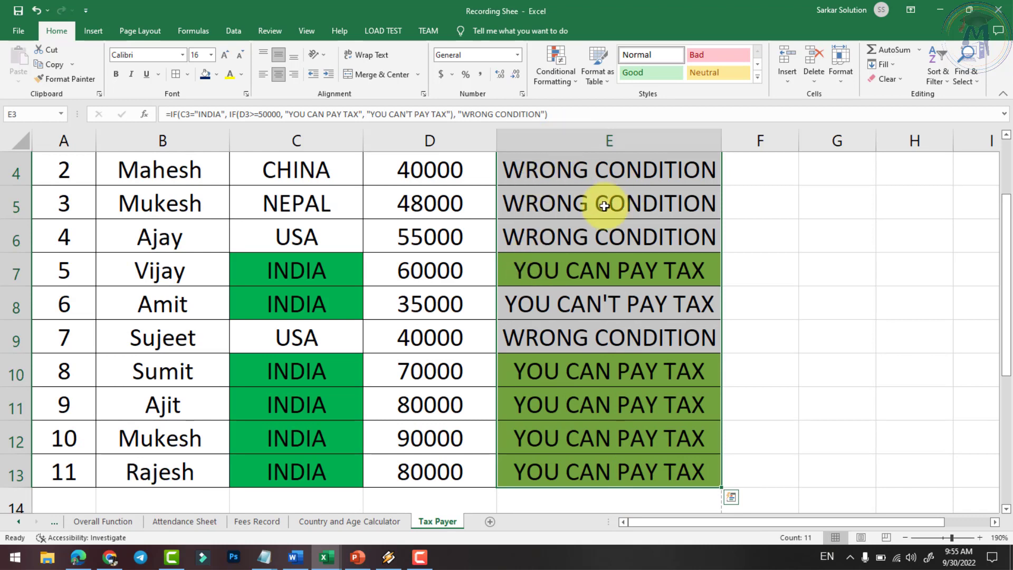
# Create another 'cells that contain' rule with Cell Value equal to 'YOU CAN'T PAY TAX'
pyautogui.click(560, 78)
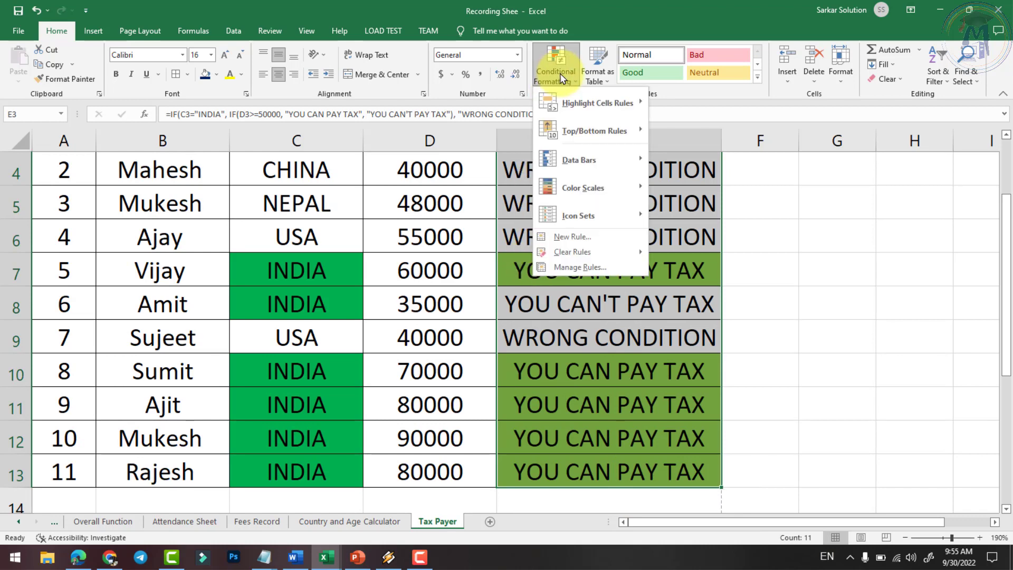
pyautogui.click(575, 236)
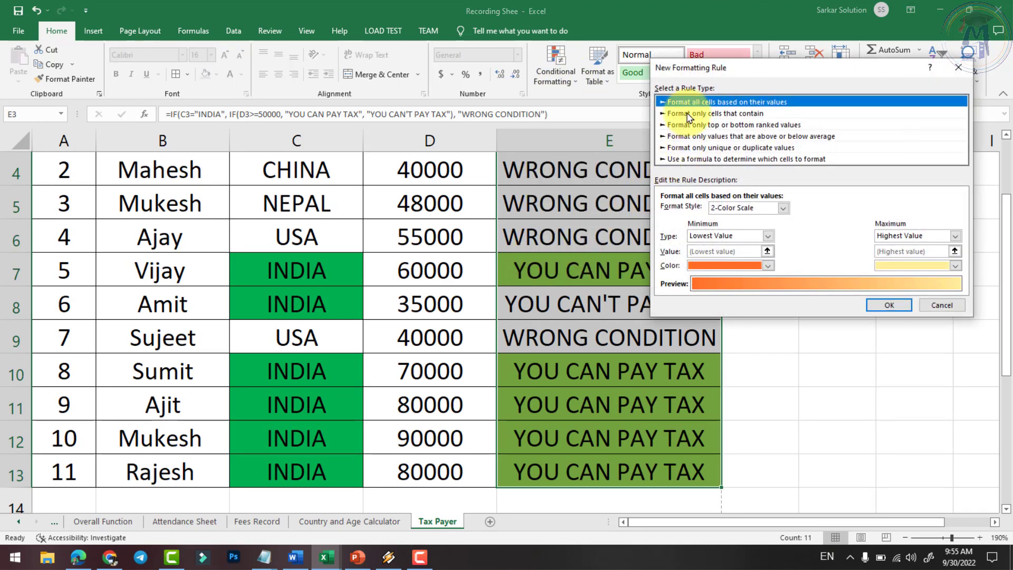
pyautogui.click(688, 114)
pyautogui.click(828, 210)
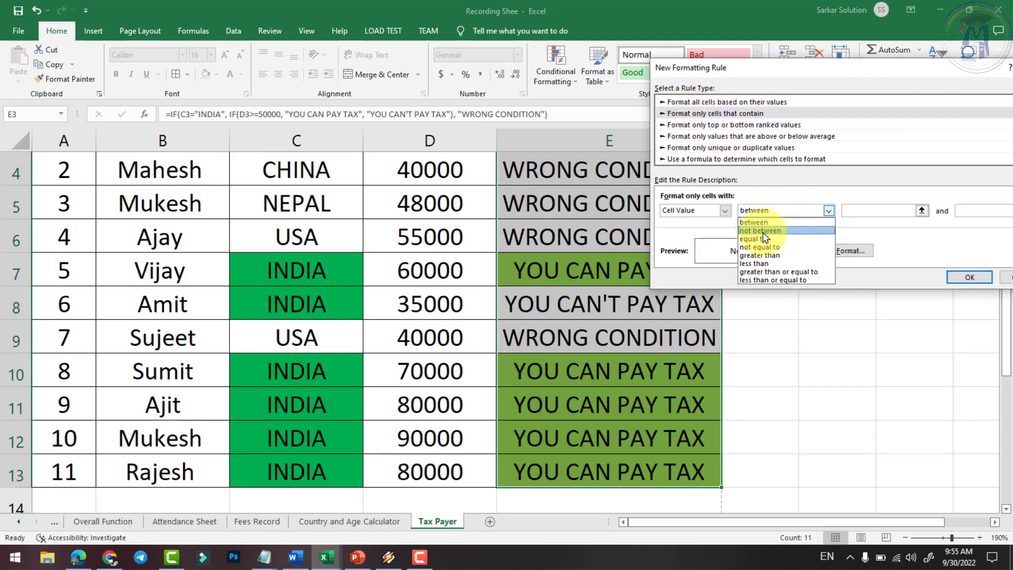
pyautogui.click(764, 238)
pyautogui.click(868, 214)
pyautogui.write("YOU CAN'T PAY TAX")
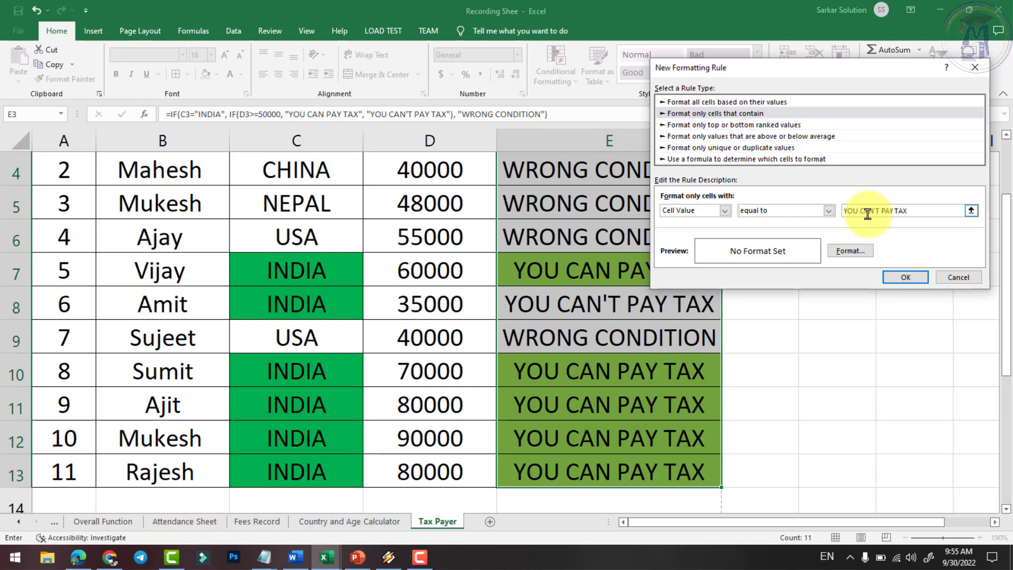
# Give the matching cells a light tan fill, apply it, and reselect the Tax column
pyautogui.click(850, 252)
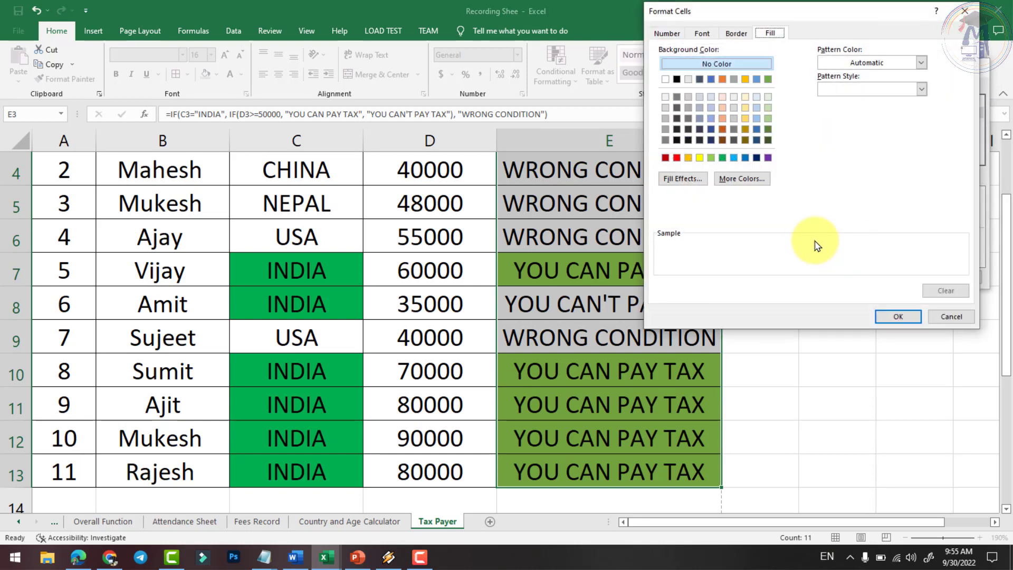
pyautogui.click(897, 317)
pyautogui.click(888, 276)
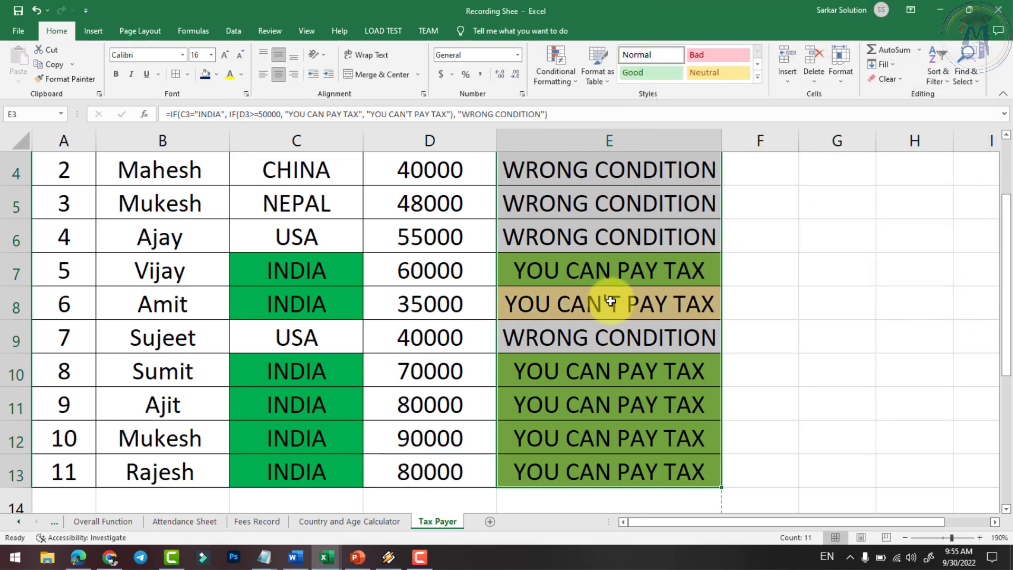
pyautogui.scroll(1, 613, 300)
pyautogui.scroll(-2, 612, 295)
pyautogui.scroll(2, 612, 274)
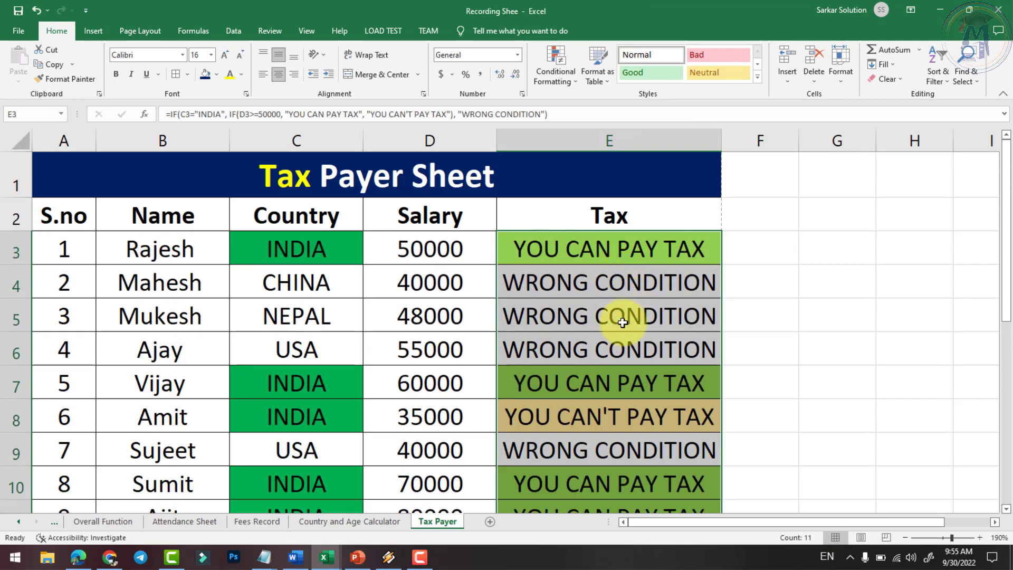
pyautogui.moveTo(616, 246)
pyautogui.mouseDown()
pyautogui.moveTo(627, 491)
pyautogui.moveTo(633, 441)
pyautogui.mouseUp()
# Create a new 'cells that contain' rule with Cell Value equal to 'WRONG CONDITION'
pyautogui.click(566, 71)
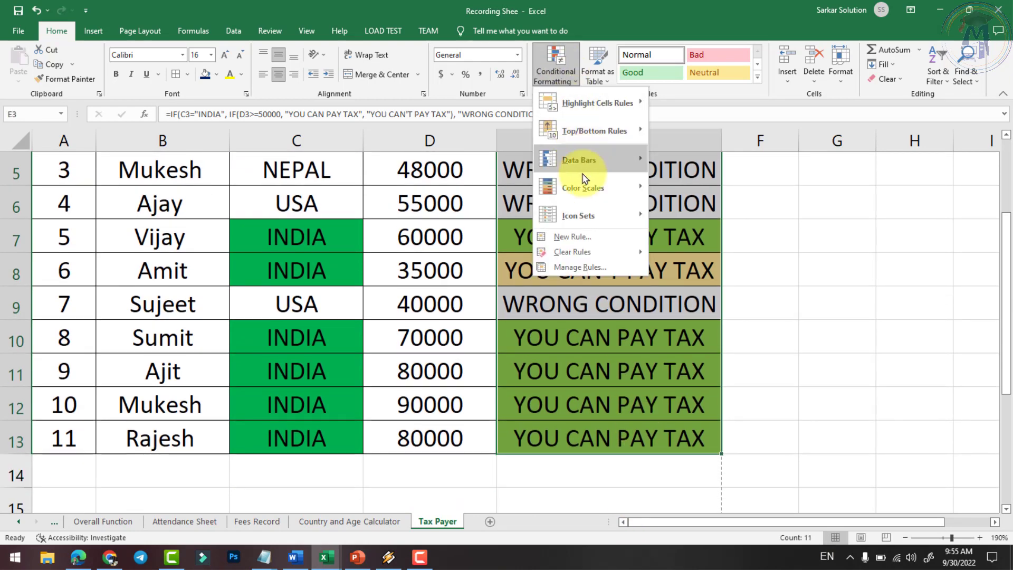
pyautogui.click(584, 230)
pyautogui.click(699, 101)
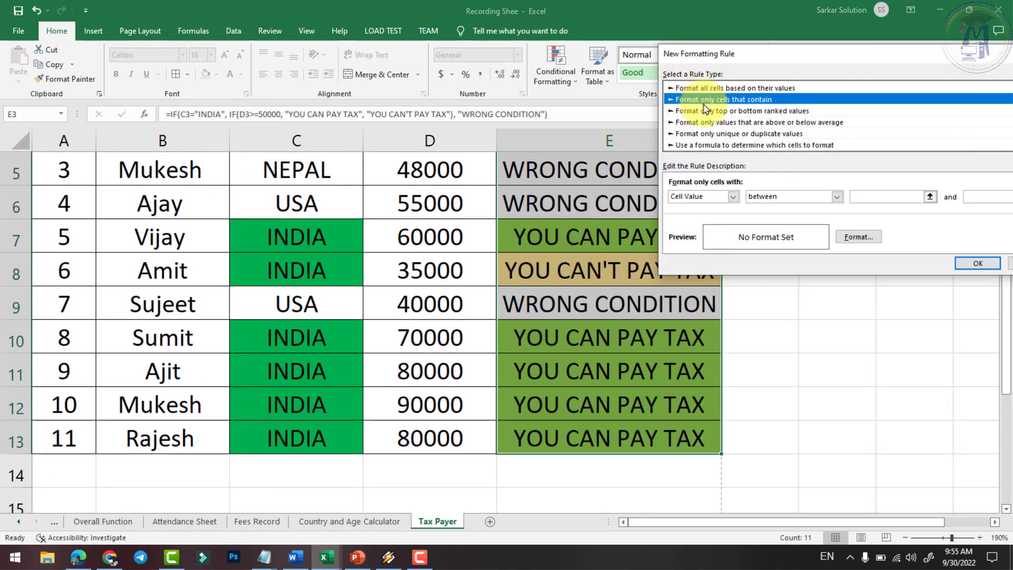
pyautogui.click(837, 196)
pyautogui.click(781, 225)
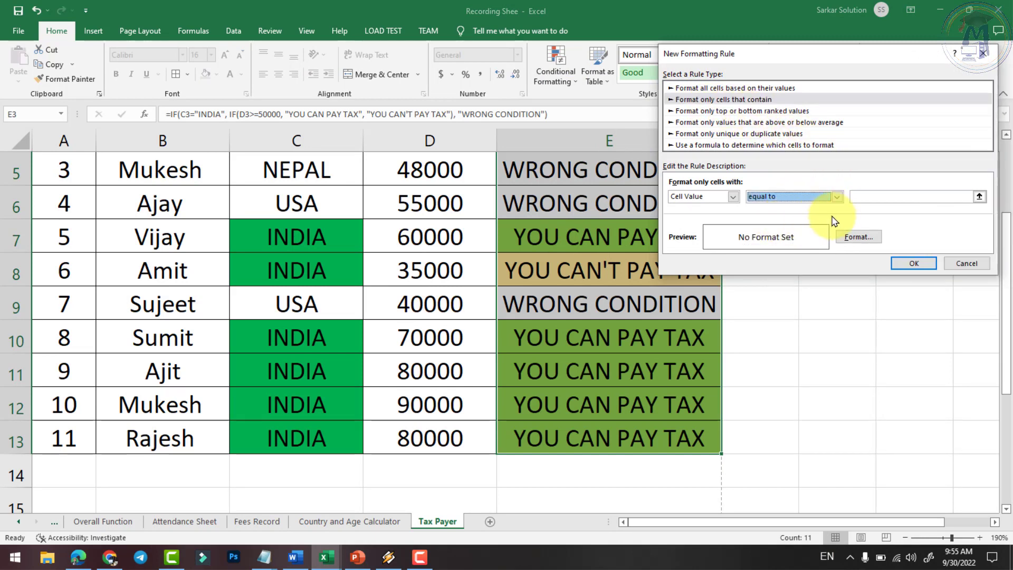
pyautogui.click(881, 199)
pyautogui.write('WRONG CONDITION')
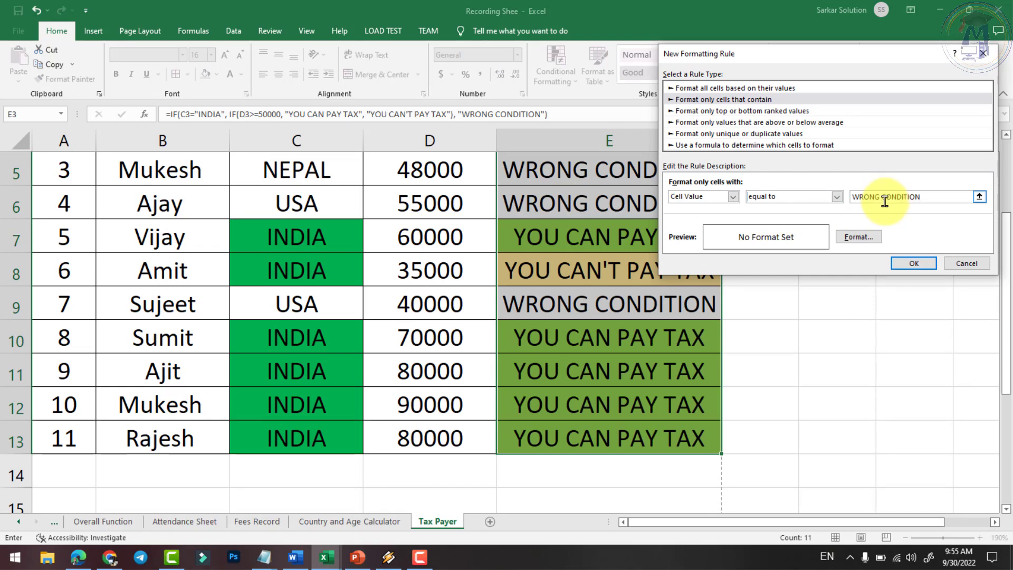
# Give the WRONG CONDITION cells a red fill and apply the rule to the Tax column
pyautogui.click(863, 237)
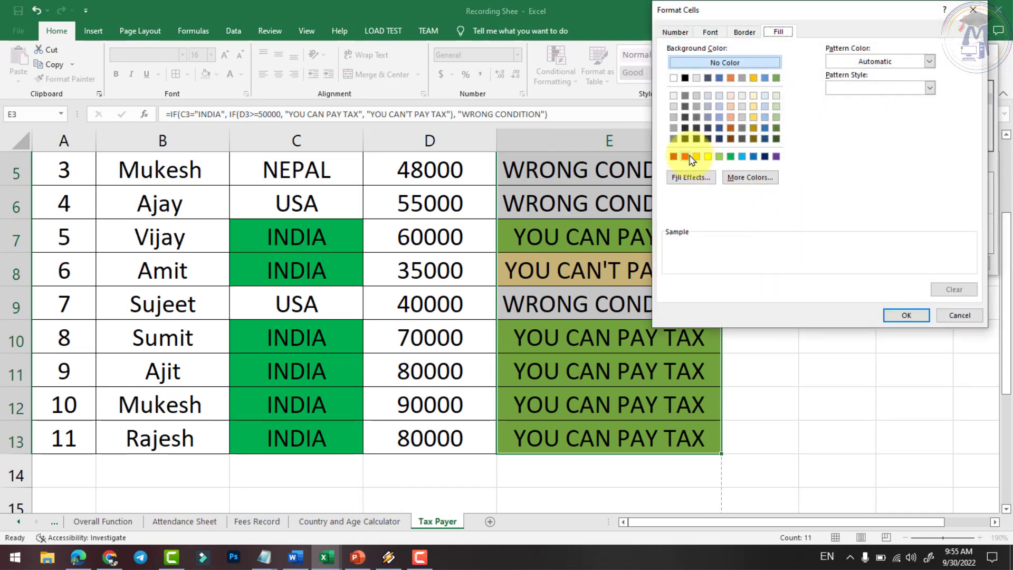
pyautogui.click(687, 156)
pyautogui.click(902, 315)
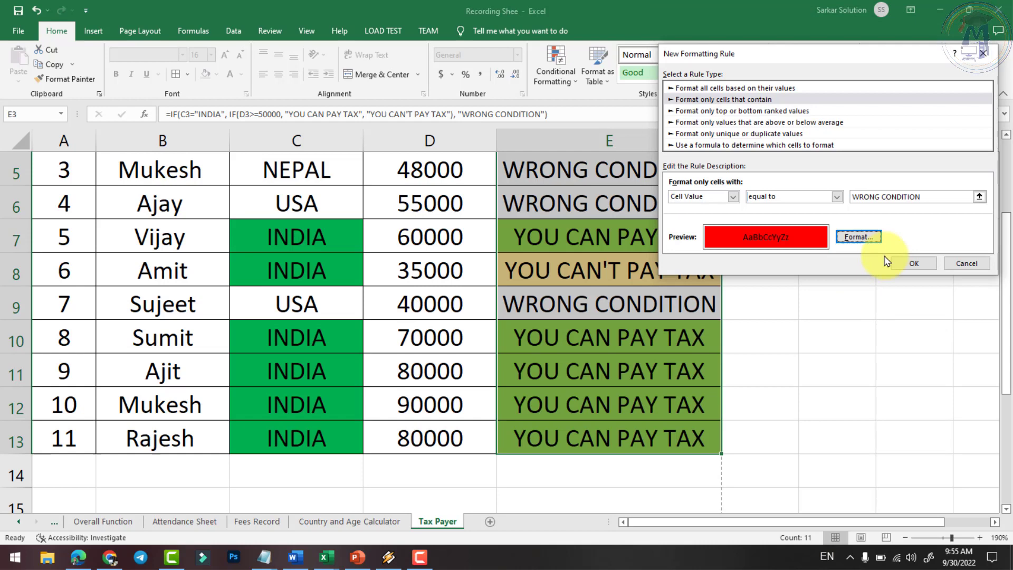
pyautogui.click(921, 265)
pyautogui.scroll(2, 541, 306)
pyautogui.scroll(-2, 543, 305)
pyautogui.scroll(1, 547, 305)
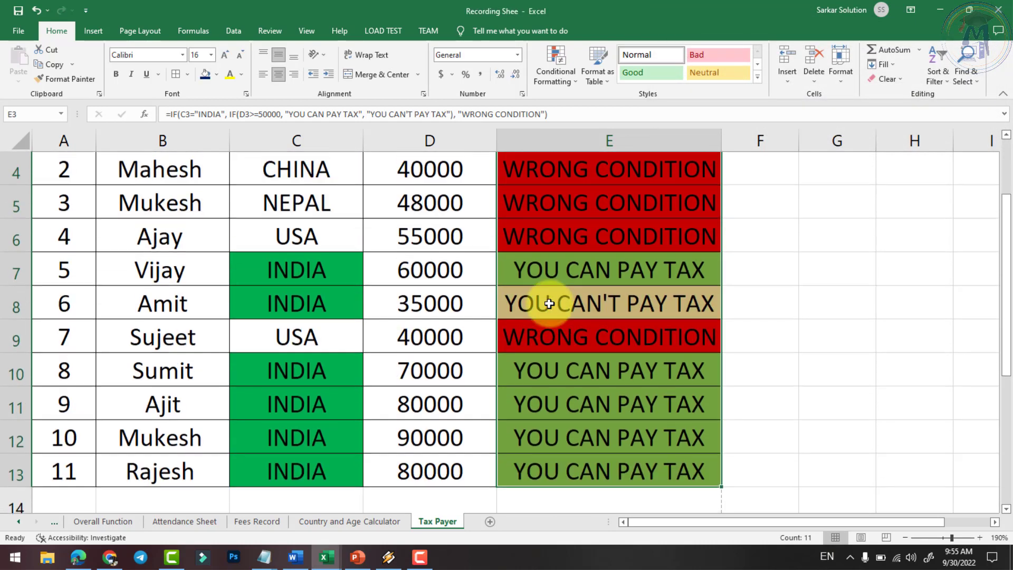
pyautogui.scroll(1, 544, 302)
pyautogui.click(343, 354)
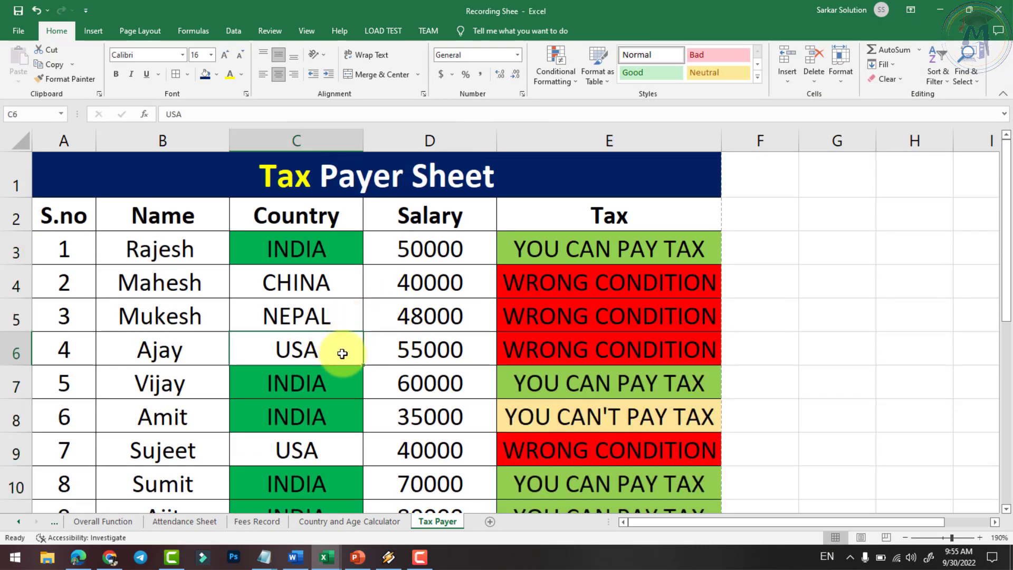
pyautogui.write('INDI')
pyautogui.press('Return')
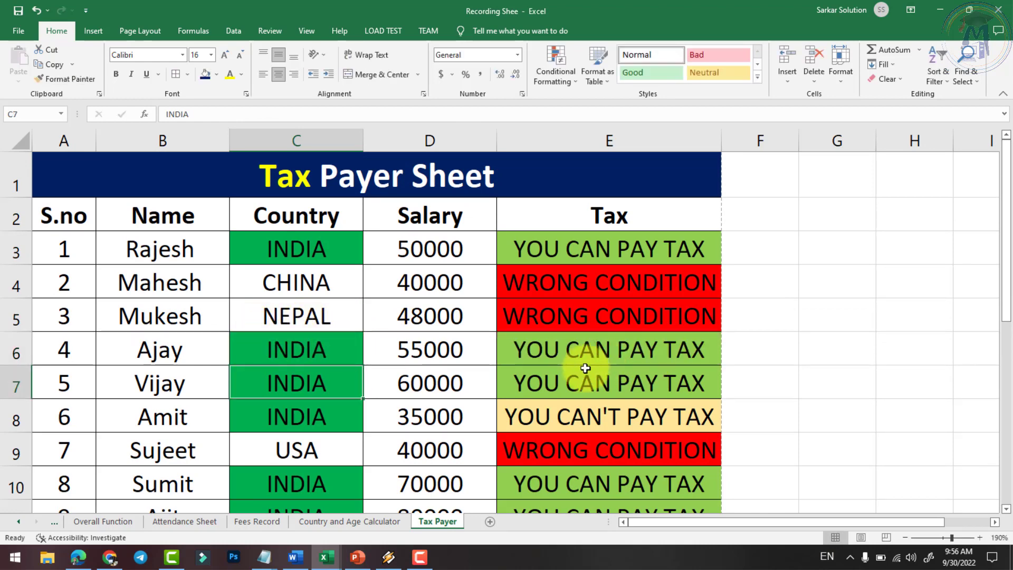
pyautogui.scroll(-1, 404, 388)
pyautogui.scroll(1, 405, 388)
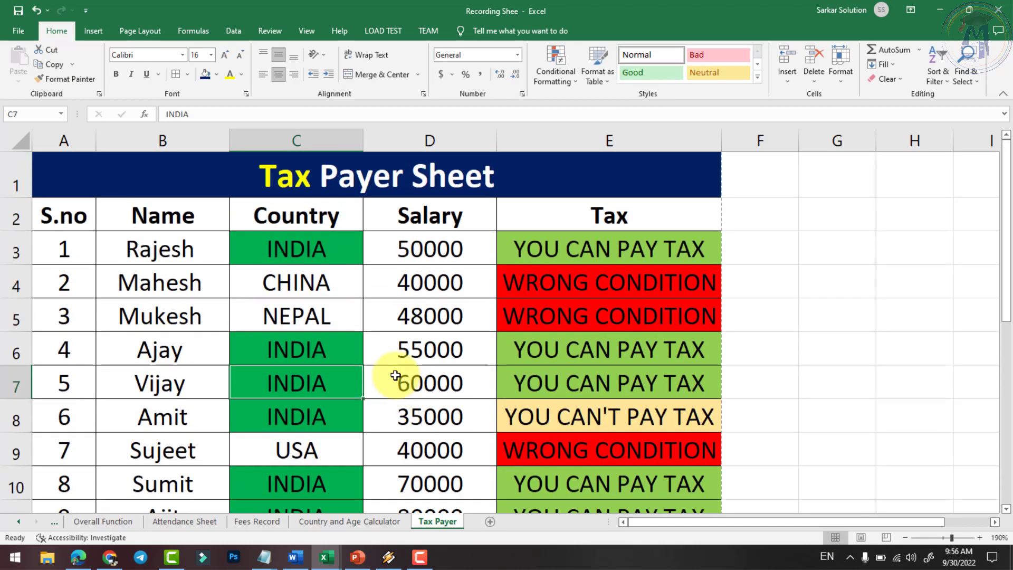
pyautogui.scroll(-1, 398, 351)
pyautogui.scroll(-1, 400, 350)
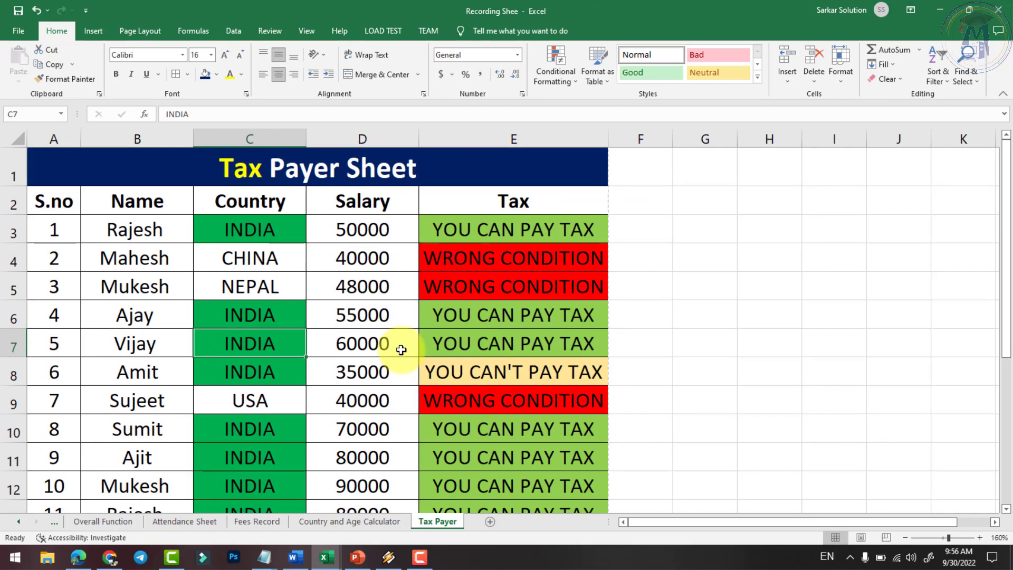
pyautogui.scroll(-1, 271, 403)
pyautogui.scroll(-1, 267, 401)
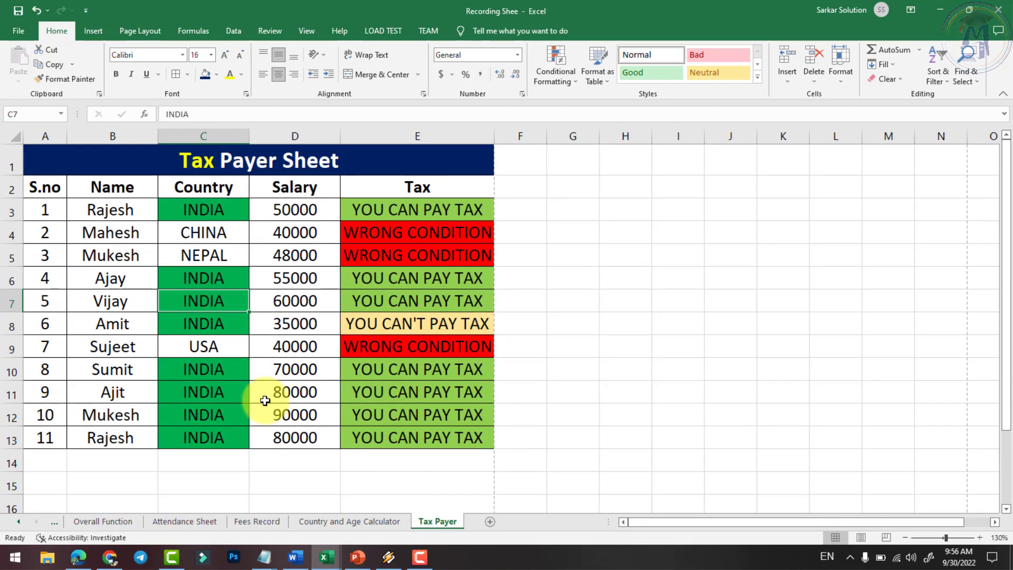
pyautogui.scroll(1, 264, 401)
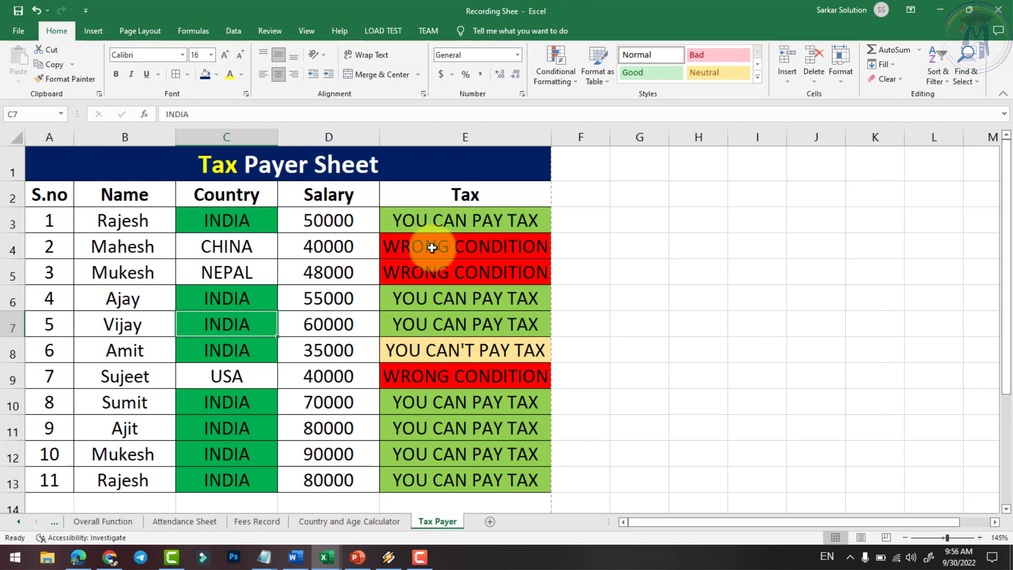
pyautogui.doubleClick(433, 246)
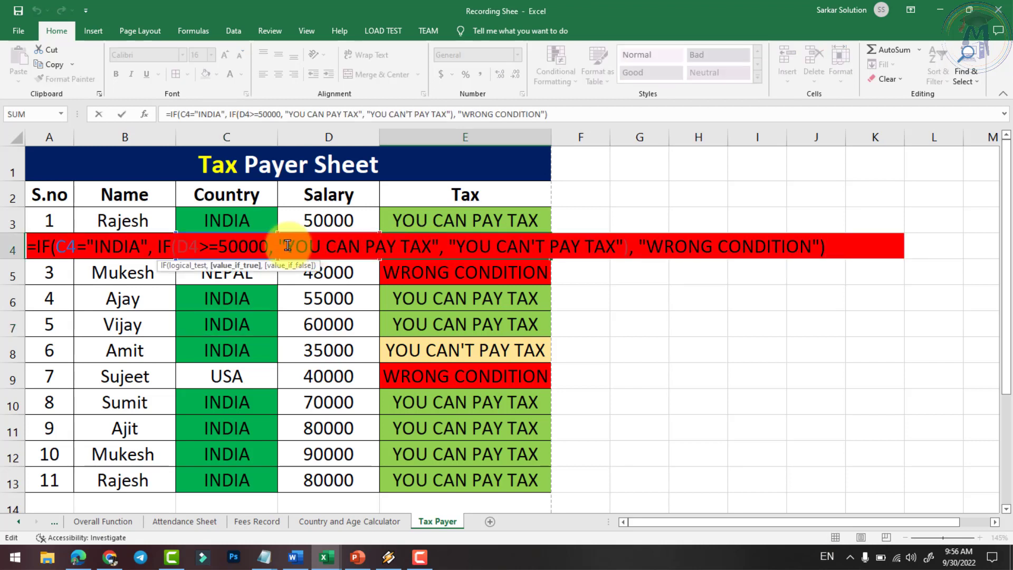
pyautogui.press('Escape')
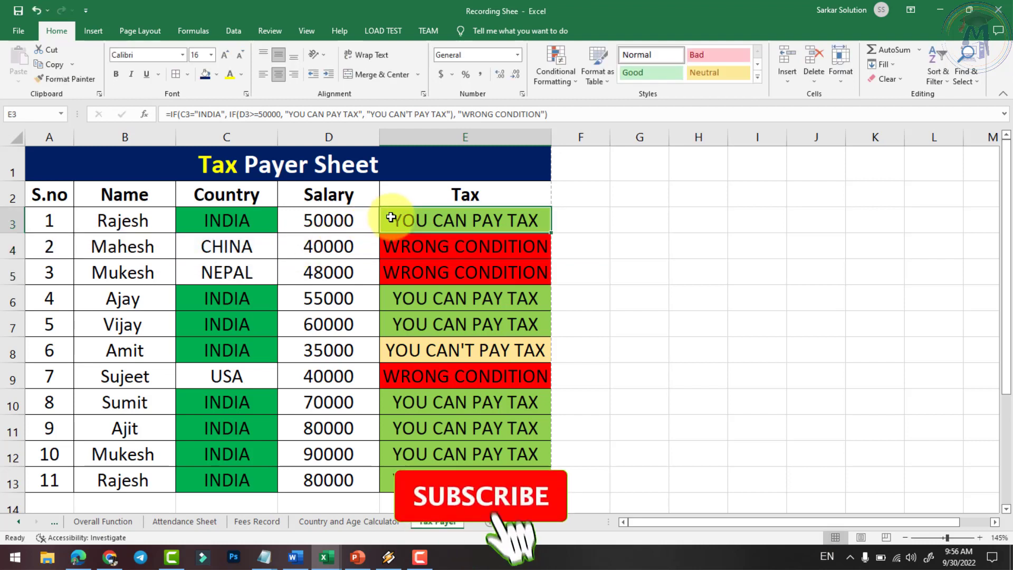
pyautogui.doubleClick(391, 220)
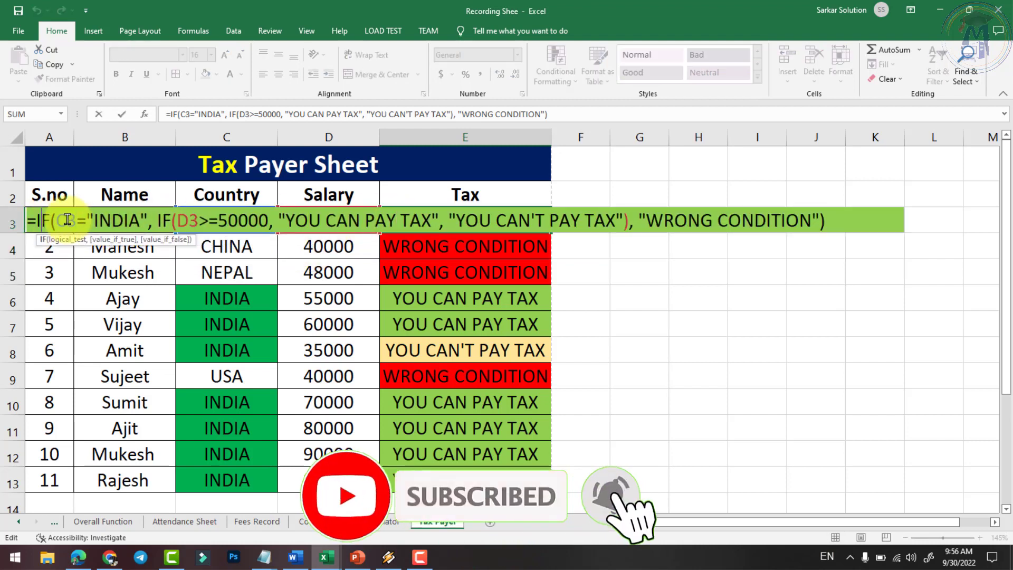
pyautogui.click(179, 225)
pyautogui.click(178, 224)
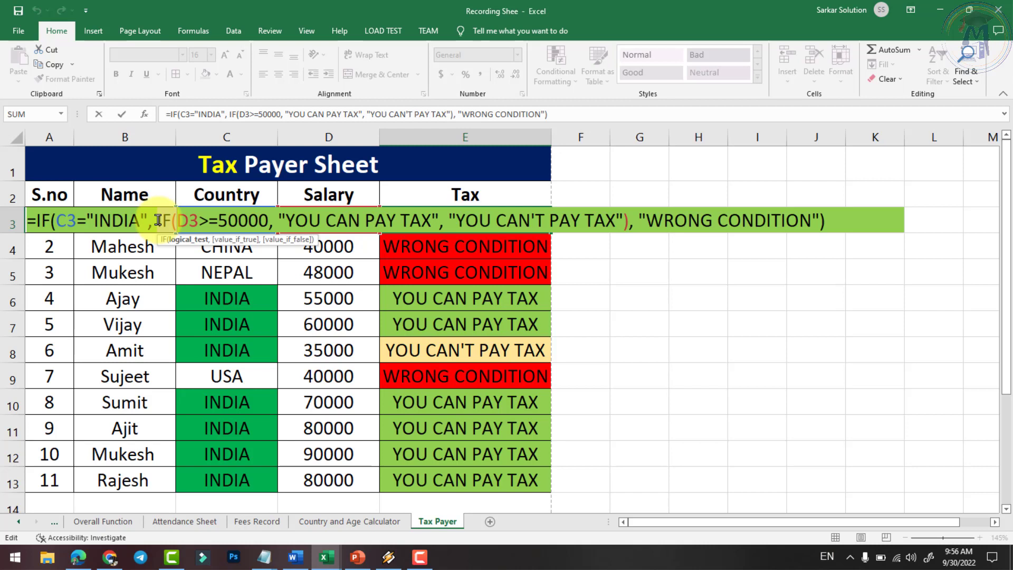
pyautogui.press('Return')
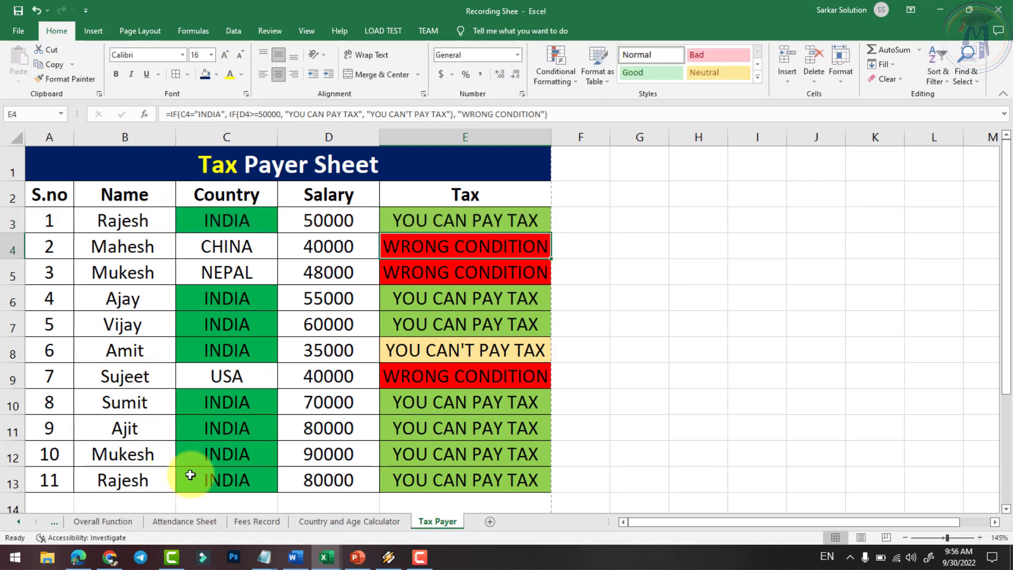
pyautogui.click(327, 297)
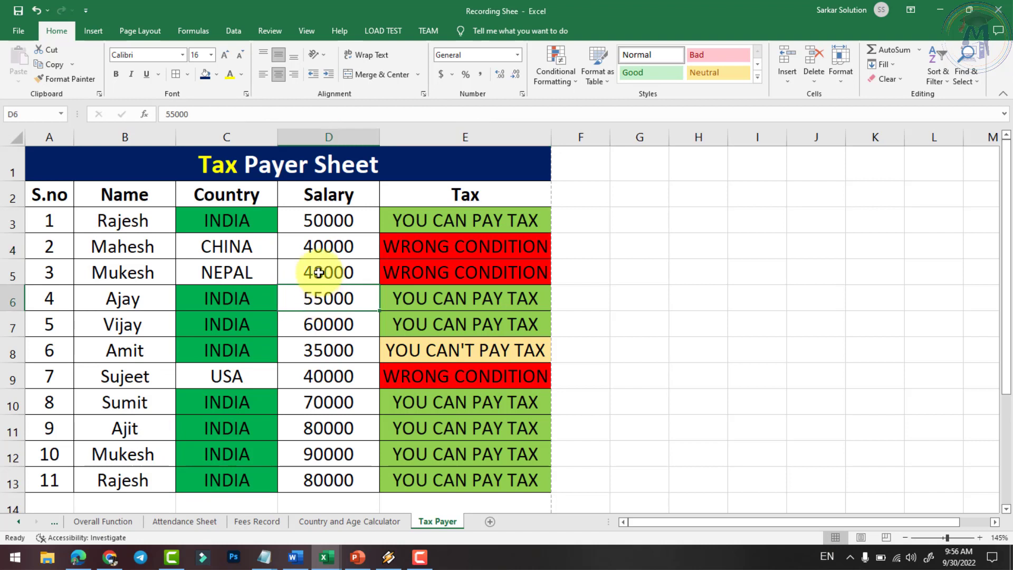
pyautogui.click(319, 273)
pyautogui.write('48000')
pyautogui.press('Return')
pyautogui.click(367, 276)
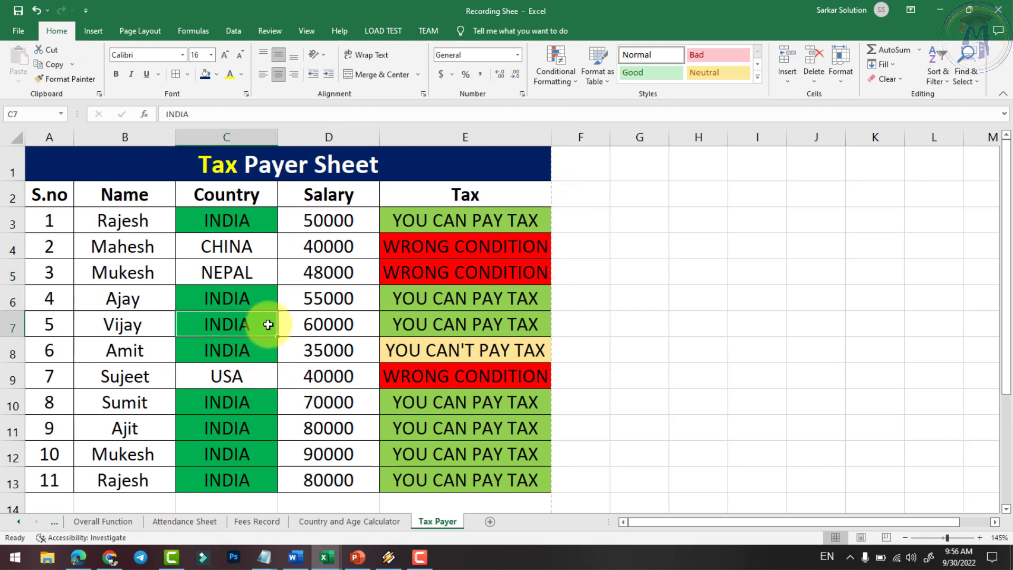
# Try the Neutral cell style on the header and first records, then undo it
pyautogui.moveTo(49, 194); pyautogui.dragTo(371, 273)
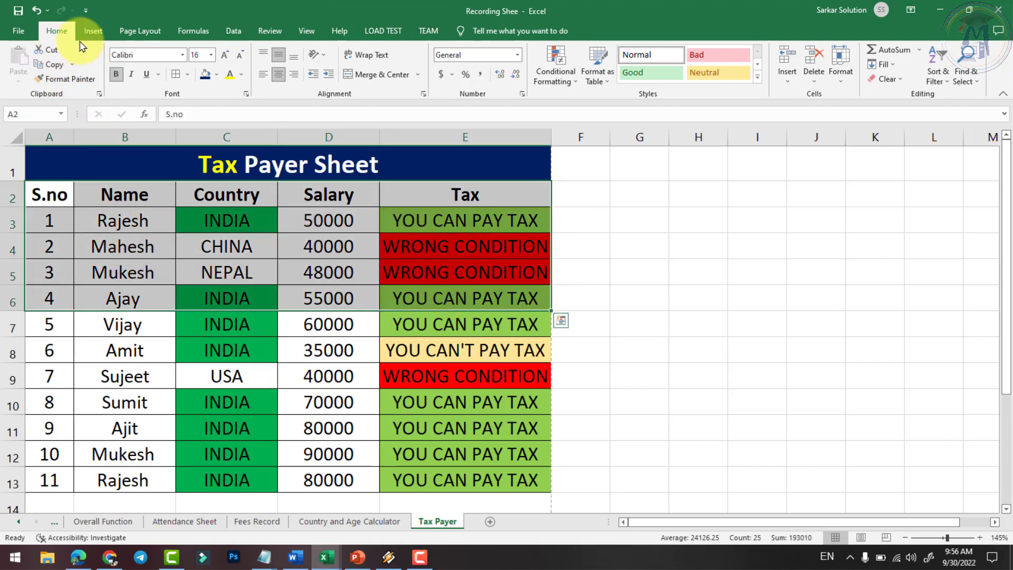
pyautogui.click(93, 31)
pyautogui.click(57, 31)
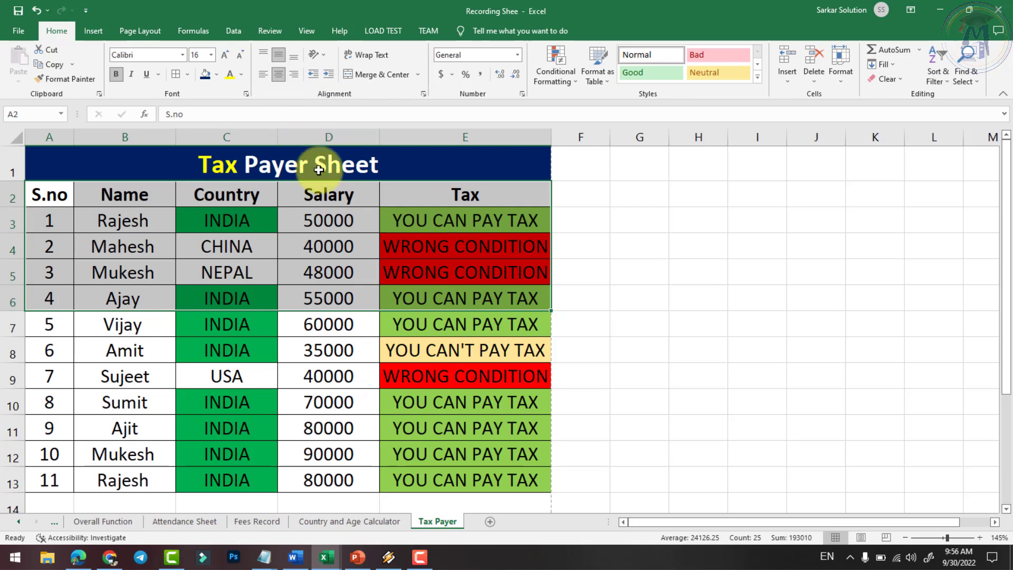
pyautogui.click(692, 75)
pyautogui.hotkey('ctrl', 'z')
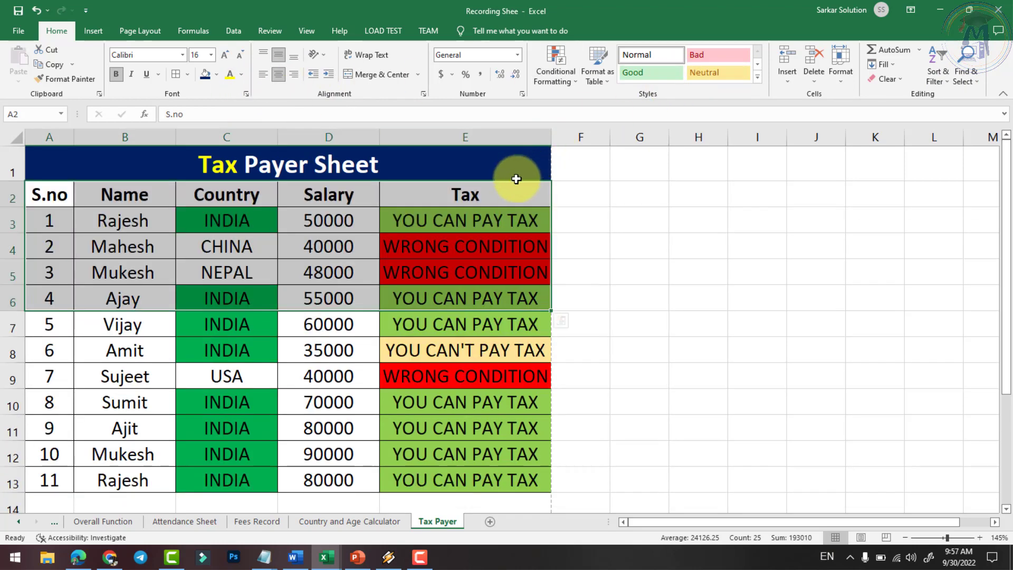
# Fill header row A2:E2 with orange, replacing a briefly tried yellow
pyautogui.click(350, 167)
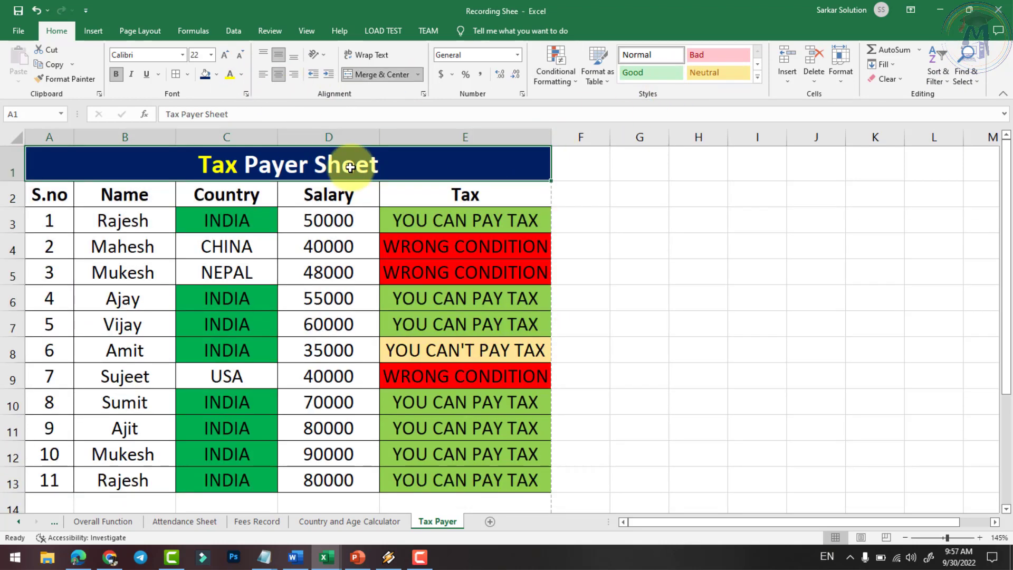
pyautogui.moveTo(46, 194); pyautogui.dragTo(464, 195)
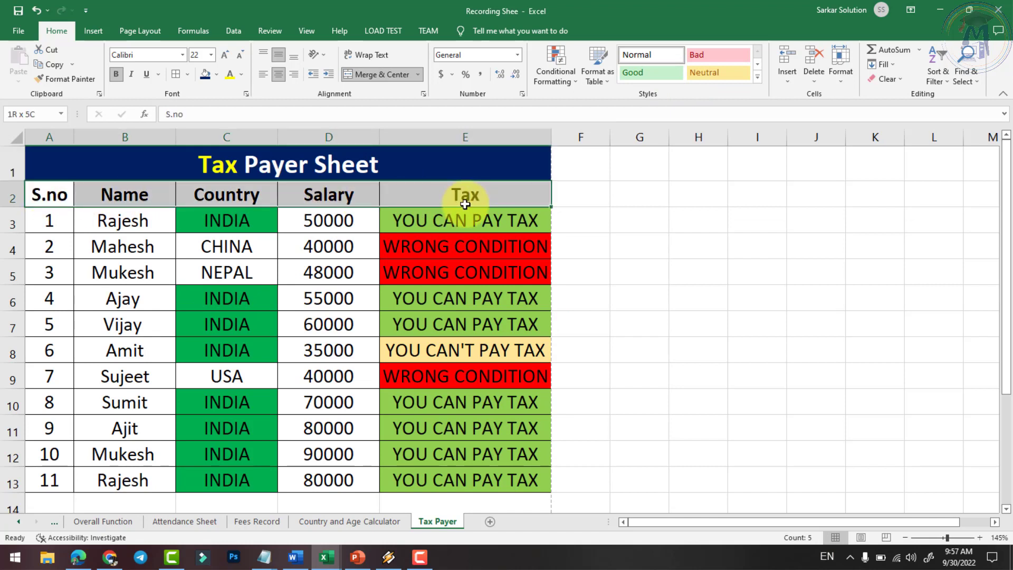
pyautogui.click(217, 75)
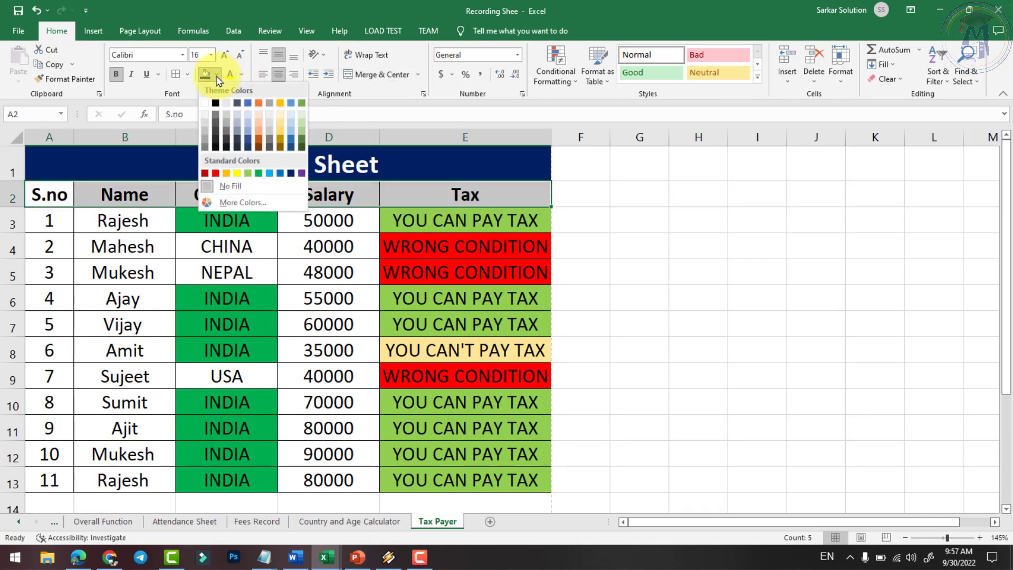
pyautogui.click(237, 175)
pyautogui.click(217, 74)
pyautogui.click(225, 174)
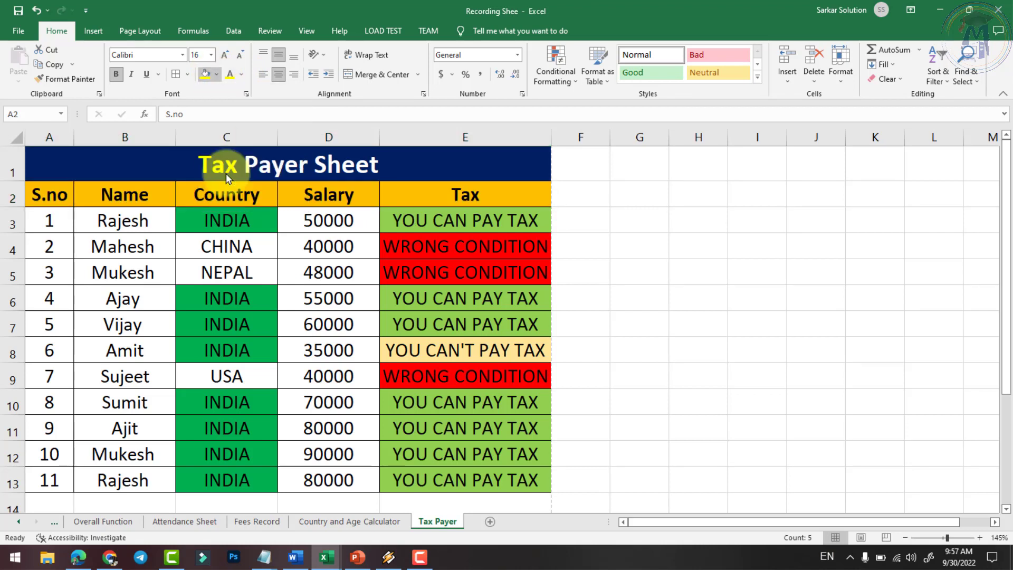
pyautogui.click(234, 215)
pyautogui.moveTo(51, 195); pyautogui.dragTo(486, 194)
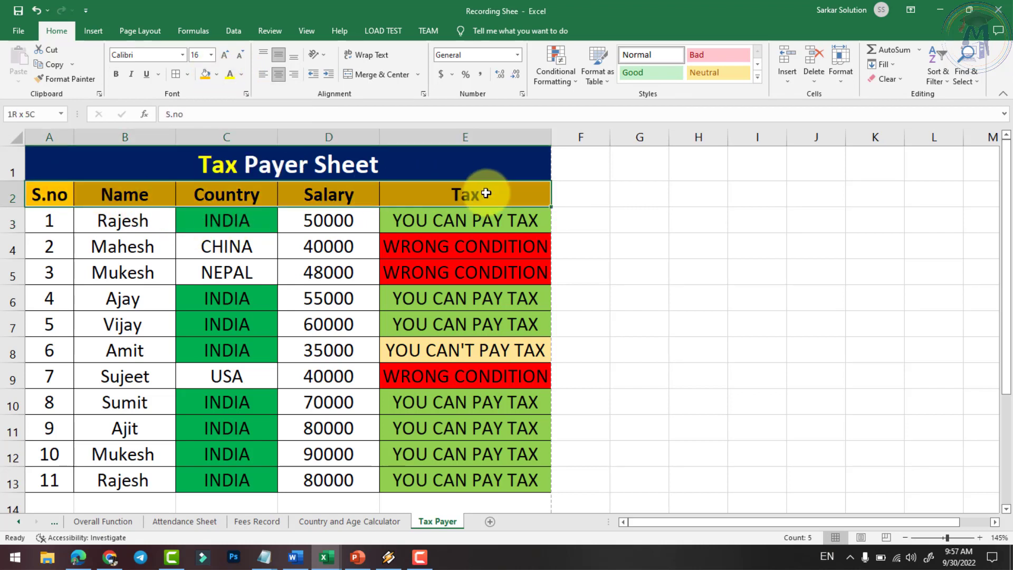
pyautogui.click(462, 322)
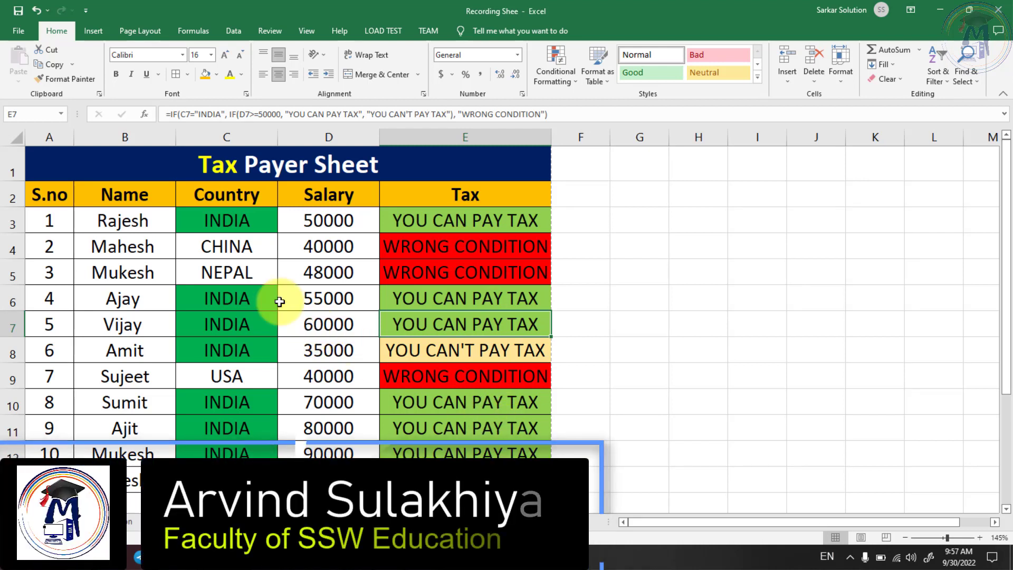
pyautogui.click(19, 31)
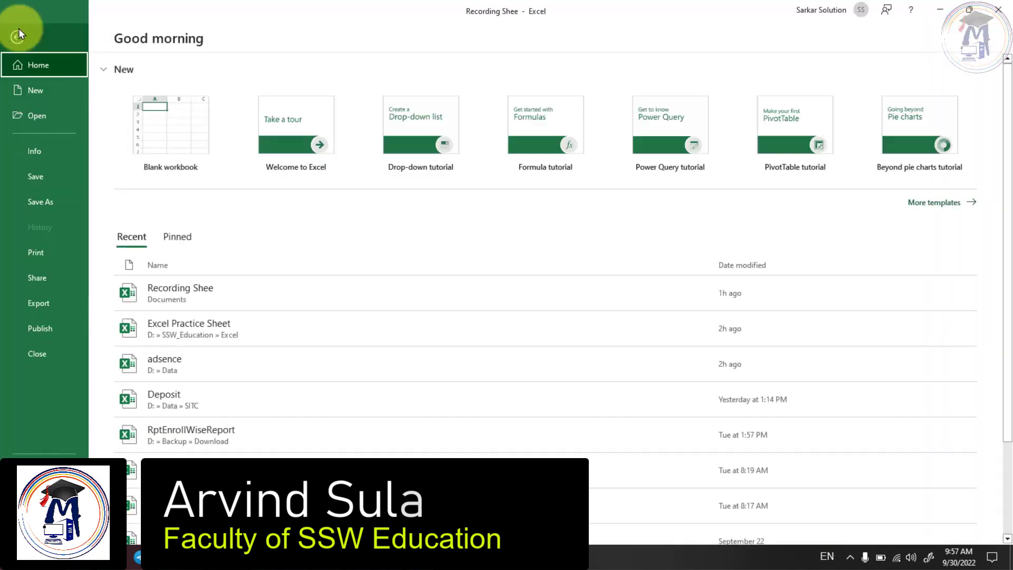
pyautogui.click(47, 252)
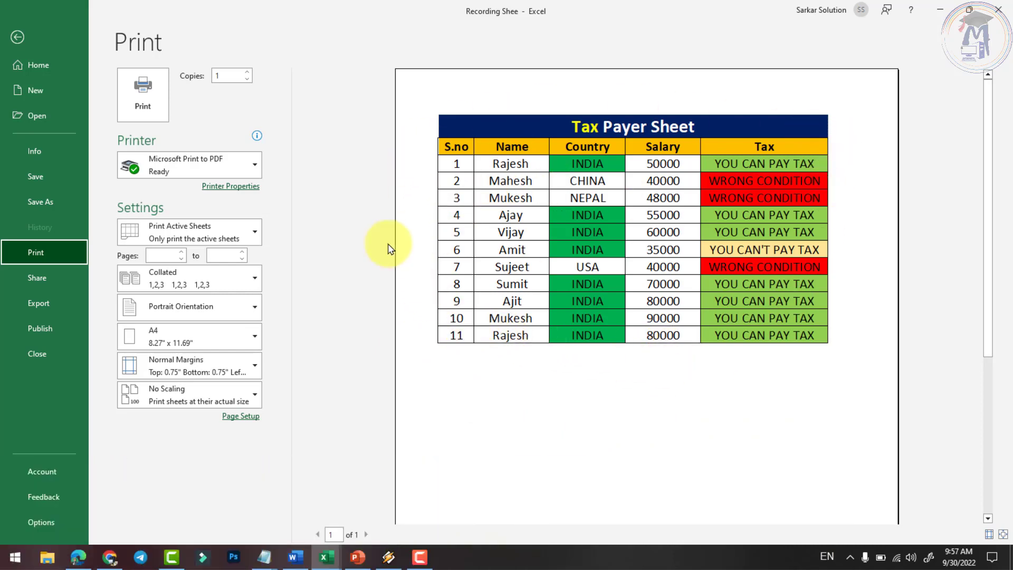
pyautogui.click(16, 37)
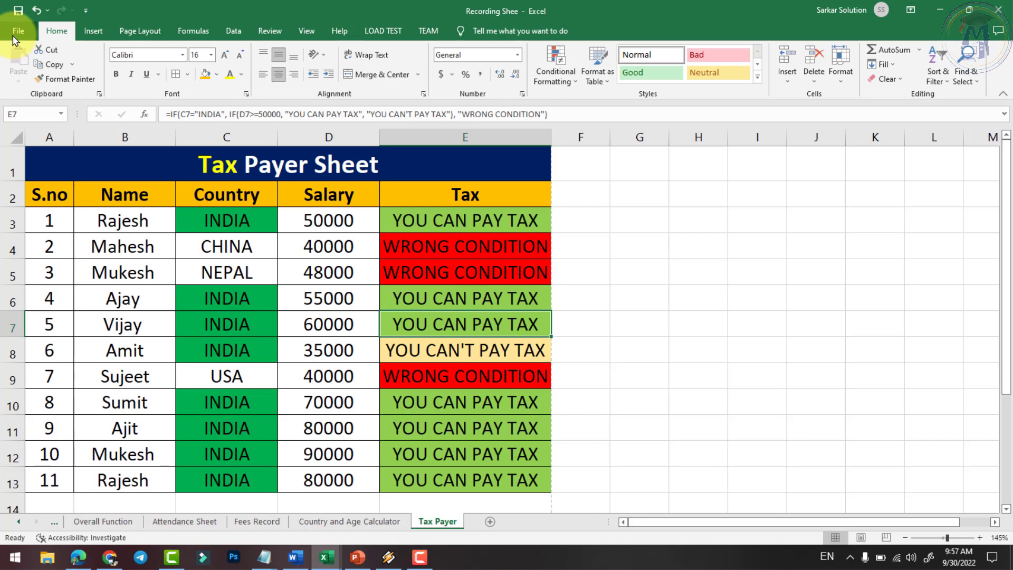
pyautogui.scroll(-2, 378, 362)
pyautogui.scroll(2, 378, 362)
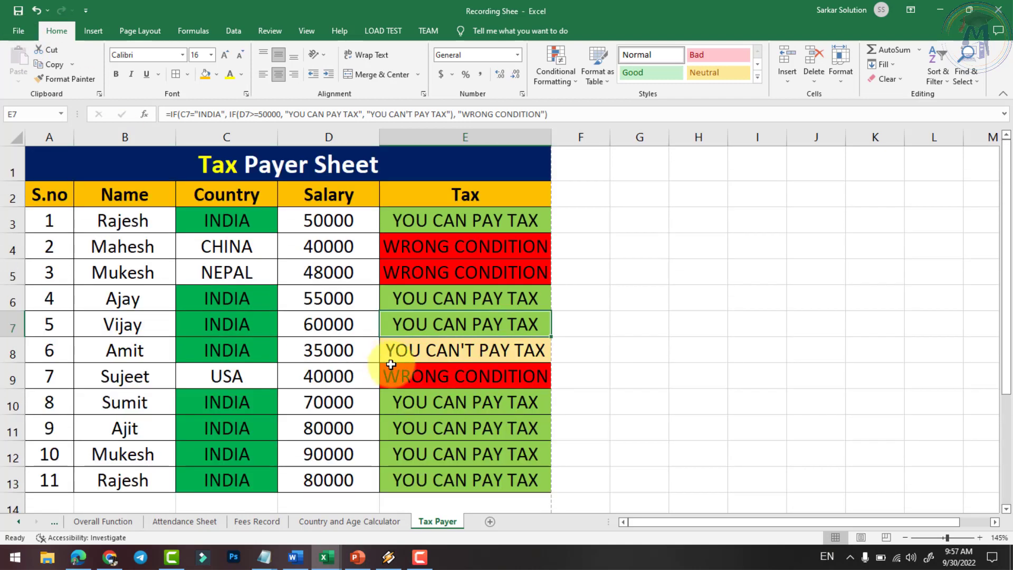